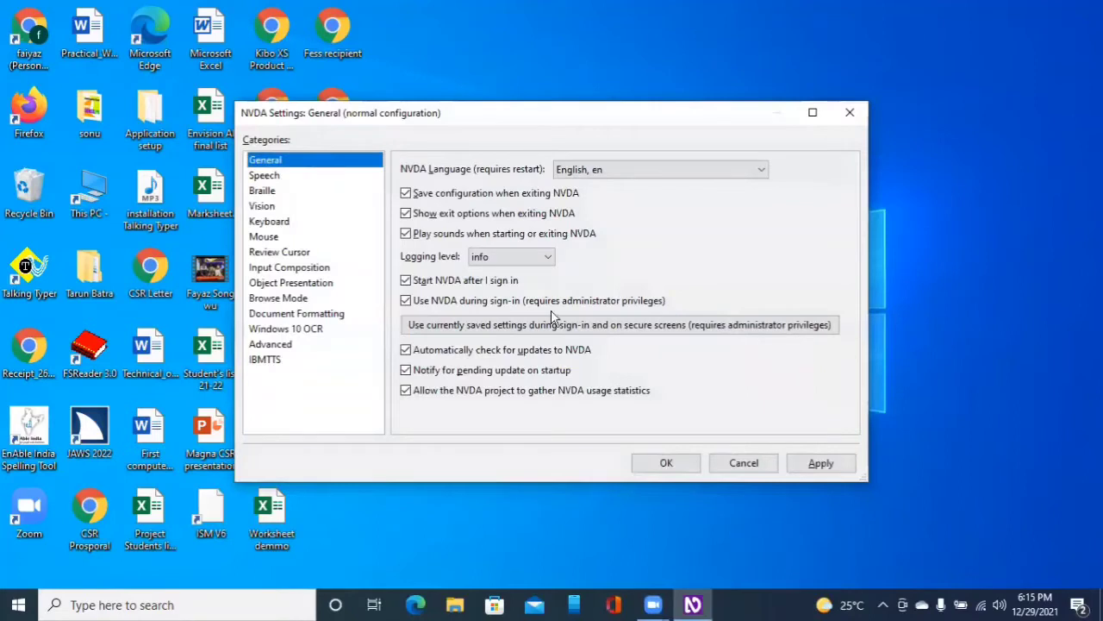
- Lower the NVDA speech rate in the Speech settings to about one third of its range
key("Down")
key("Tab")
key("Tab")
key("Tab")
key("Tab")
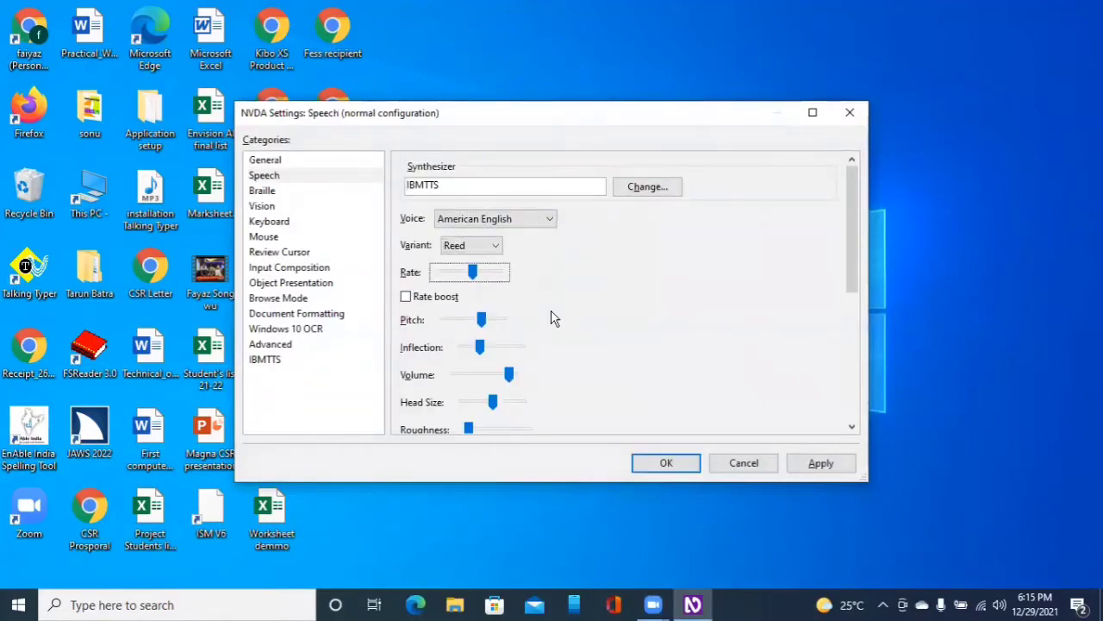
key("Left")
key("Left")
key("Left")
key("Left")
key("Left")
key("Left")
key("Left")
key("Left")
key("Left")
key("Left")
key("Left")
key("Left")
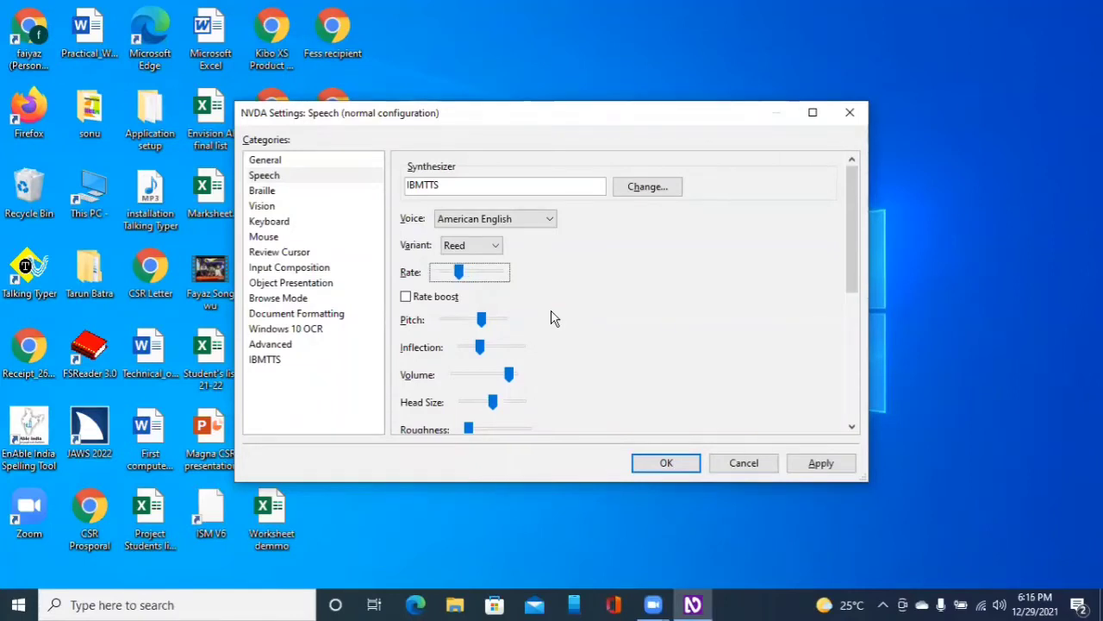
- Accept the changed speech settings and close the NVDA settings dialog
key("Tab")
key("Tab")
key("Tab")
key("Tab")
key("Tab")
key("Tab")
key("Tab")
key("Tab")
key("Tab")
key("Tab")
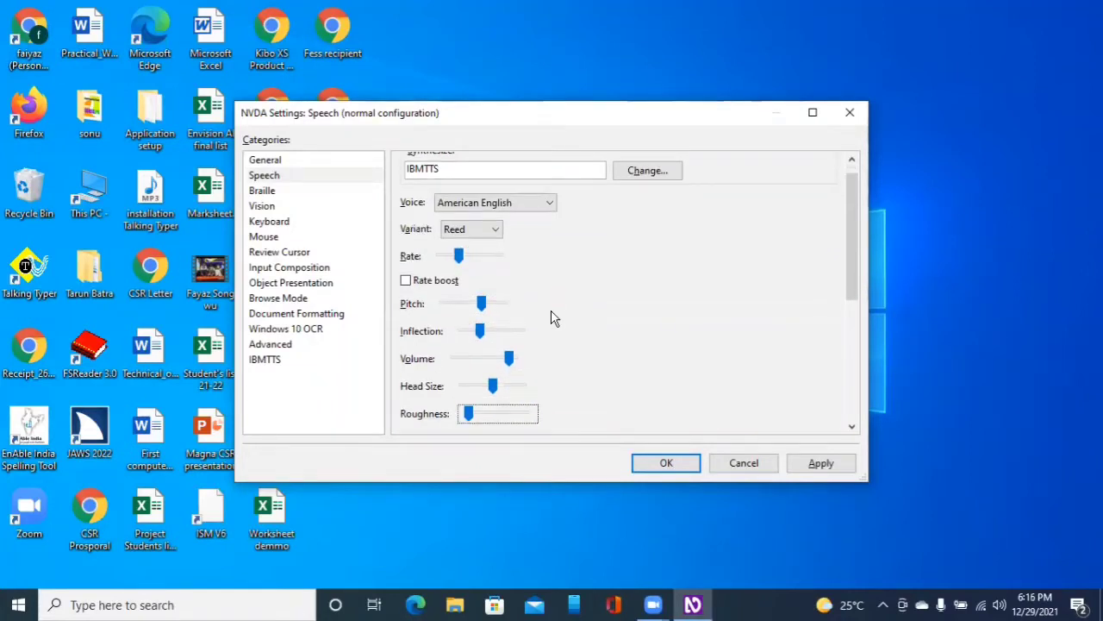
key("Tab")
key("Tab")
key("Tab")
key("Tab")
key("Tab")
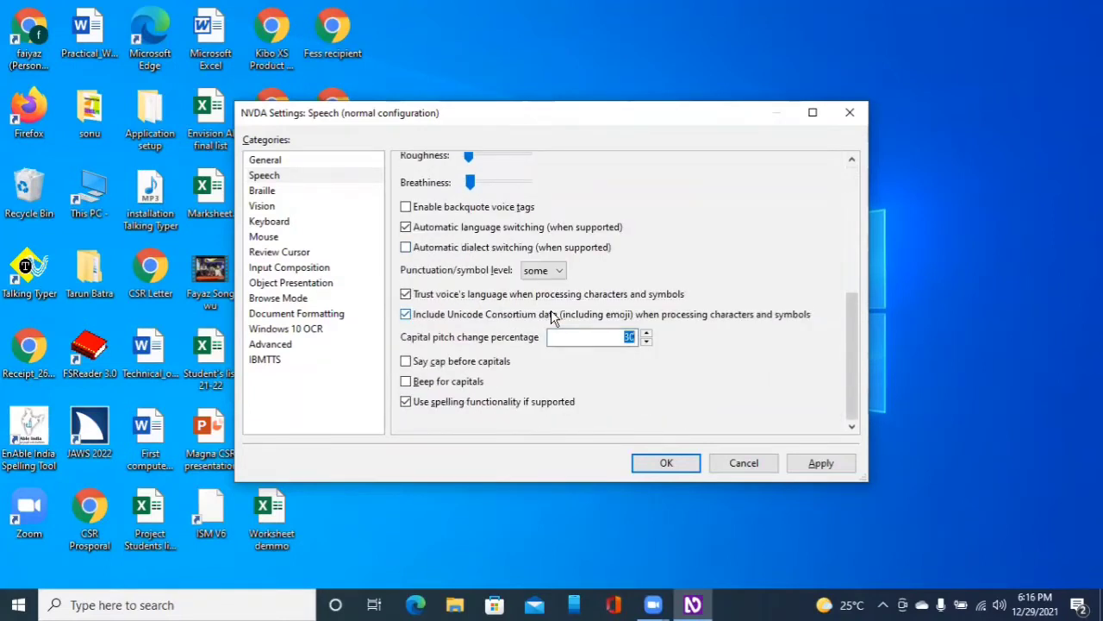
key("Tab")
key("Tab")
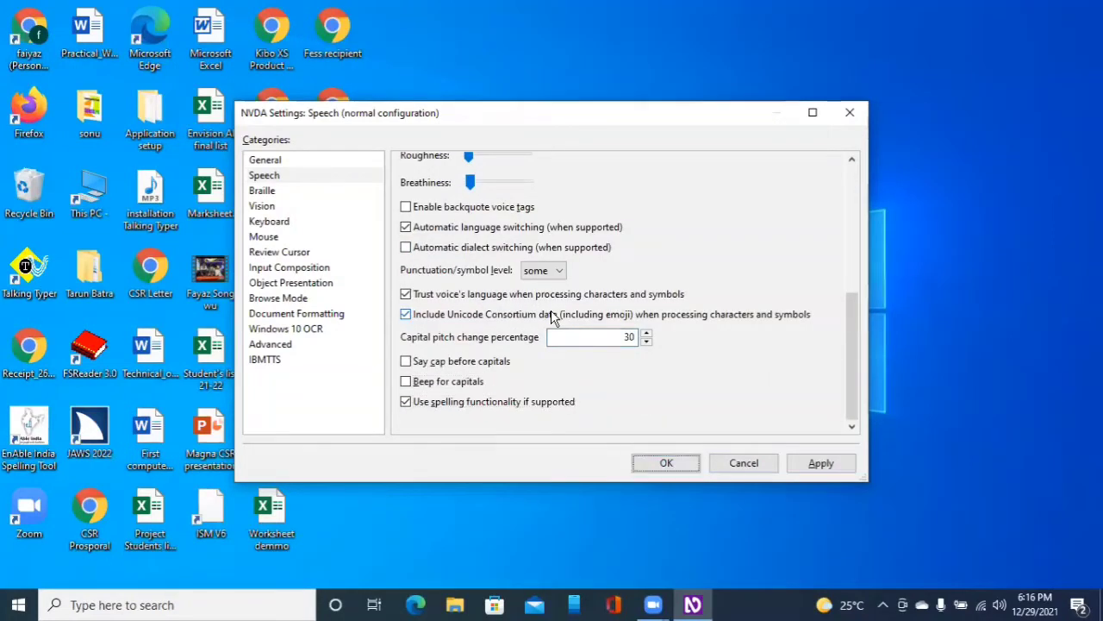
key("Return")
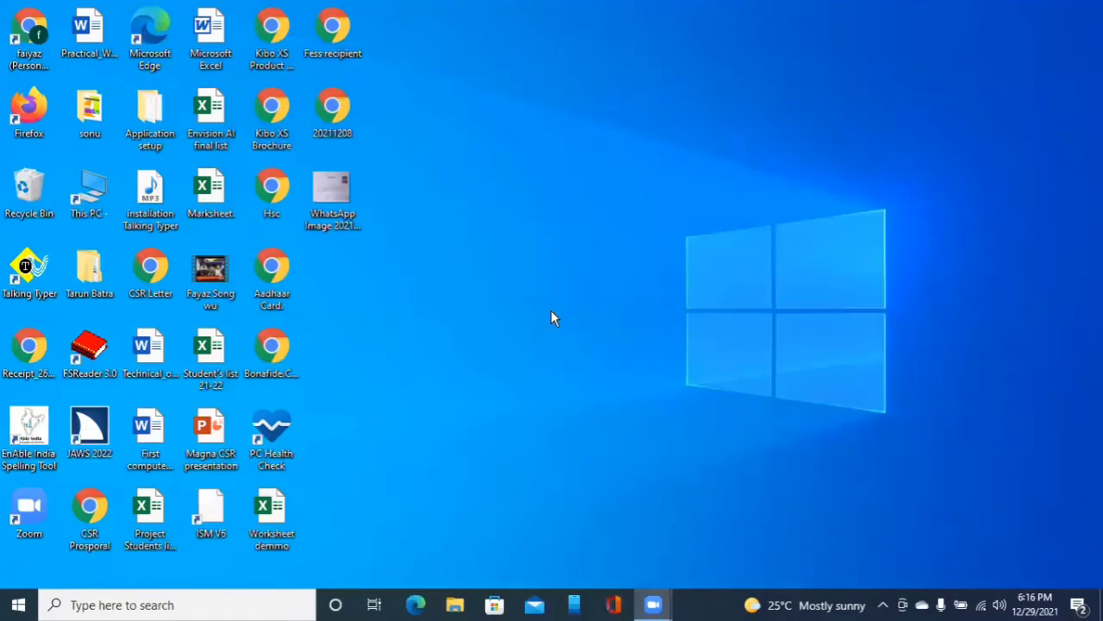
- Open the "Microsoft Excel" Word document from the desktop
key("Right")
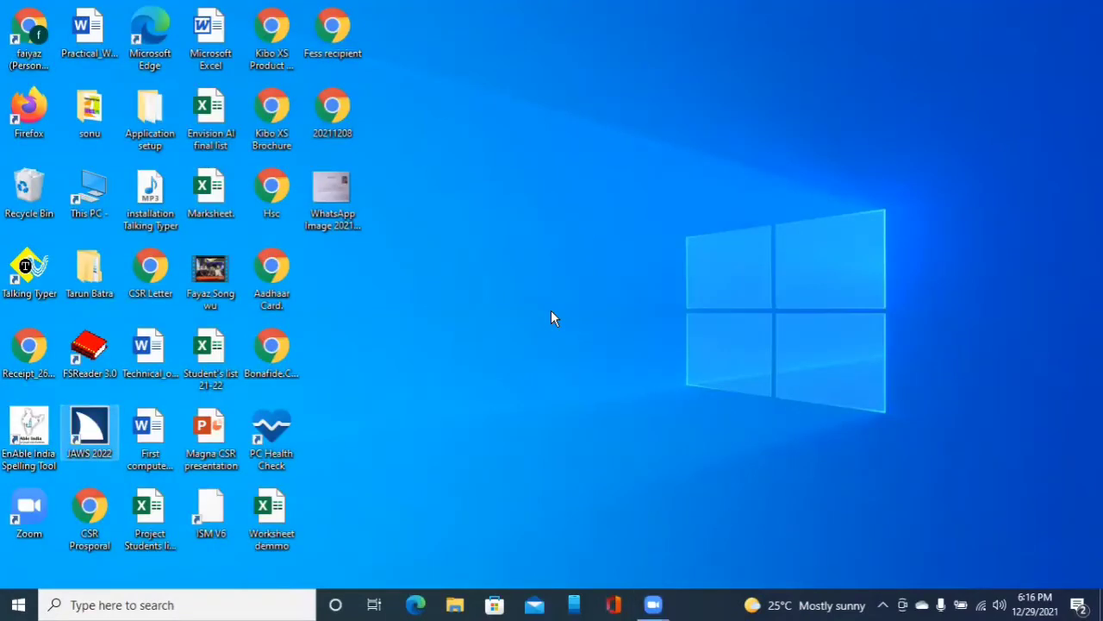
key("m")
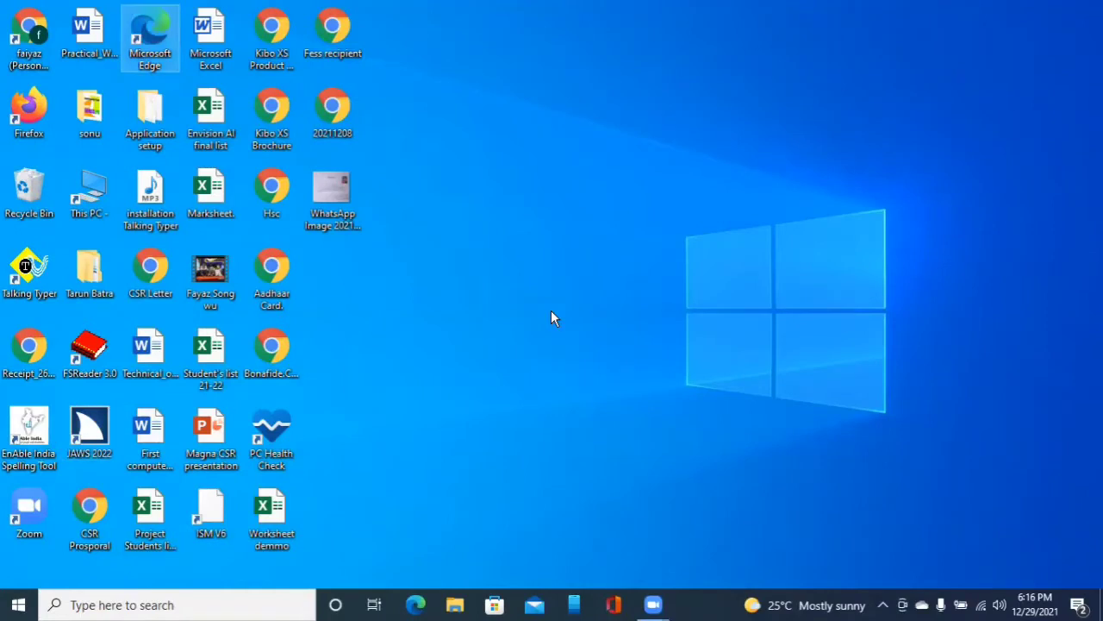
key("m")
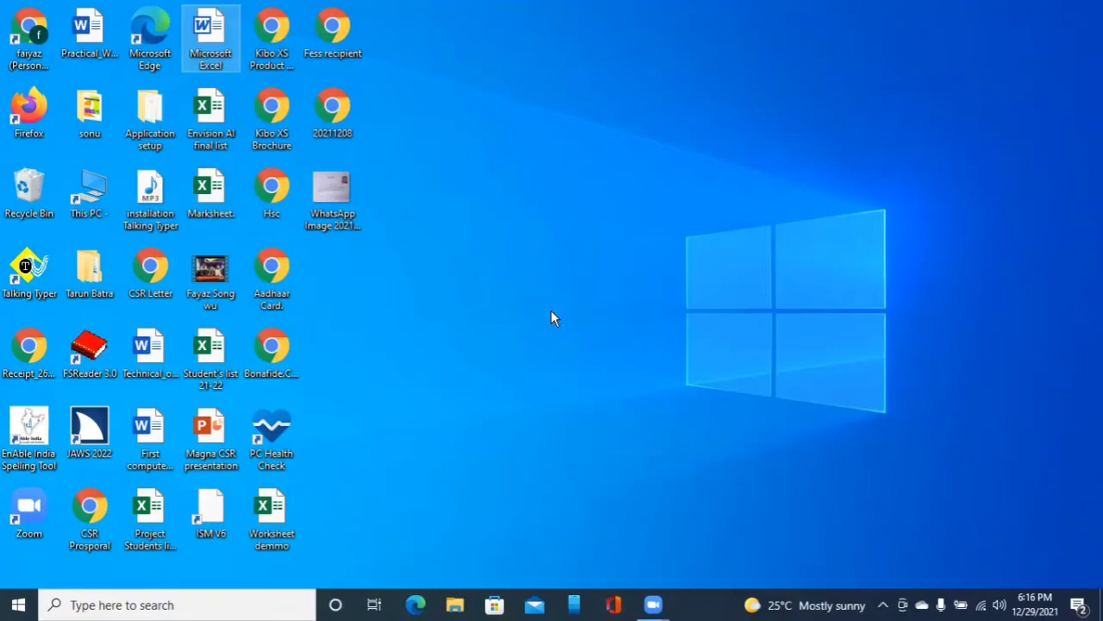
key("Return")
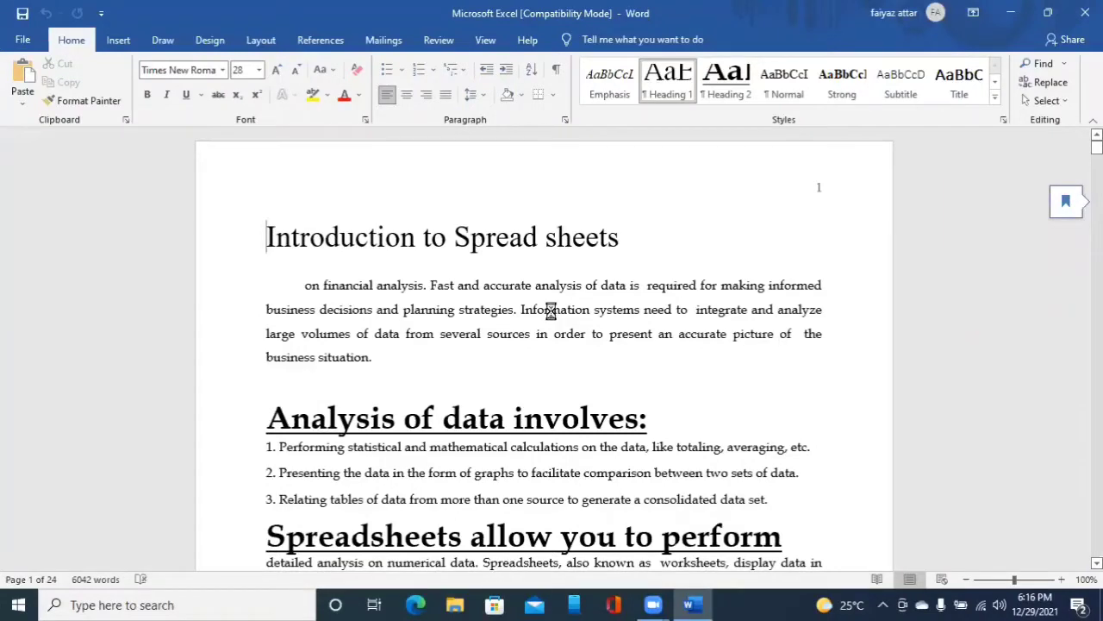
- Read through the title "Introduction to Spread sheets" word by word and return the cursor to the start of the document
key("ctrl+Right")
key("ctrl+Right")
key("ctrl+Right")
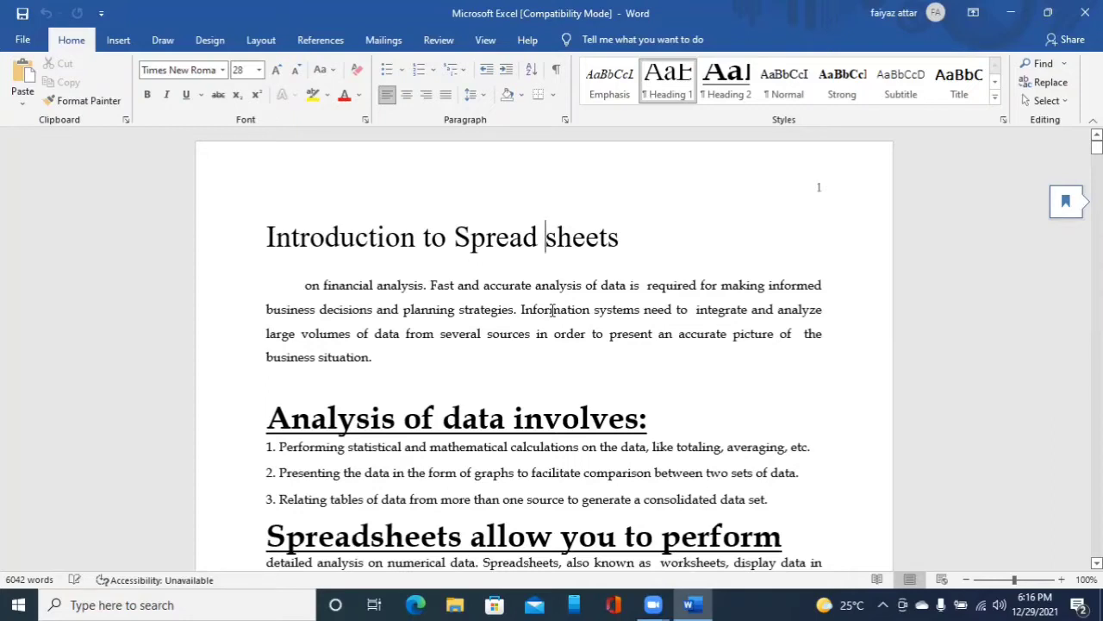
left_click(552, 310)
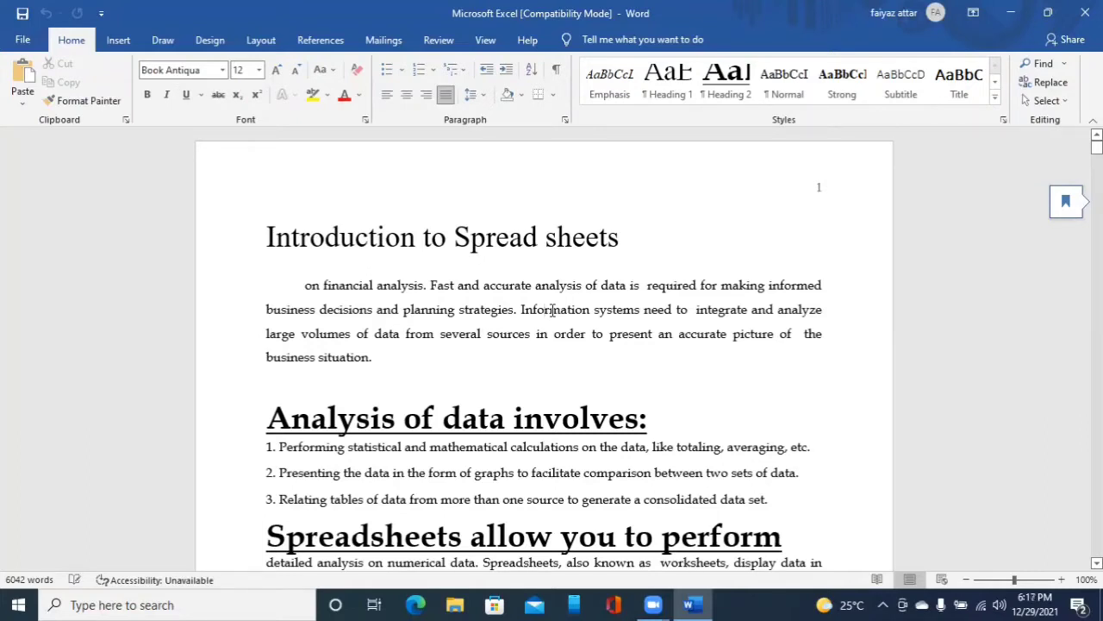
key("ctrl+Home")
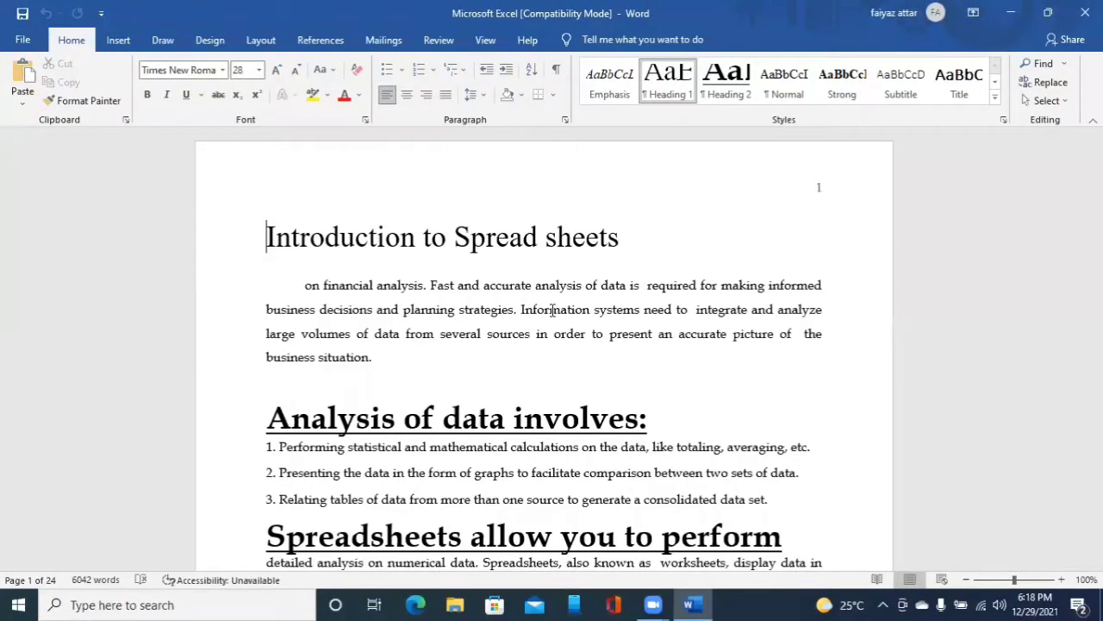
- Examine the reference commands for the table of contents: Table of Contents, Add Text and Update Table
key("alt+s")
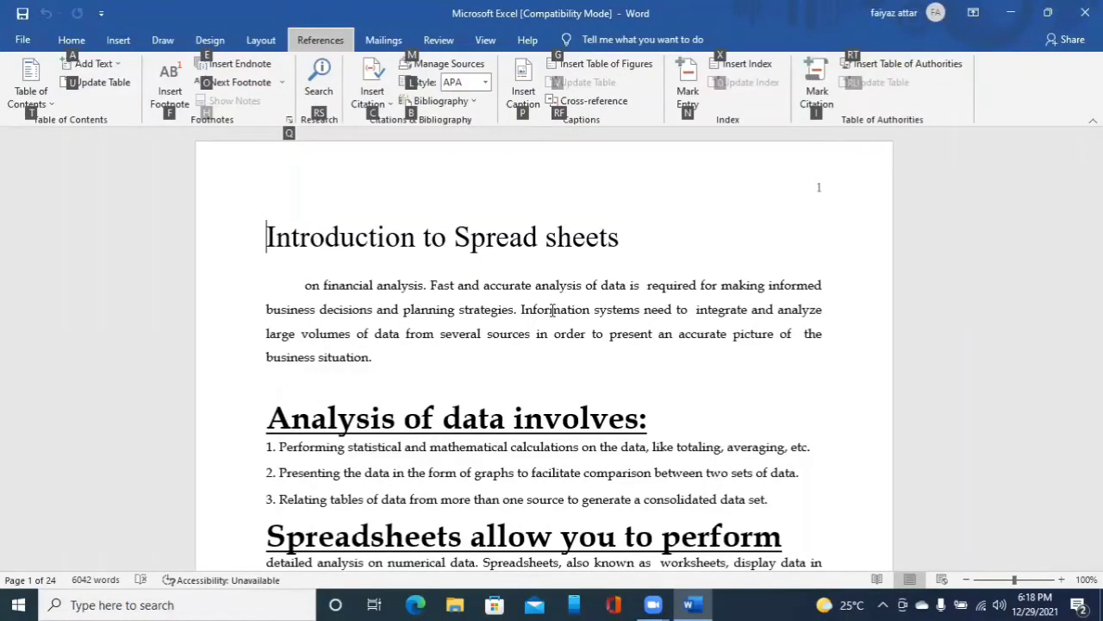
key("t")
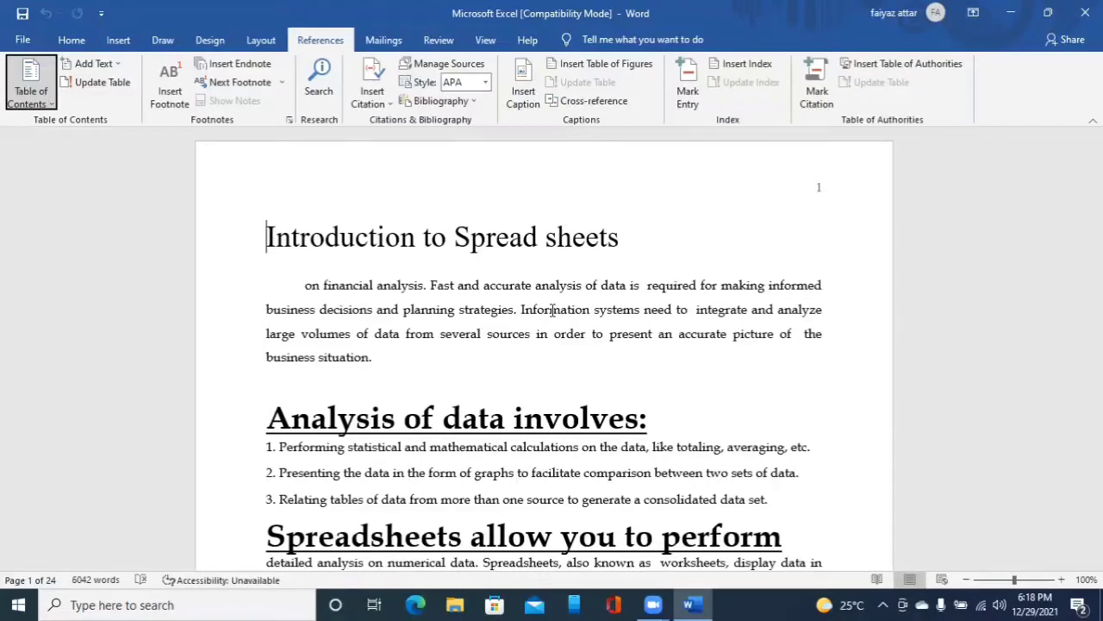
key("Right")
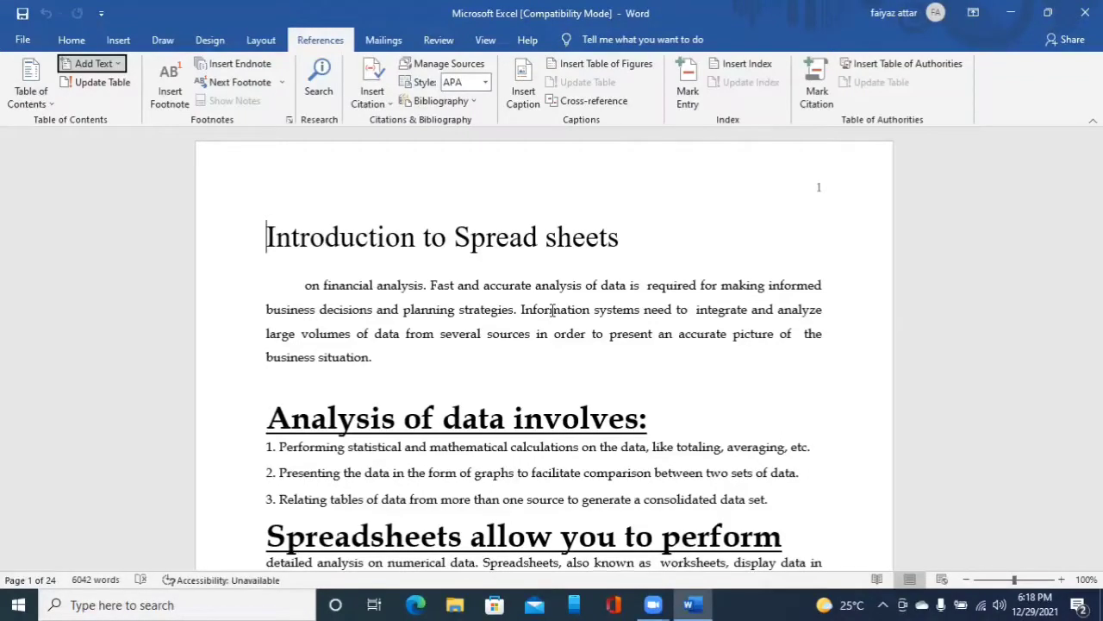
key("Left")
key("Right")
key("Right")
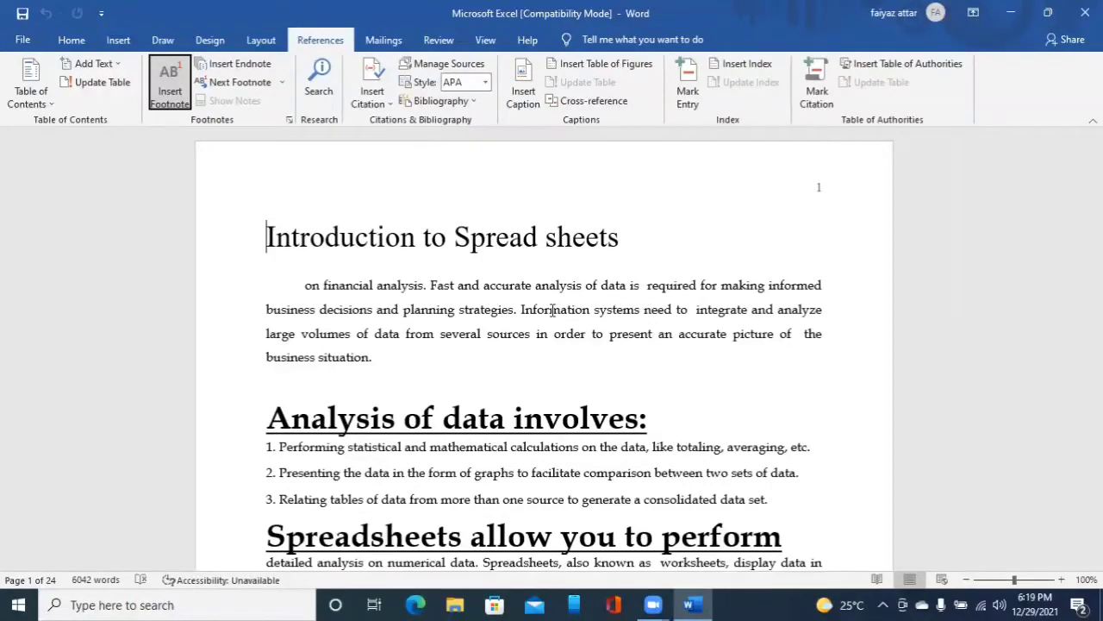
key("shift+Tab")
key("shift+Tab")
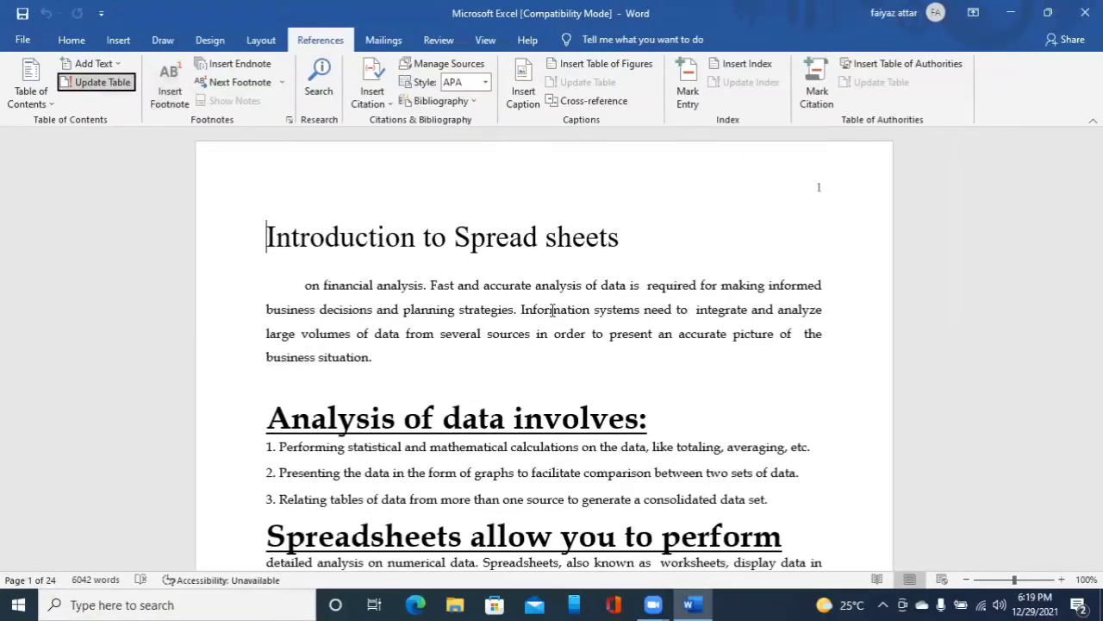
key("shift+Tab")
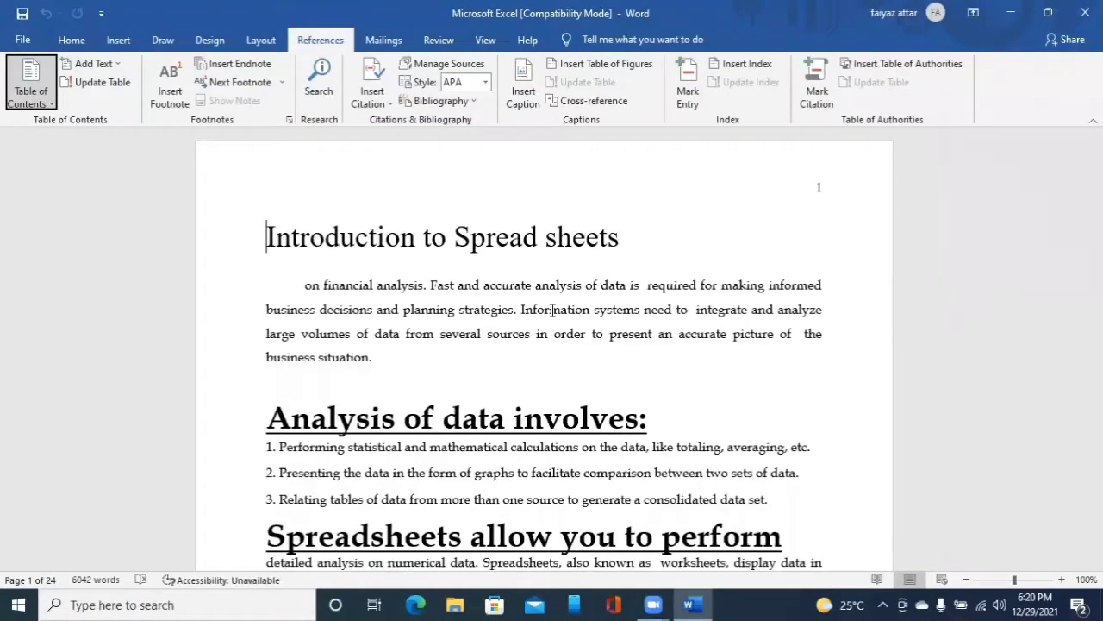
key("Tab")
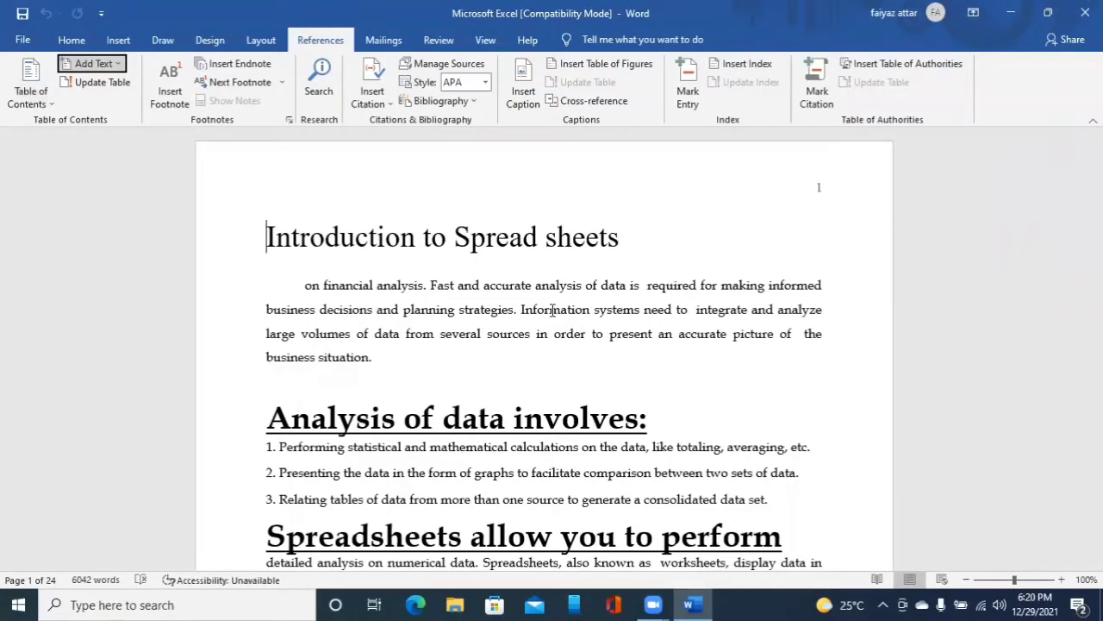
key("Tab")
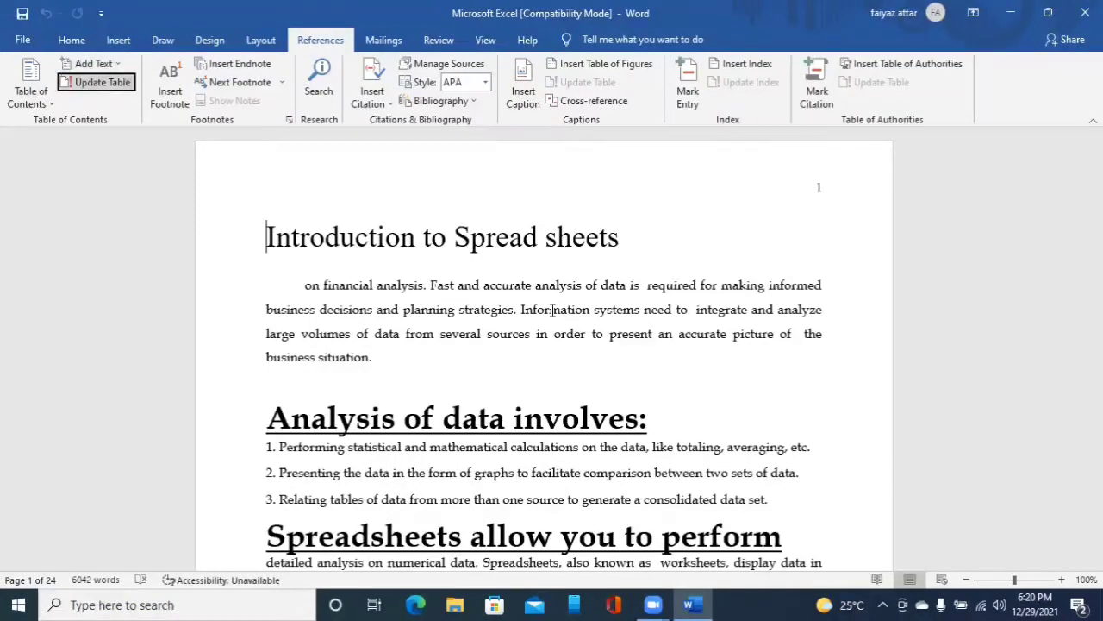
key("shift+Tab")
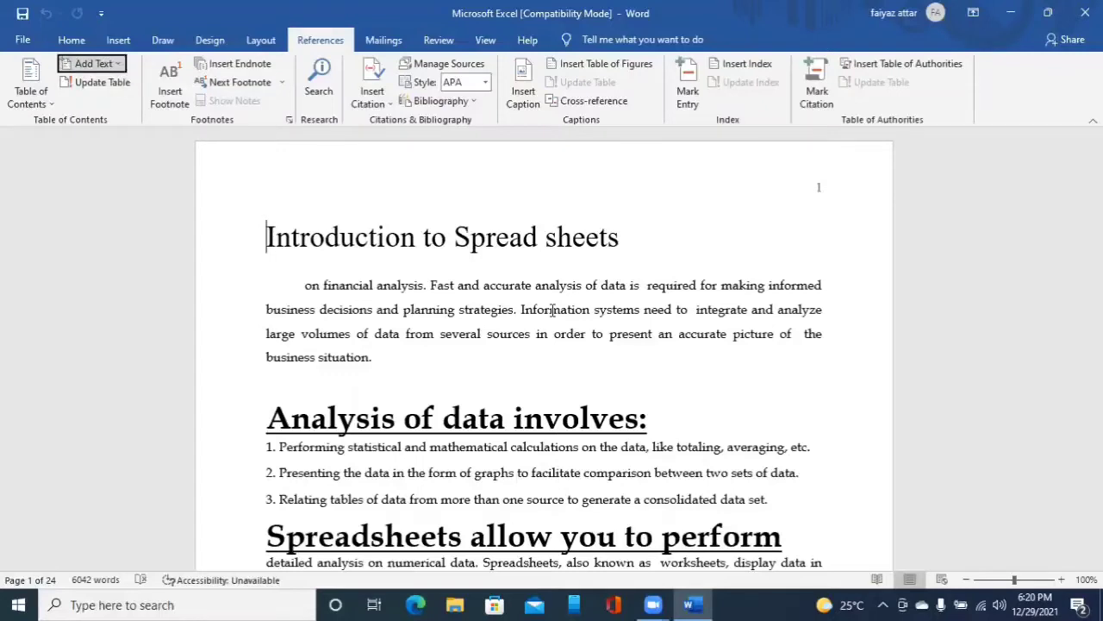
key("Tab")
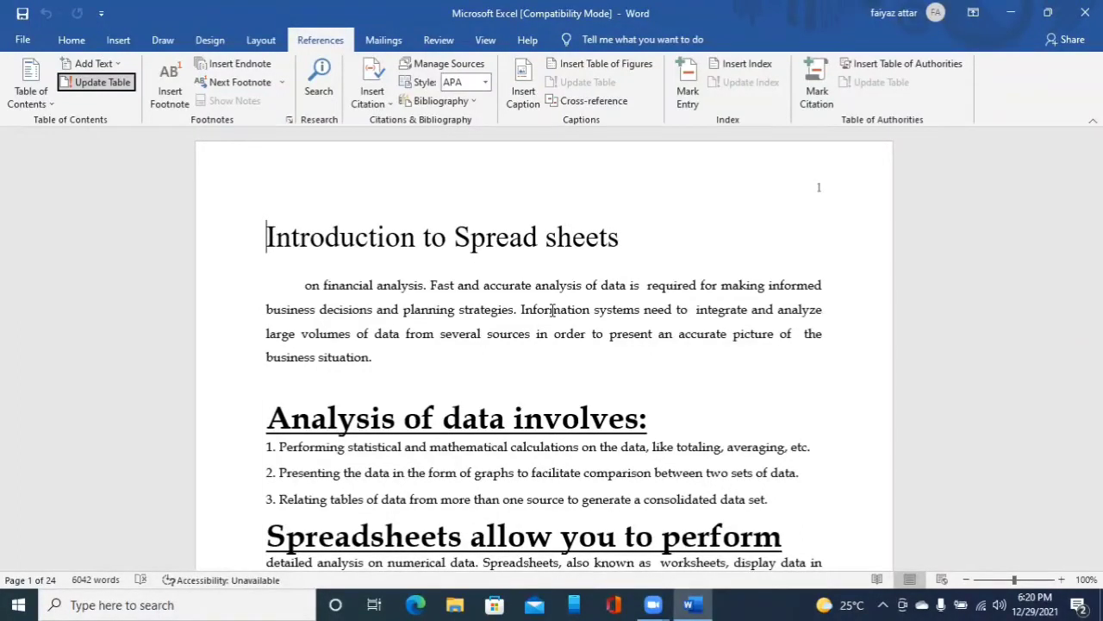
key("Tab")
key("shift+Tab")
key("Tab")
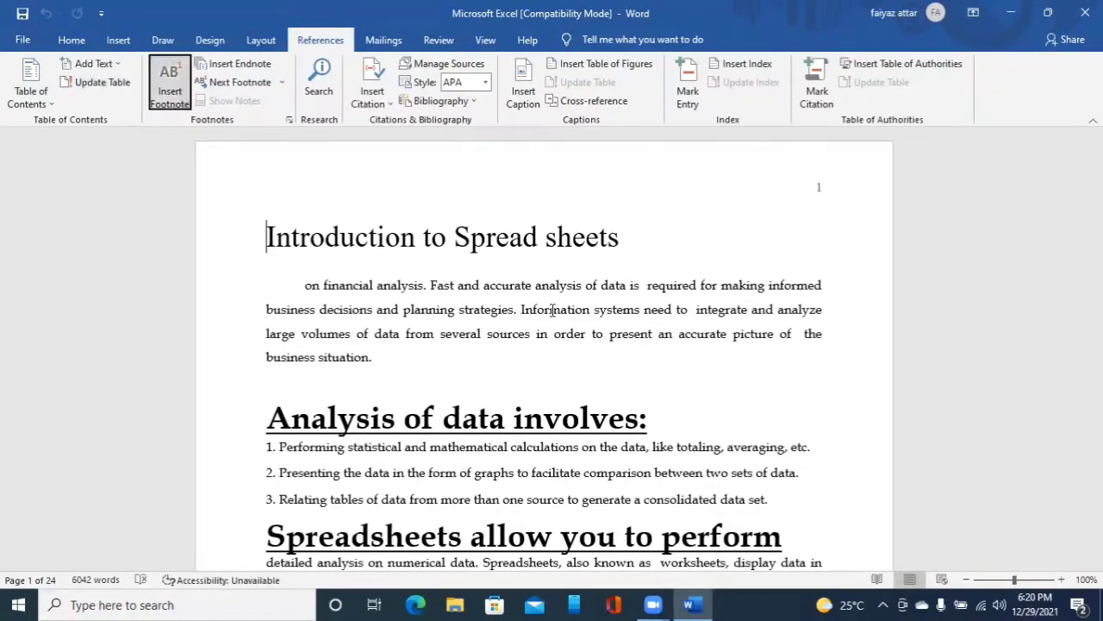
key("shift+Tab")
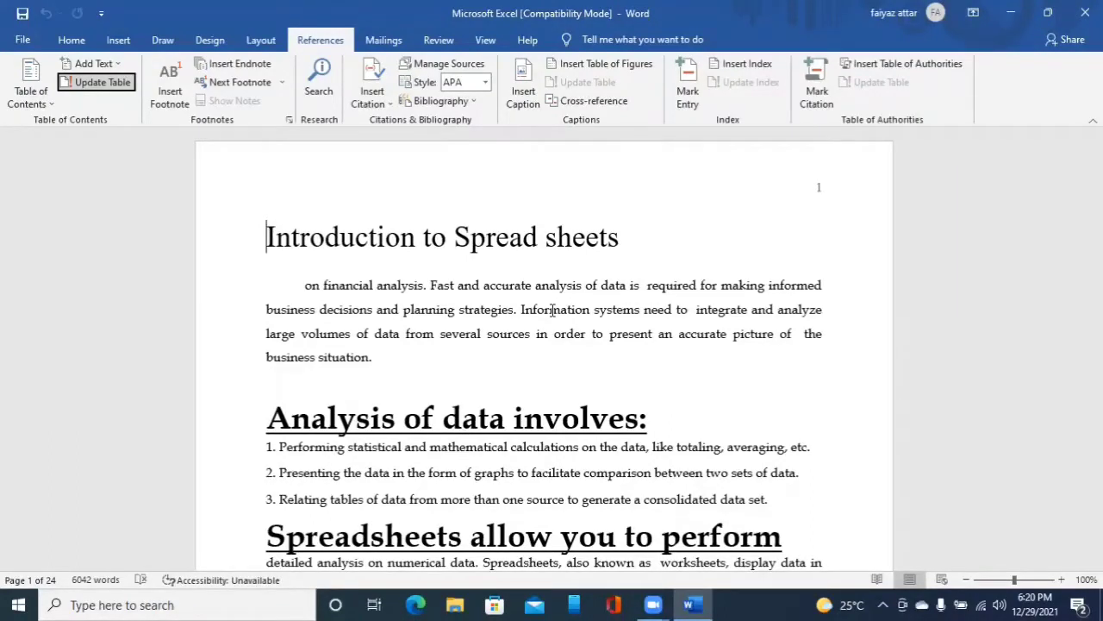
- Review the footnote commands from Insert Footnote through Show Notes and the footnote options, ending at the research Search command
key("Tab")
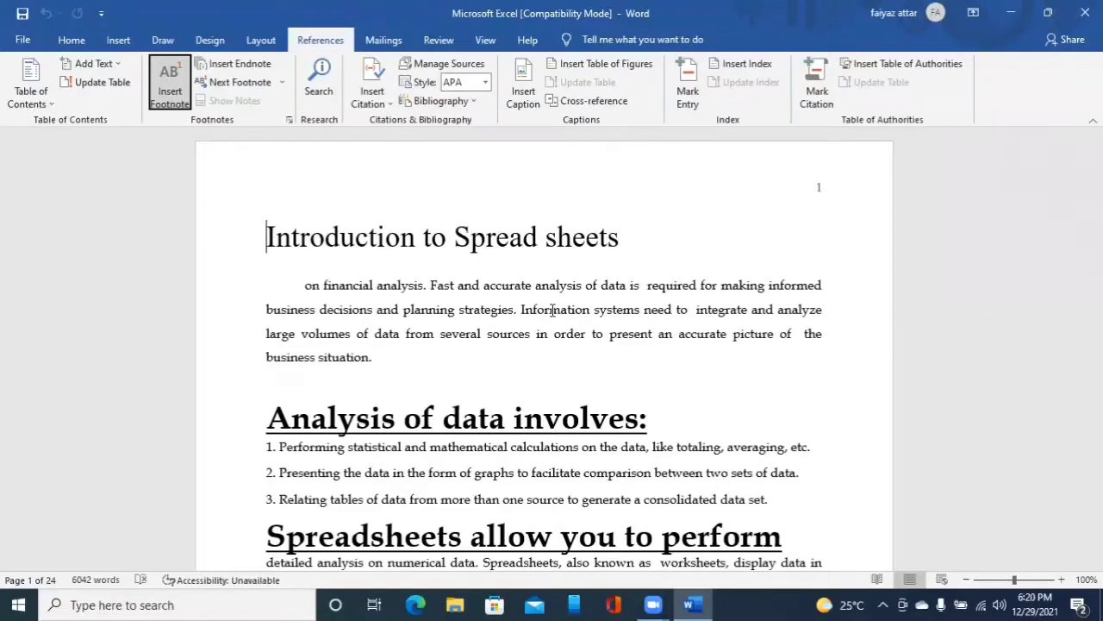
key("Tab")
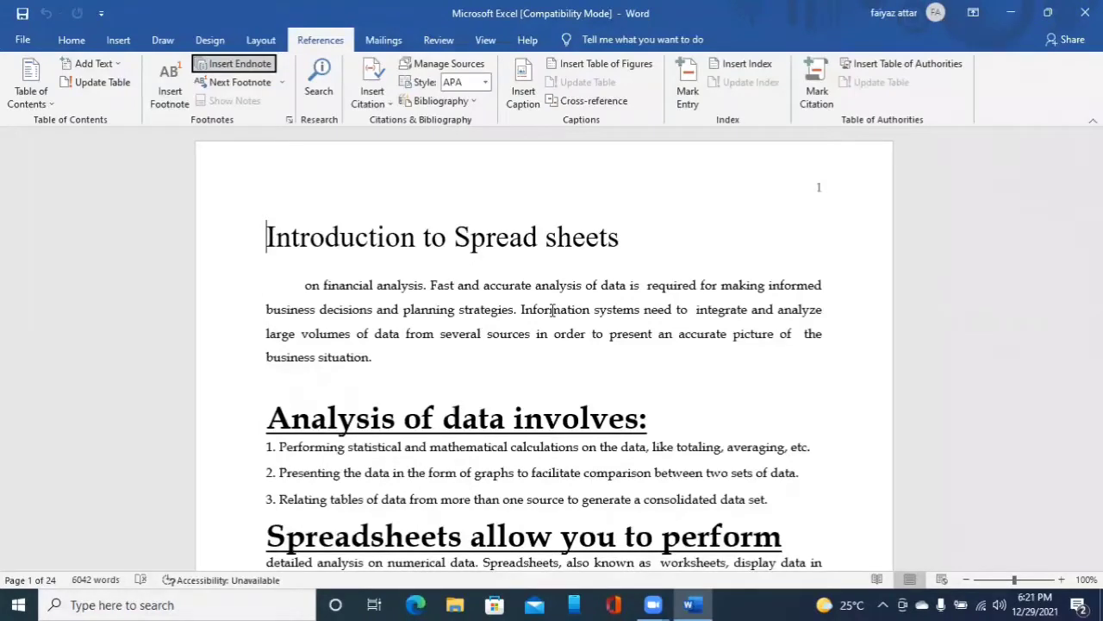
key("Tab")
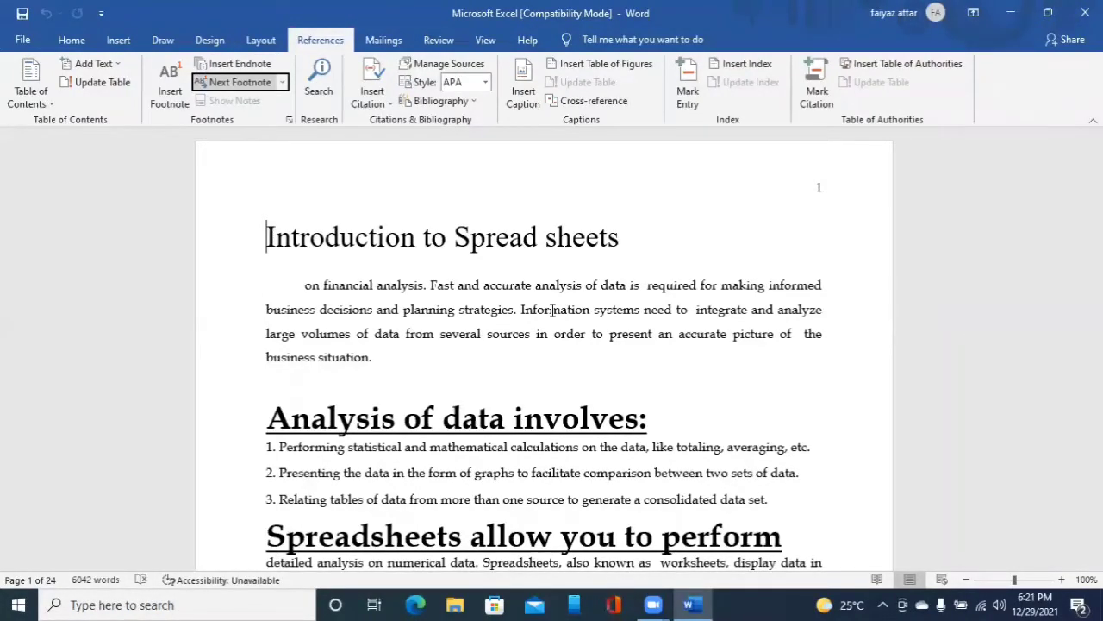
key("Tab")
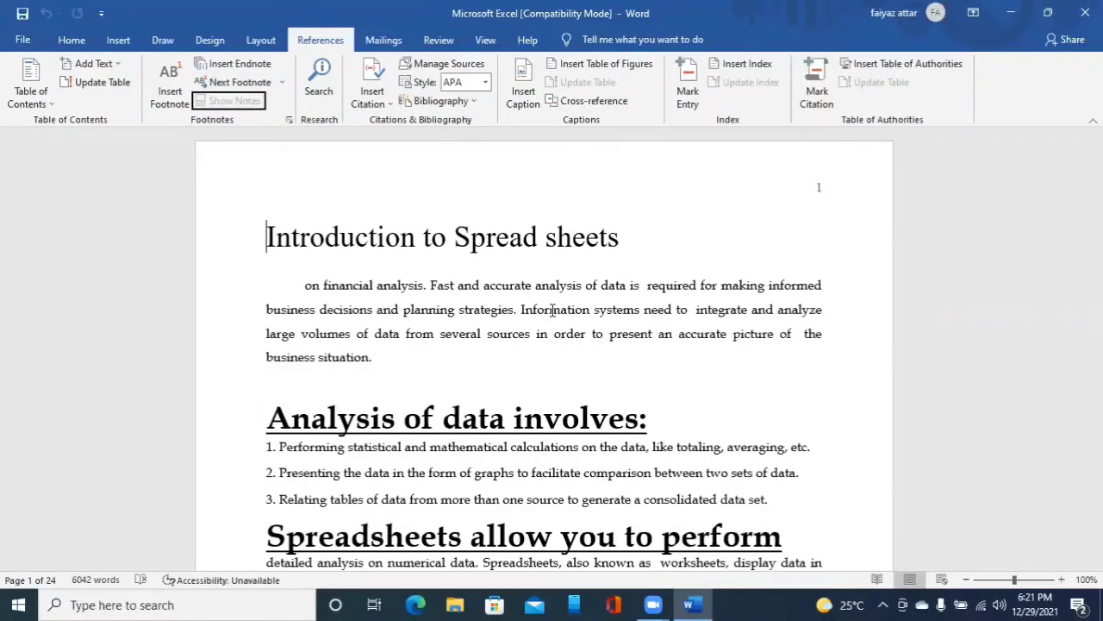
key("Tab")
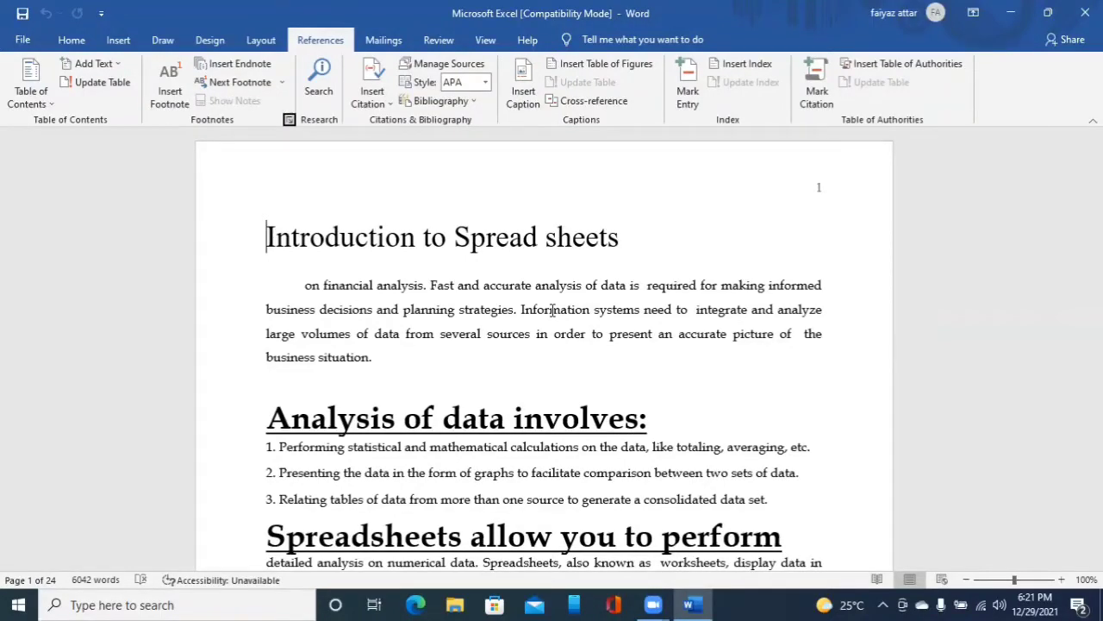
key("Tab")
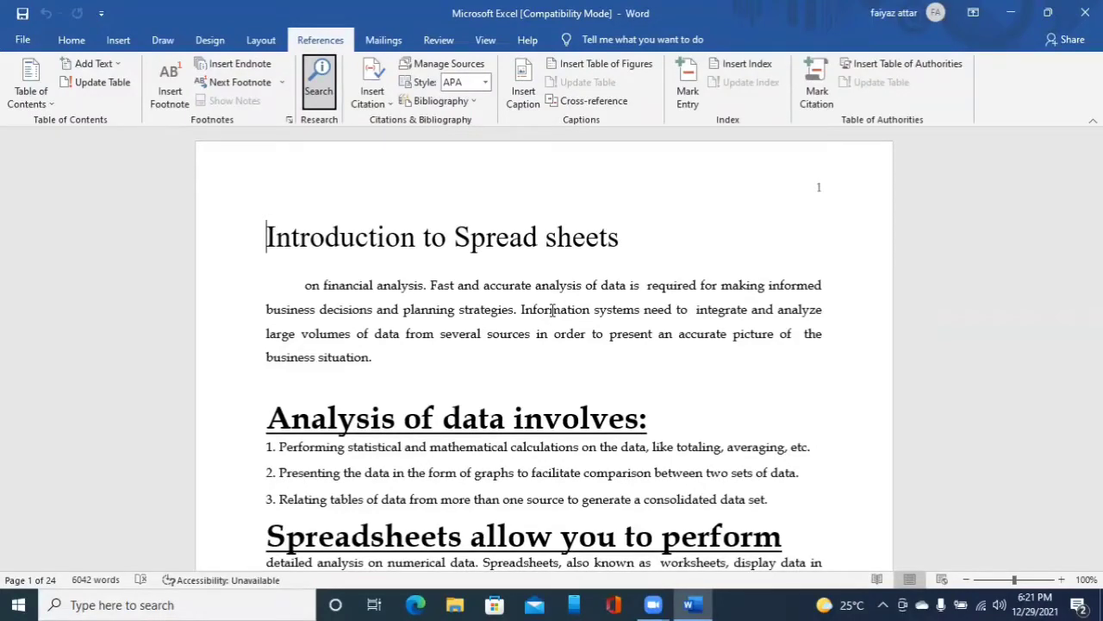
- Review the citation commands: Insert Citation, Manage Sources, Style and Bibliography
key("Tab")
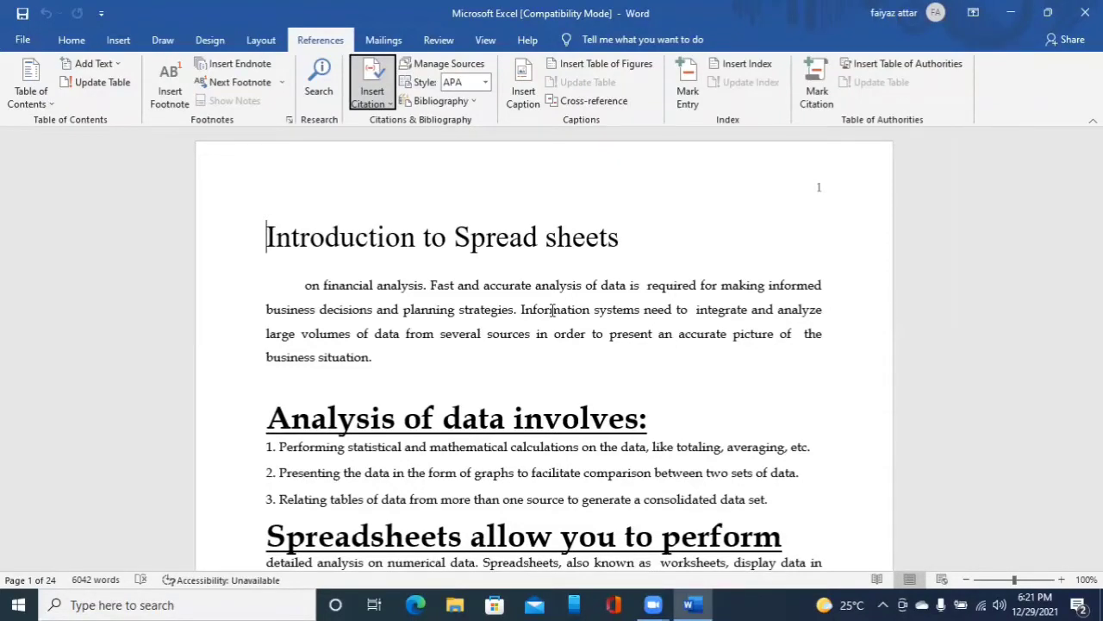
key("Tab")
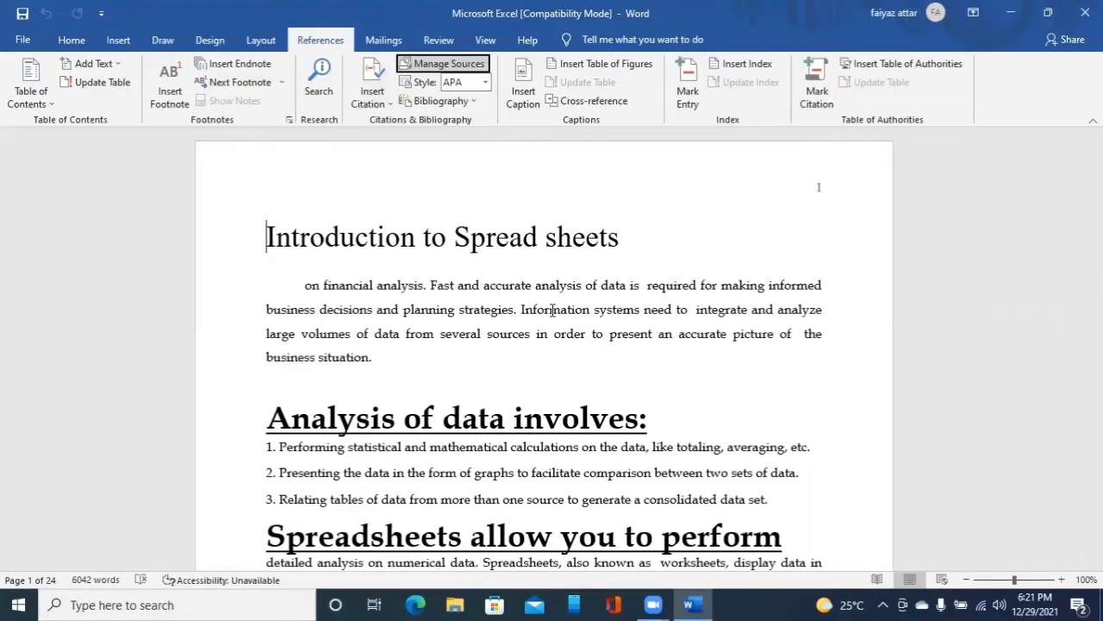
key("Tab")
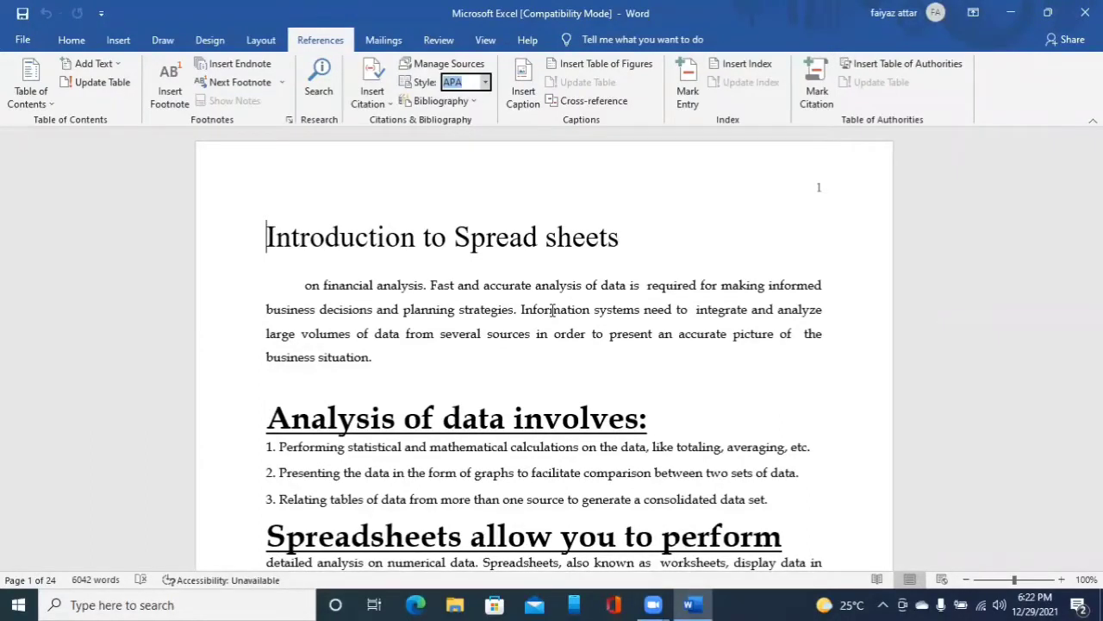
key("Tab")
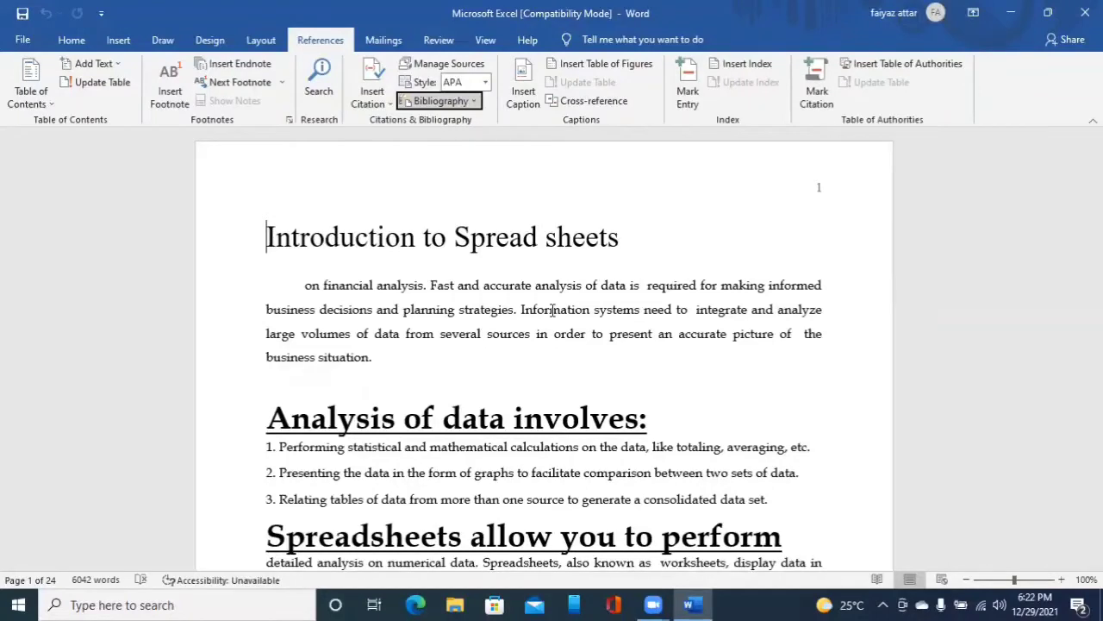
- Review the caption commands: Insert Caption, Insert Table of Figures, Update Table and Cross-reference
key("Tab")
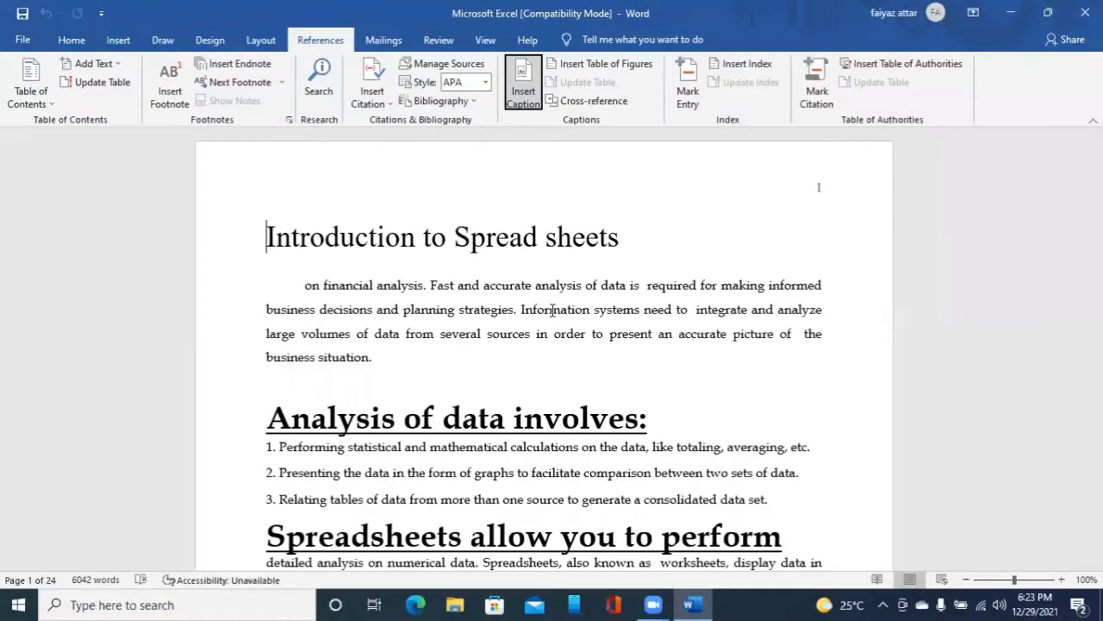
key("Tab")
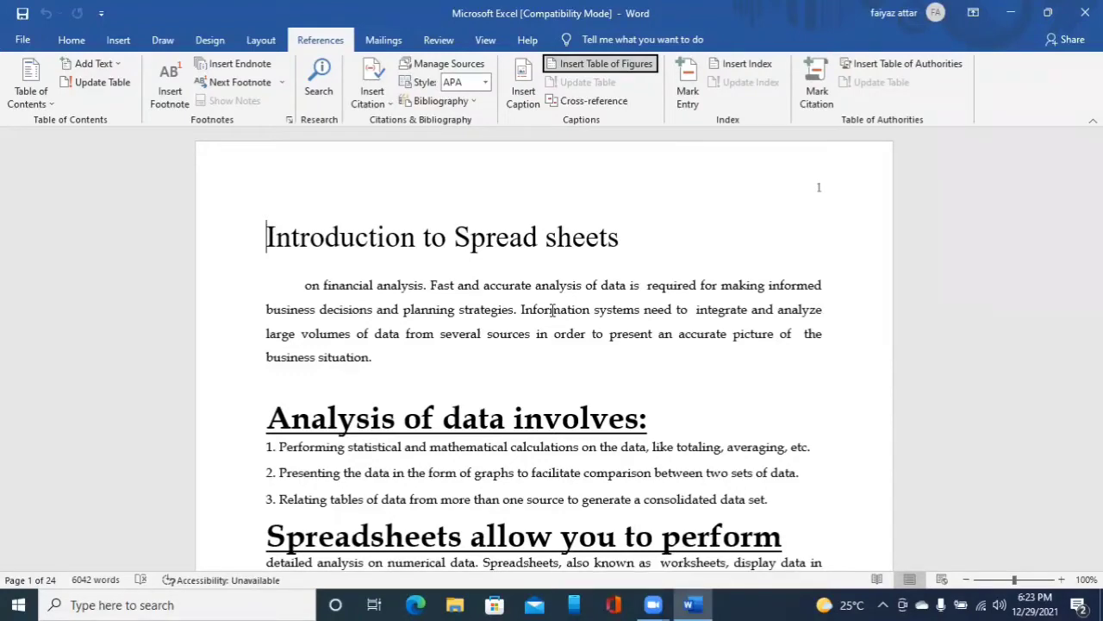
key("Tab")
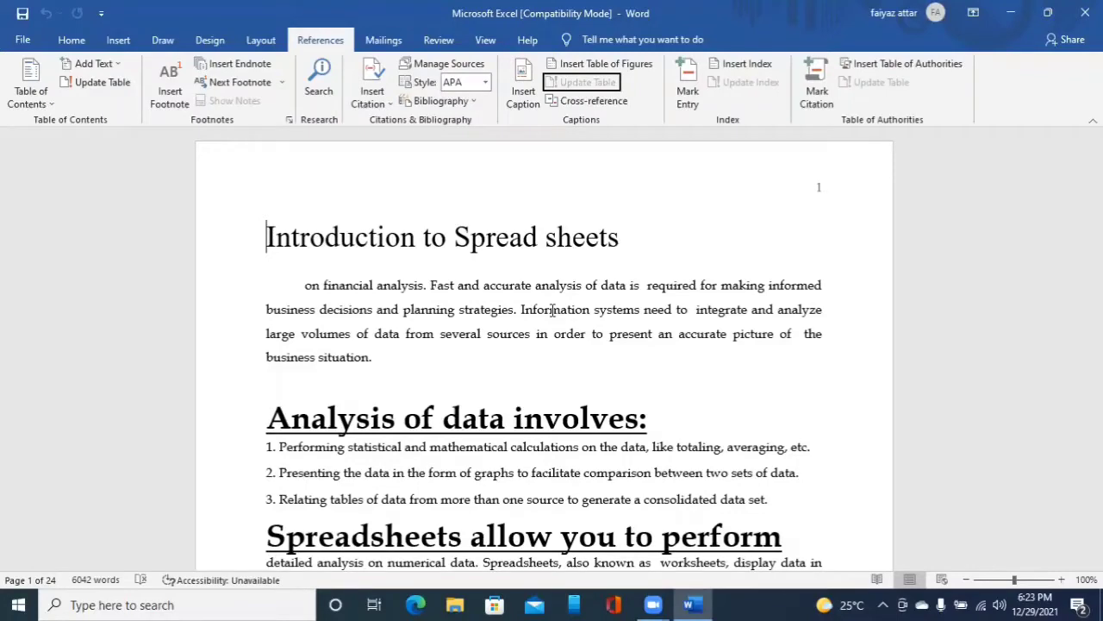
key("Down")
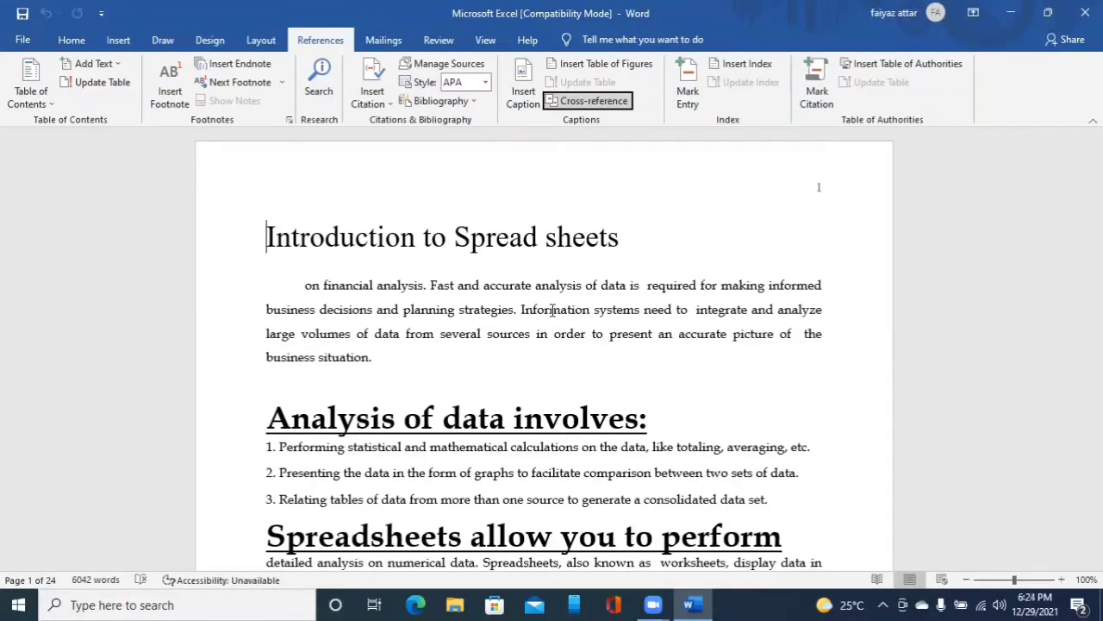
- Review the index commands: Mark Entry, Insert Index and Update Index
key("Tab")
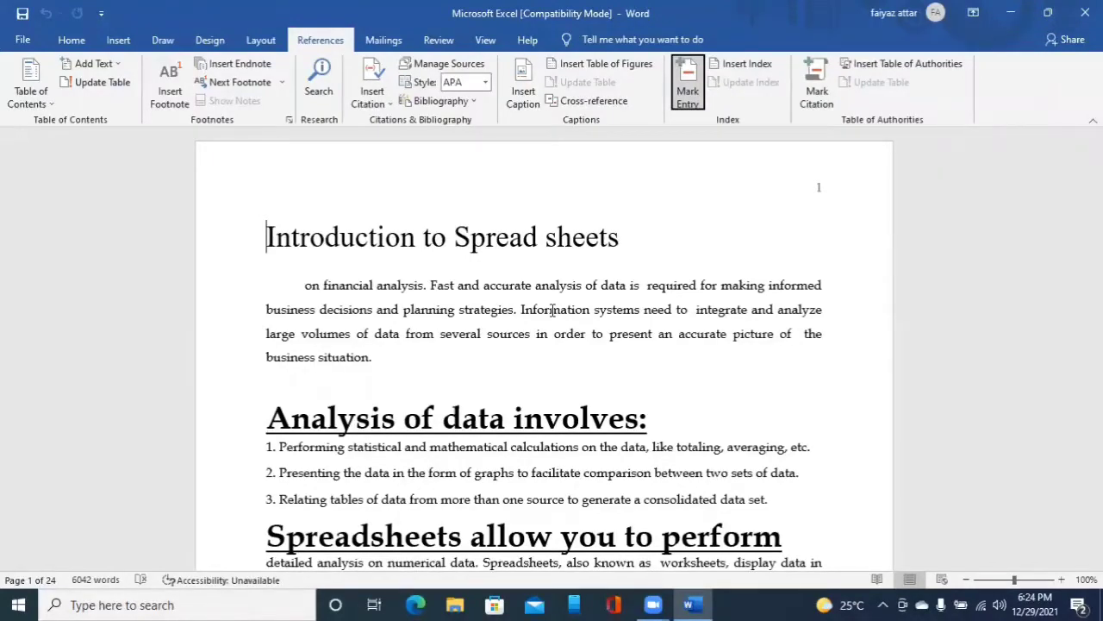
key("Tab")
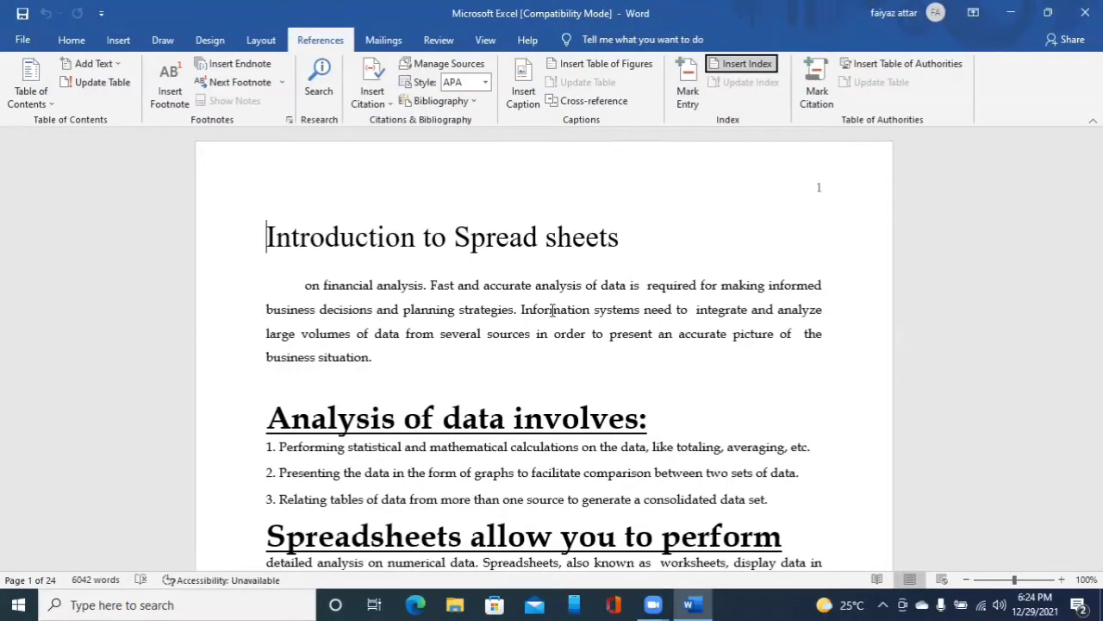
key("Down")
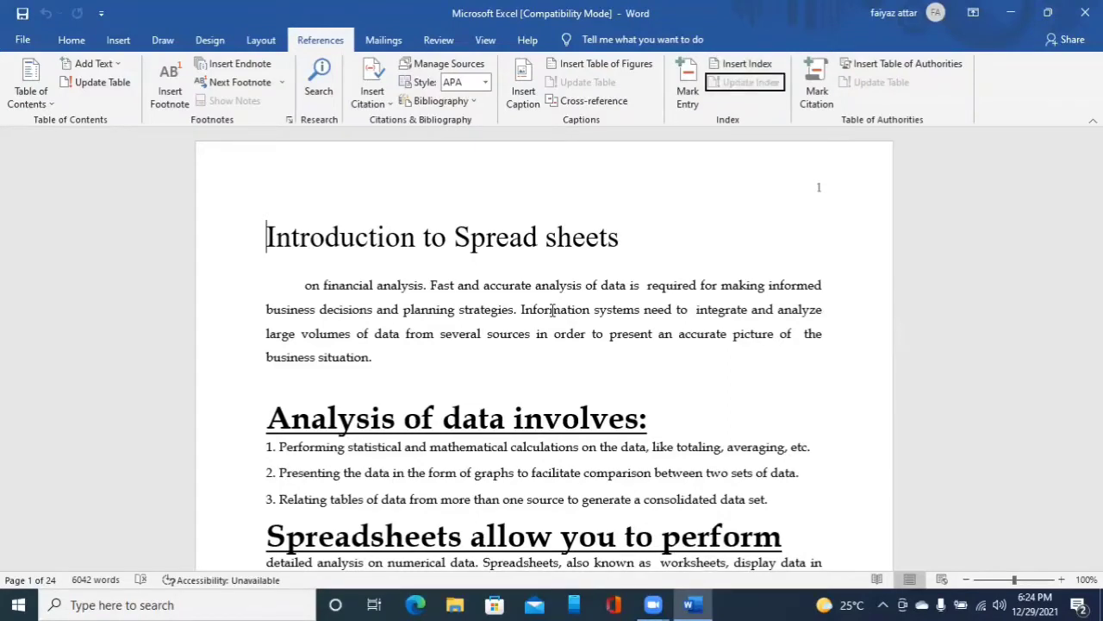
- Review the table of authorities commands from Mark Citation through Update Table, ending at the ribbon collapse control
key("Right")
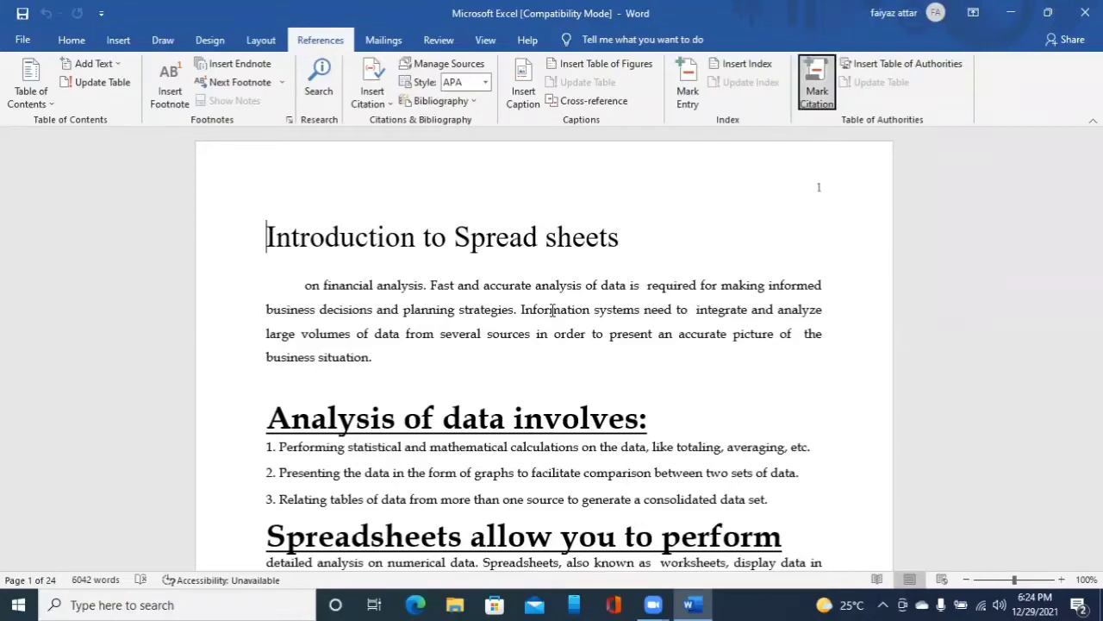
key("Right")
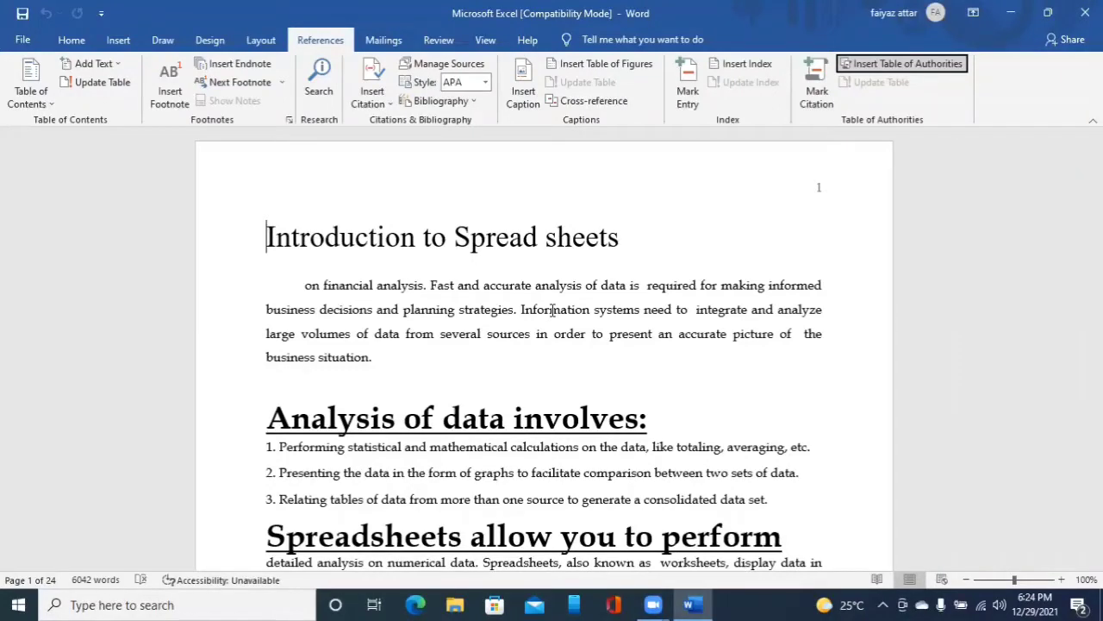
key("Down")
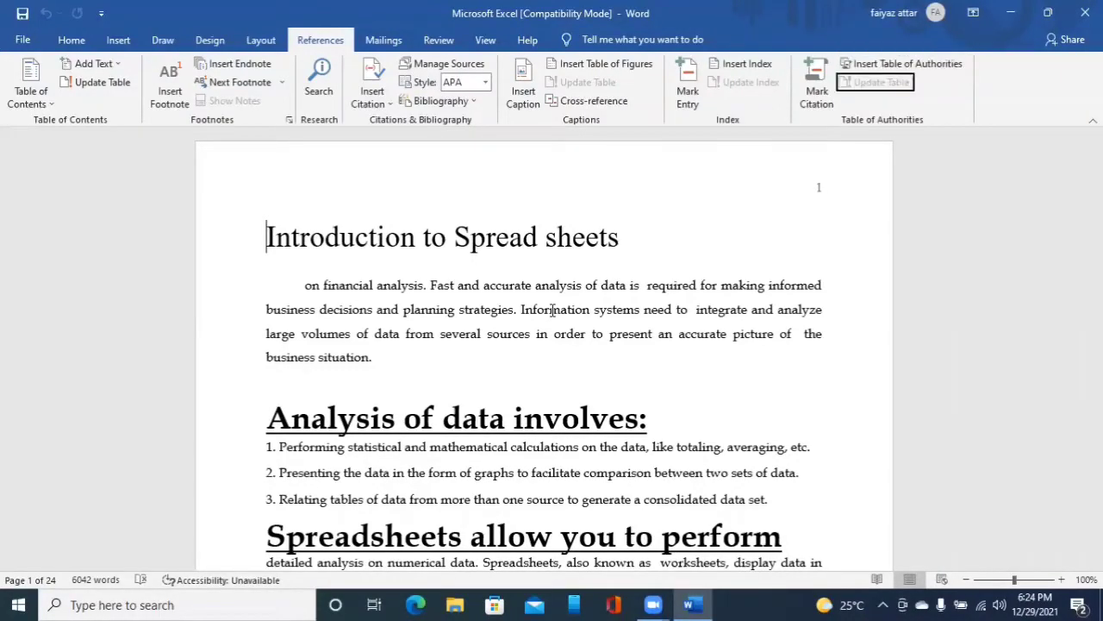
key("Right")
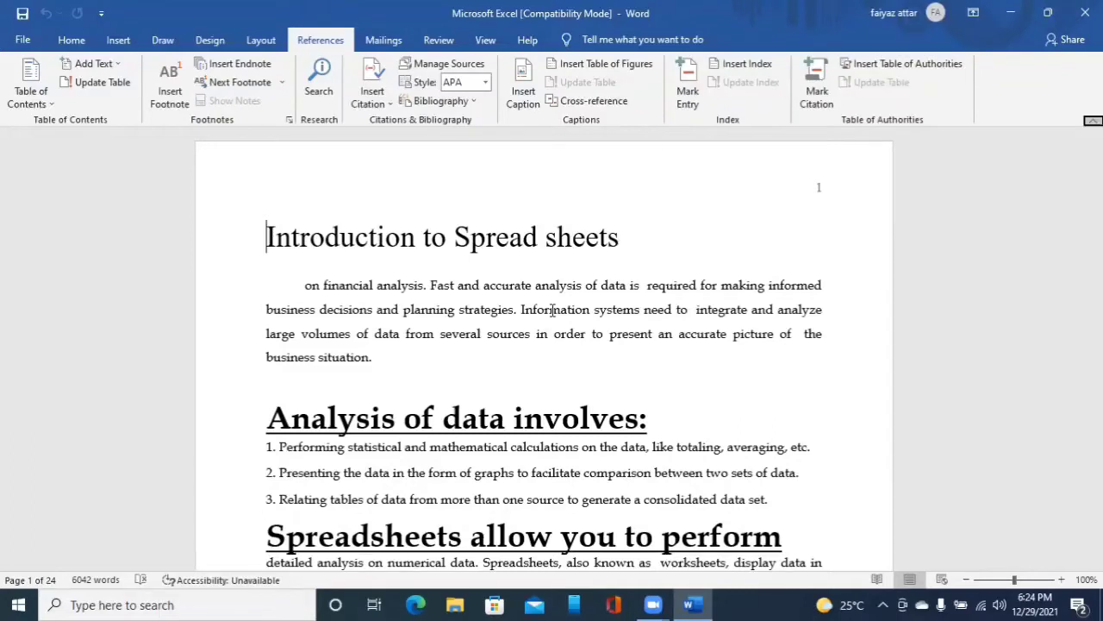
- Cycle the focus through the remaining window controls and back around to the Table of Contents command
key("Tab")
key("Tab")
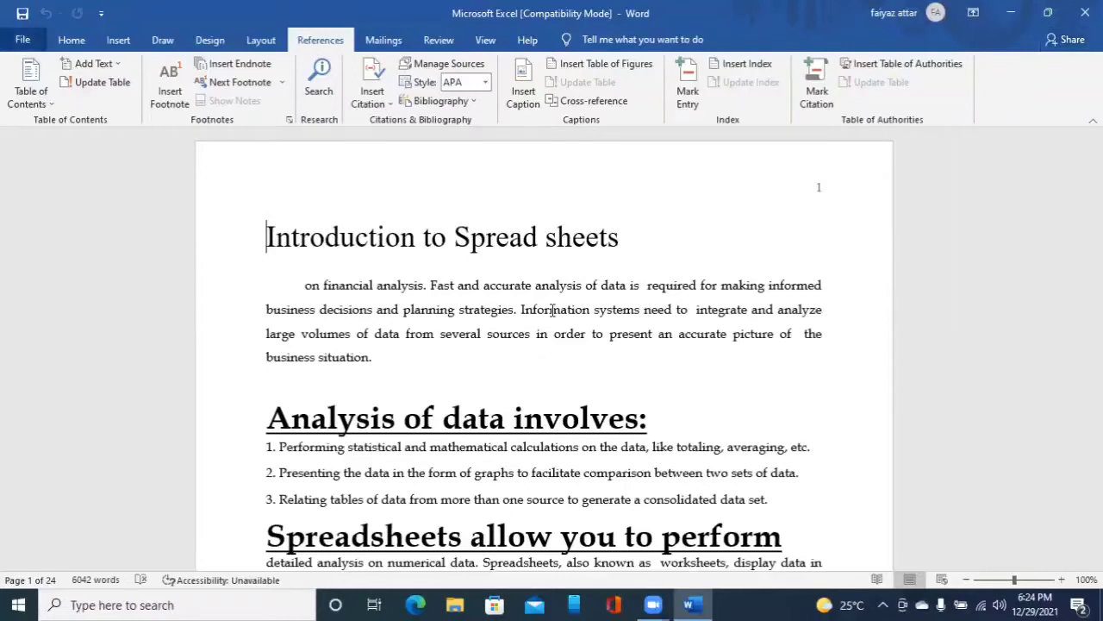
key("Tab")
key("Tab")
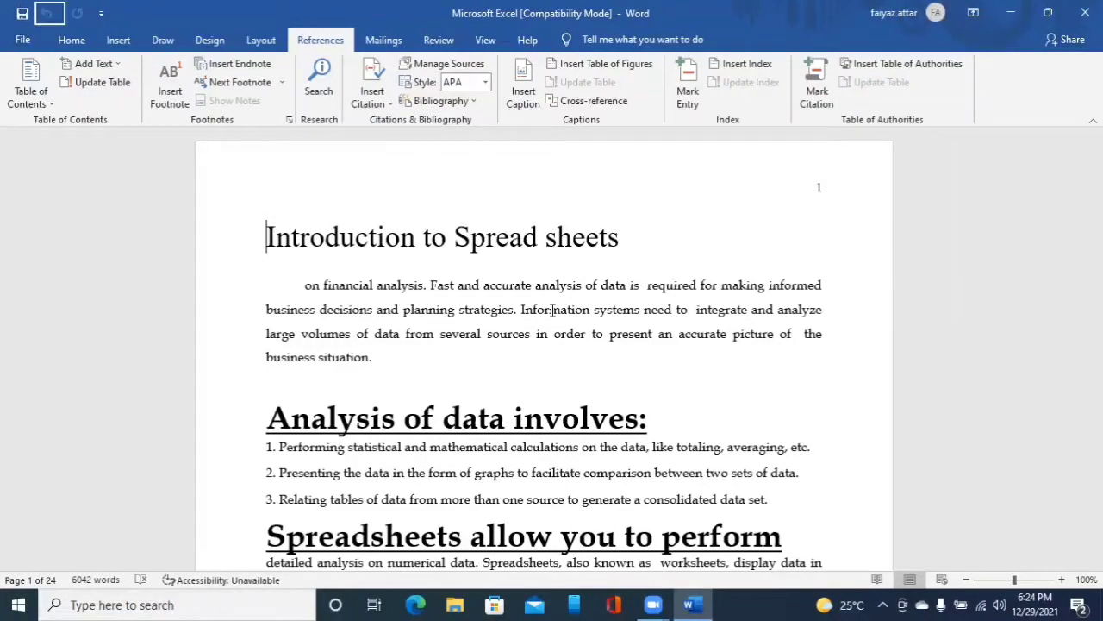
key("Tab")
key("Tab")
key("Tab")
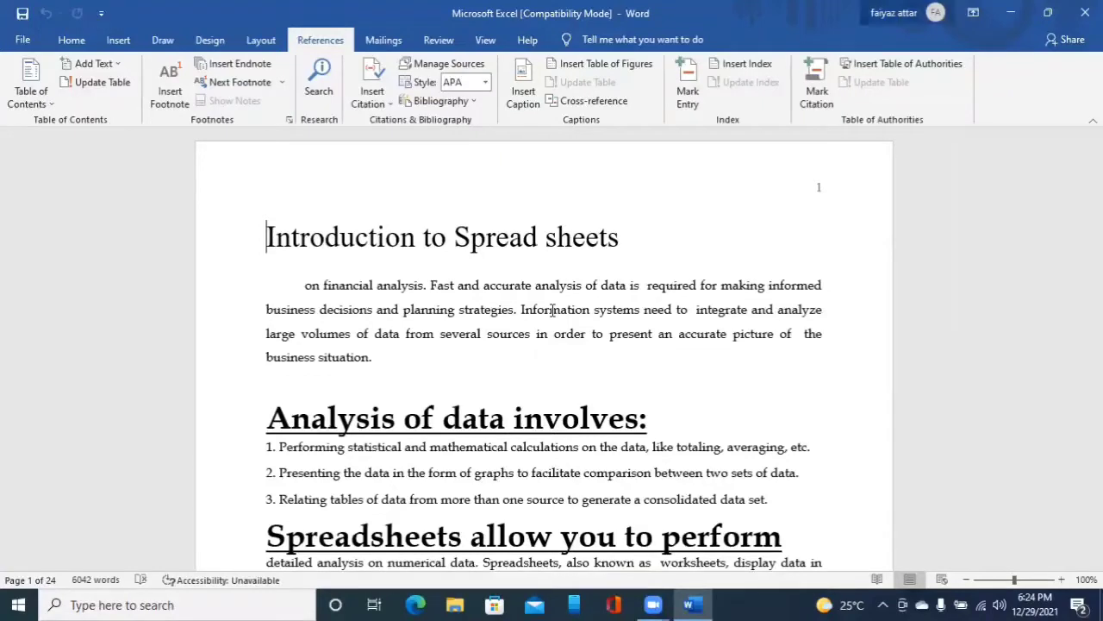
key("Tab")
key("Tab")
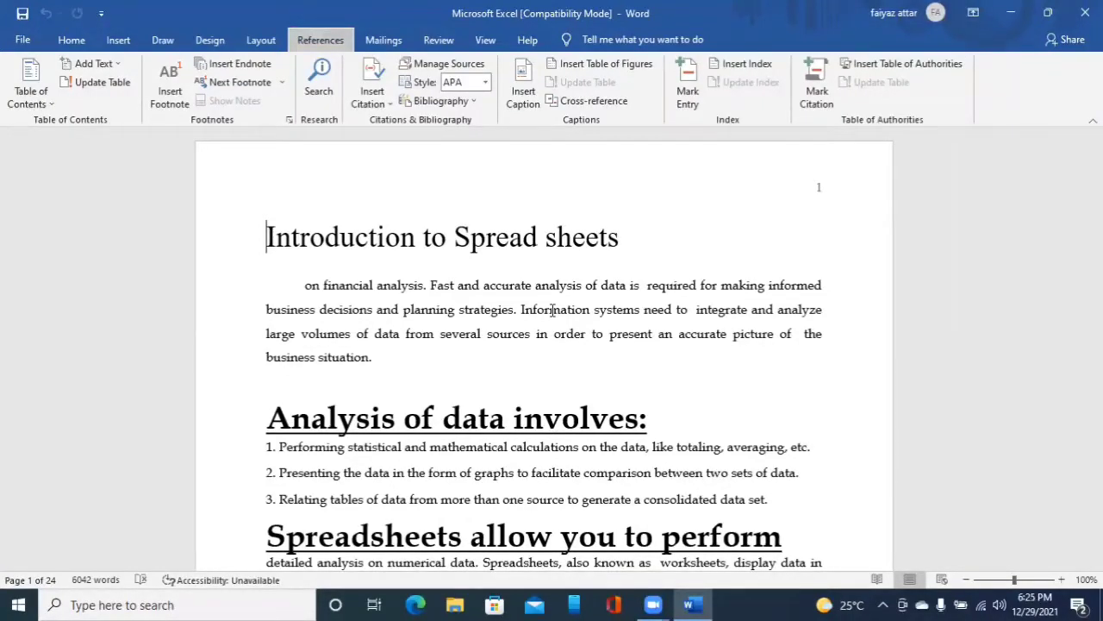
key("Tab")
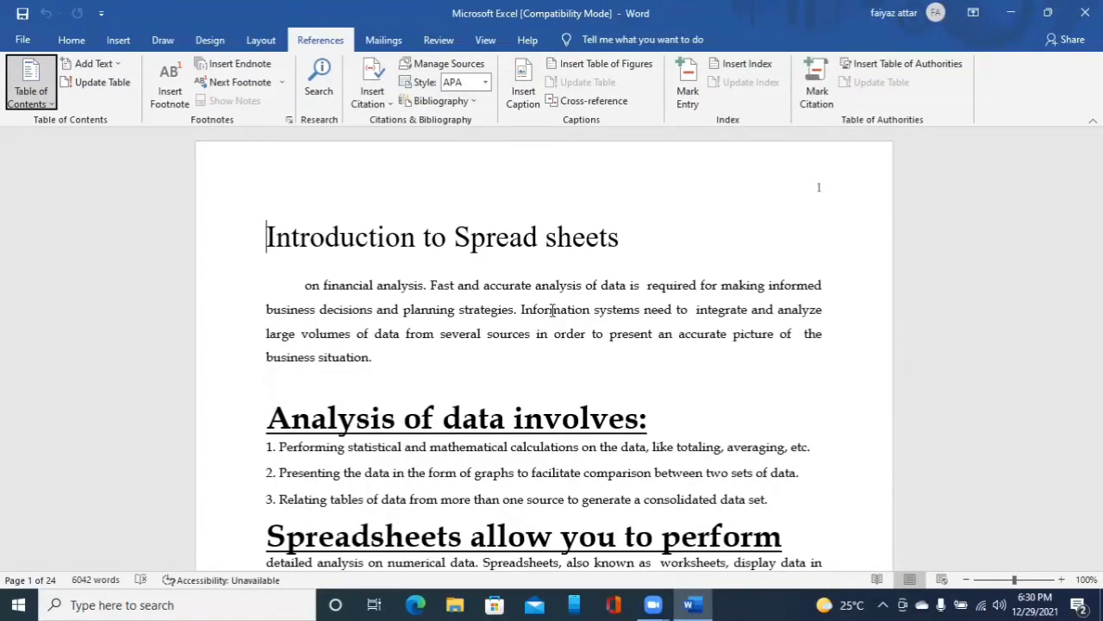
key("Up")
key("alt+Tab")
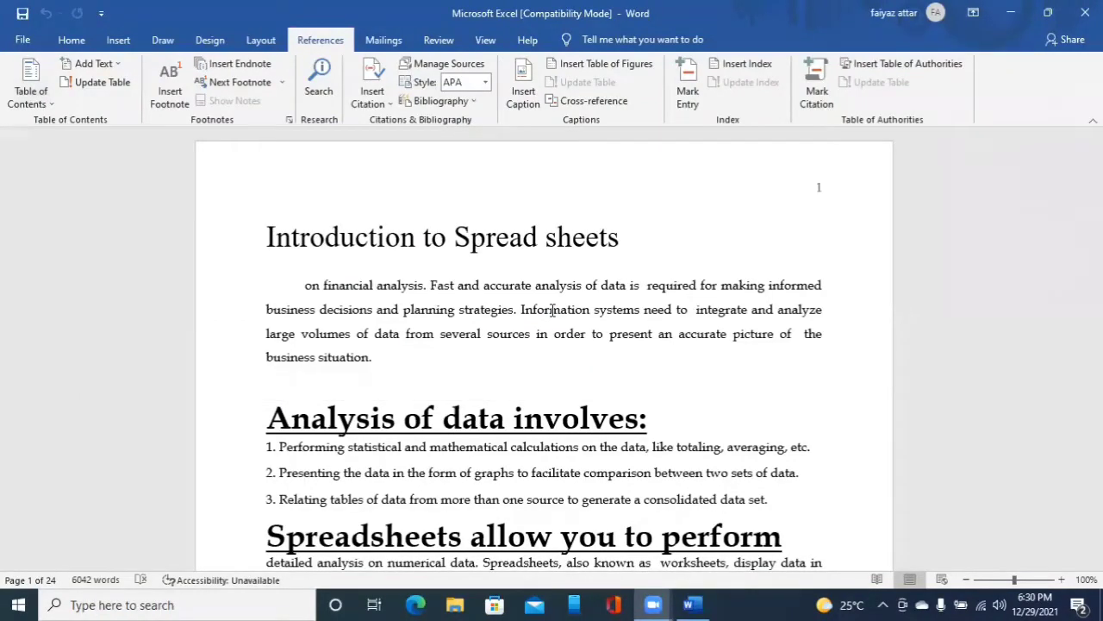
key("alt+Tab")
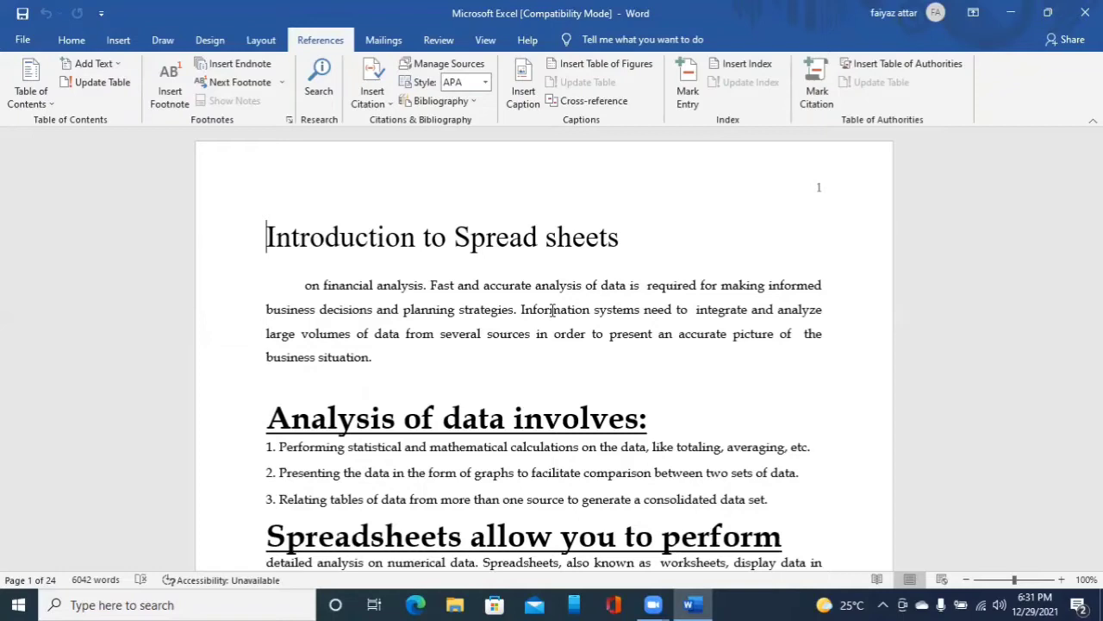
- Select the entire document and clear all of its formatting
key("ctrl+Right")
key("ctrl+Right")
key("ctrl+Right")
key("ctrl+a")
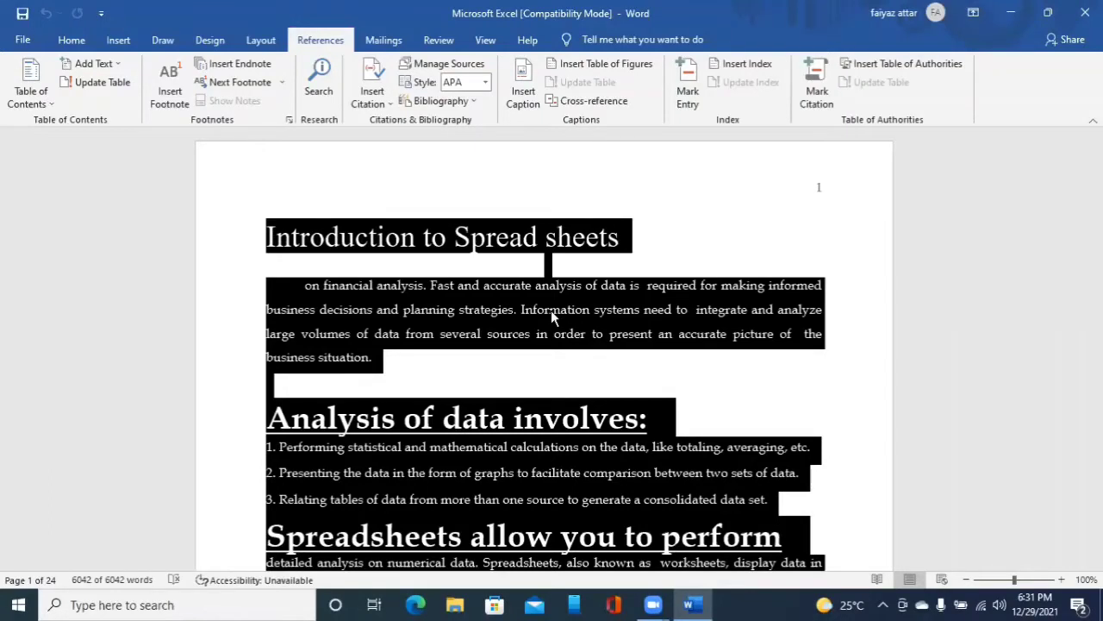
key("alt+h")
key("Tab")
key("Tab")
key("Tab")
key("Tab")
key("Tab")
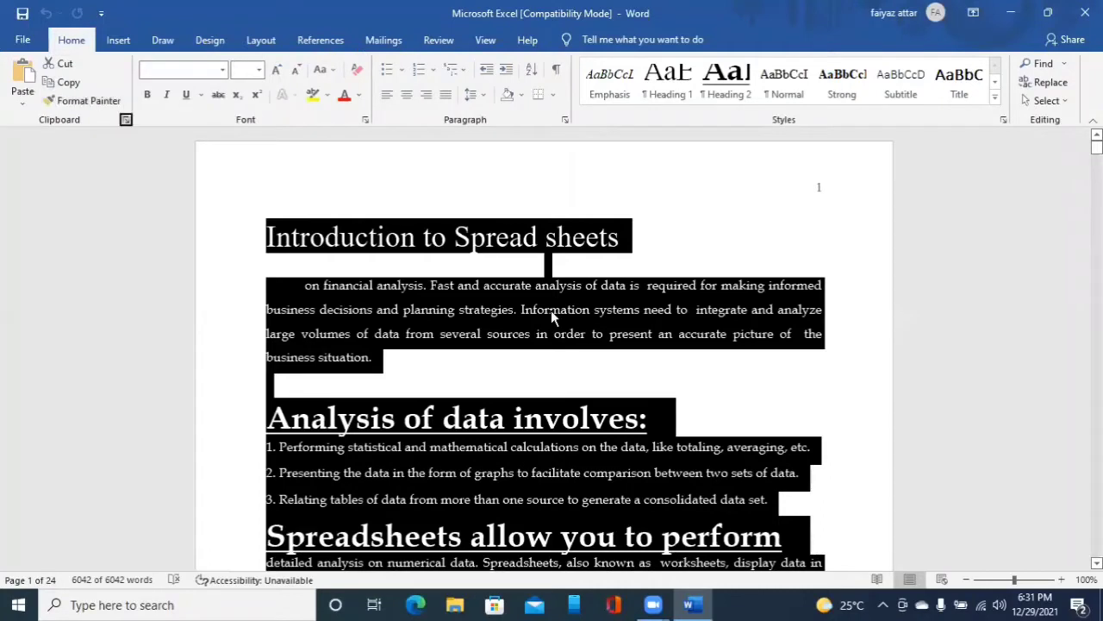
key("shift+Tab")
key("Tab")
key("Tab")
key("Tab")
key("Tab")
key("Tab")
key("Tab")
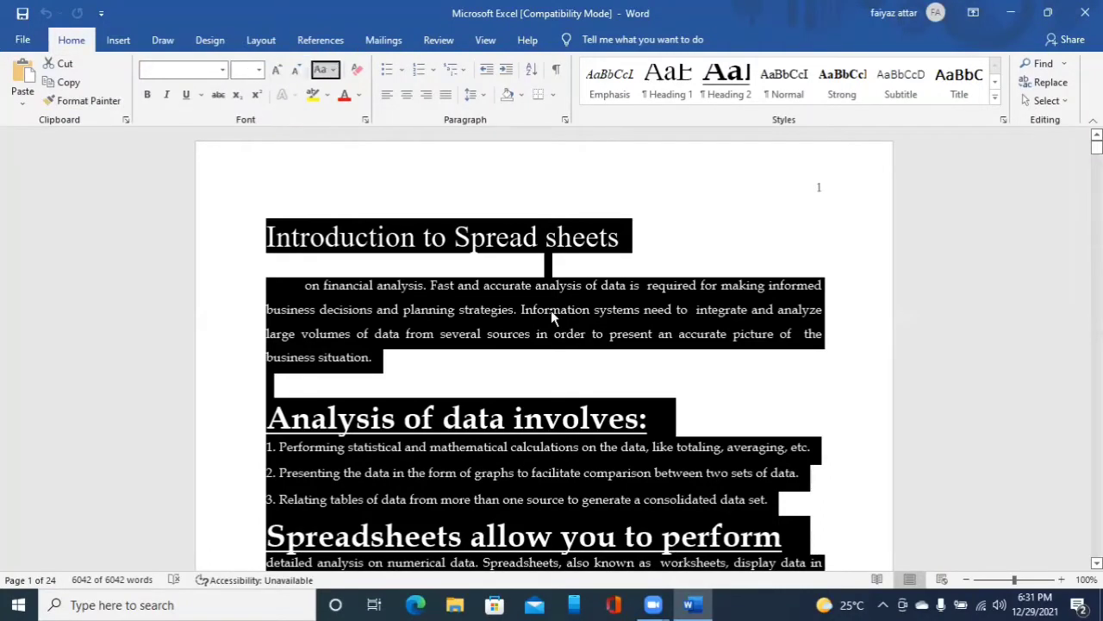
key("Tab")
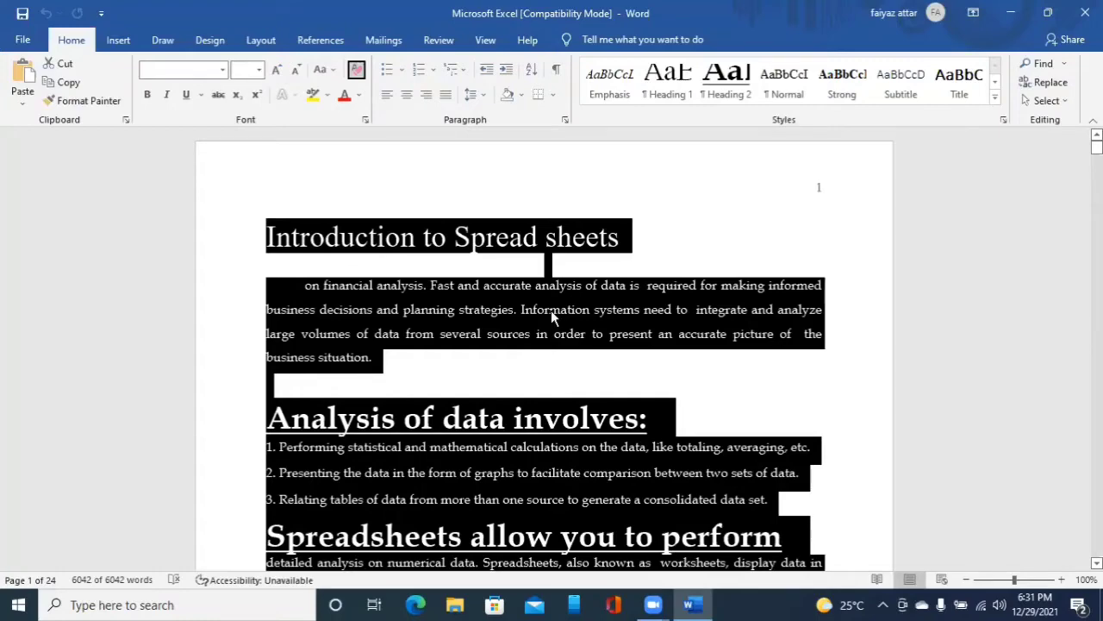
key("Return")
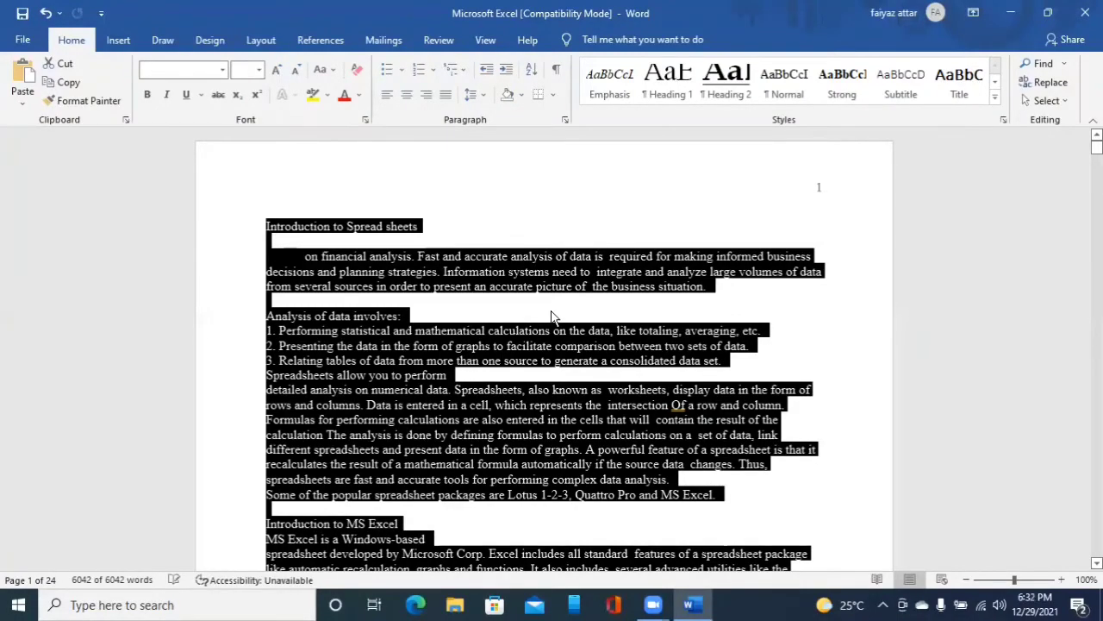
- Apply Heading 1 to the title line "Introduction to Spread sheets" at the start of the document and check it
key("ctrl+Home")
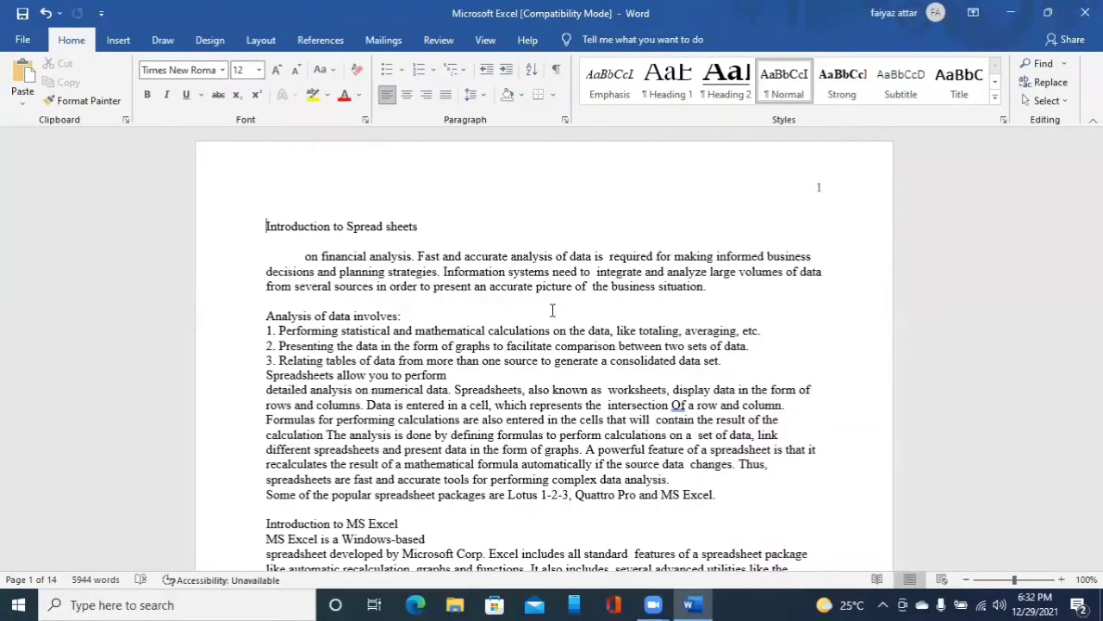
key("ctrl+alt+1")
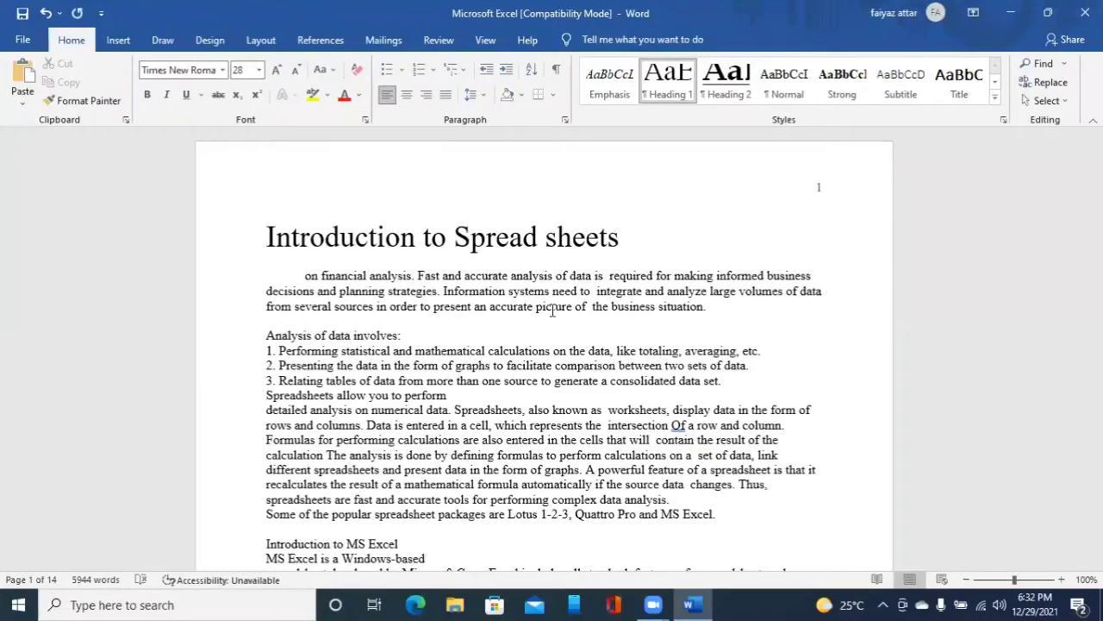
key("Down")
key("Up")
key("Down")
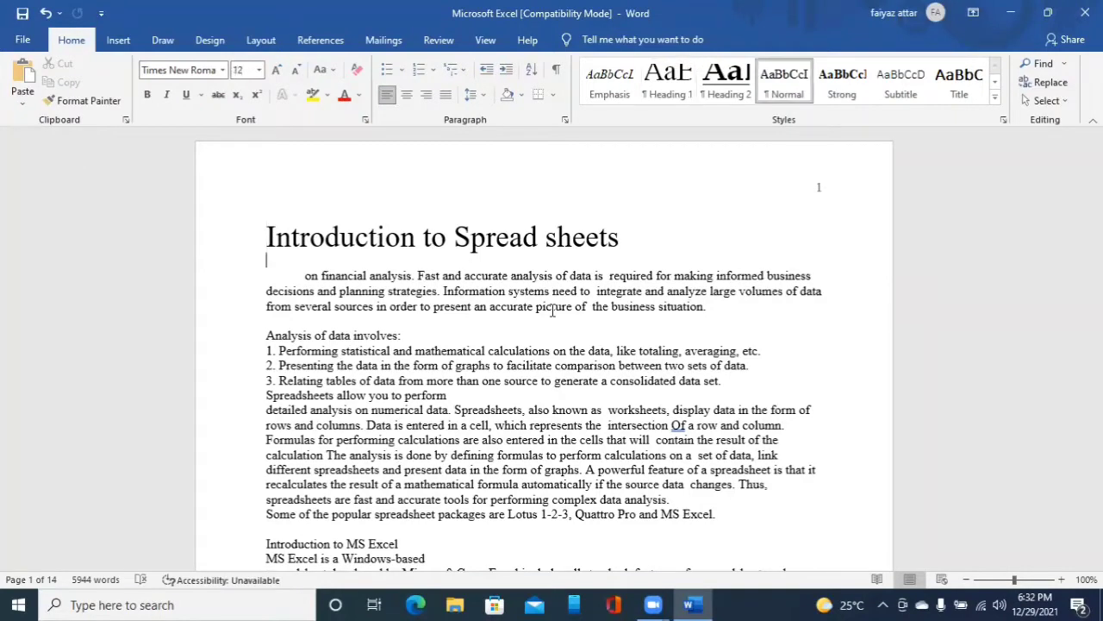
- Apply Heading 1 to the line "Analysis of data involves:" and check it against the line below
key("Down")
key("Down")
key("Down")
key("Down")
key("ctrl+alt+1")
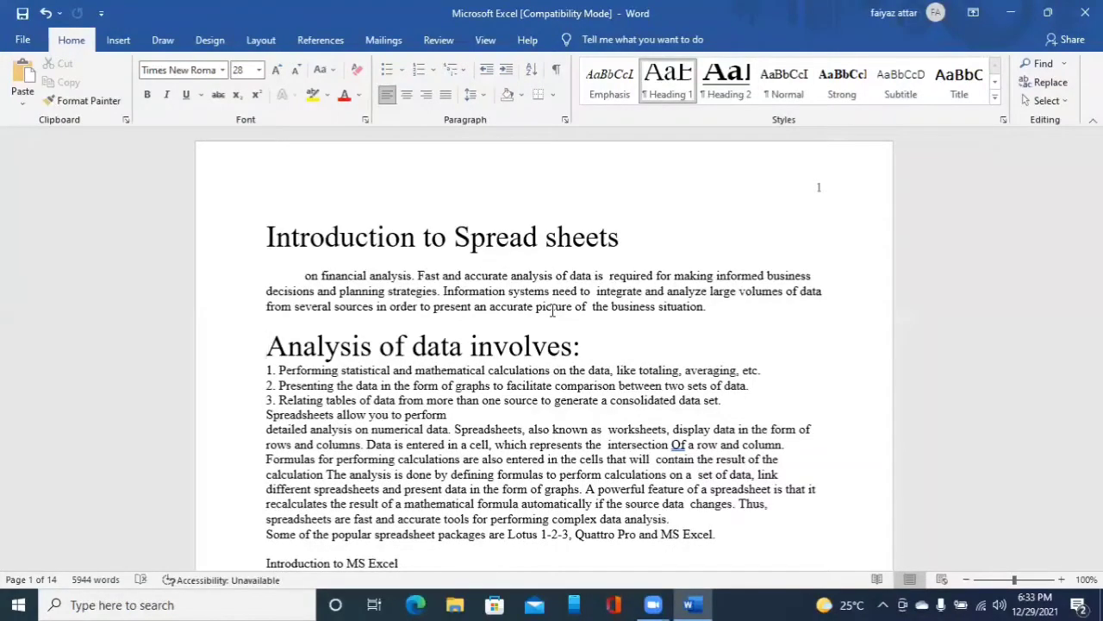
key("Down")
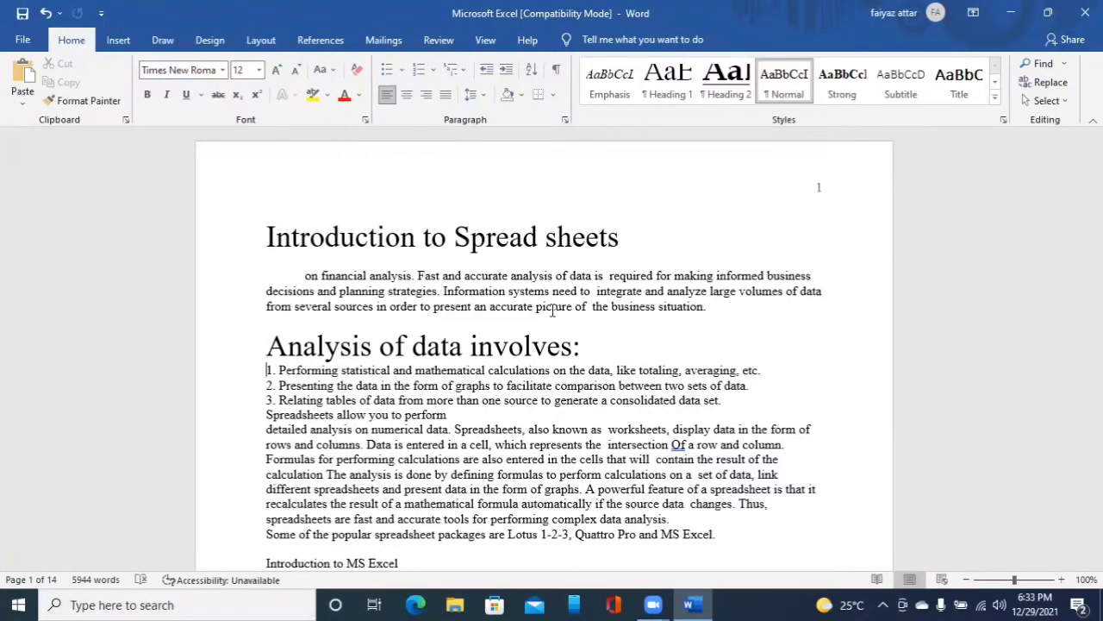
key("Up")
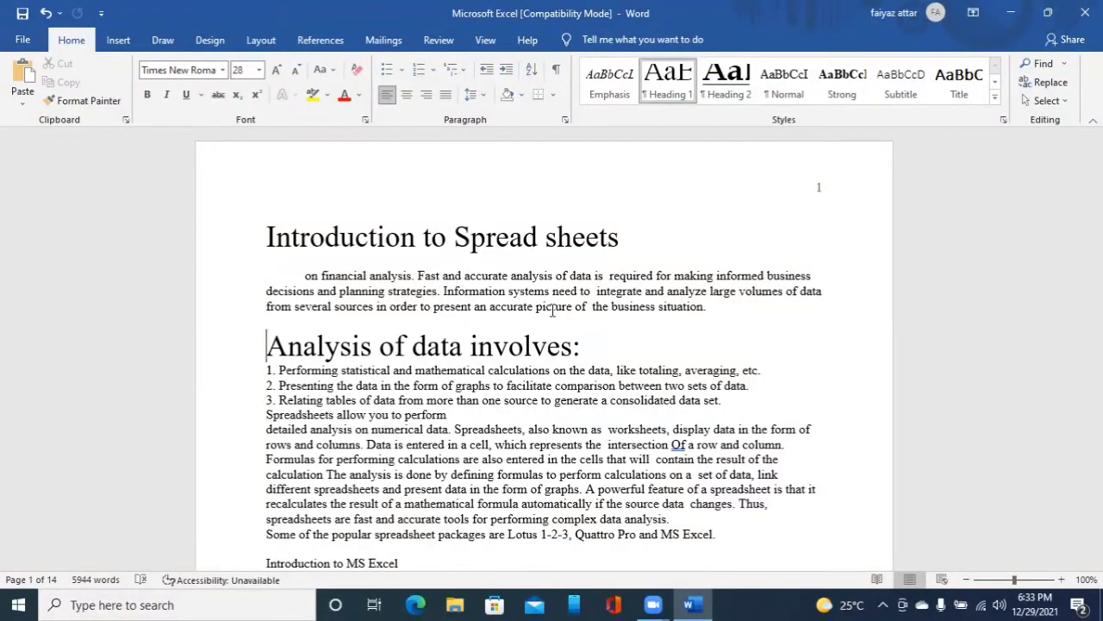
key("Down")
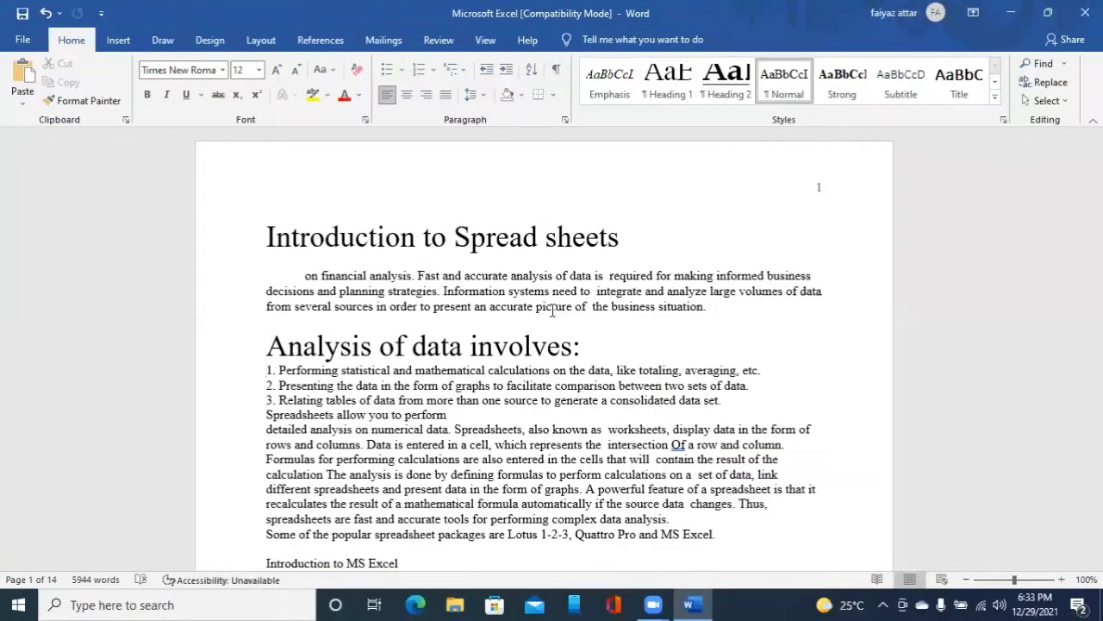
- Apply Heading 1 to the line "Introduction to MS Excel" and check it against the line below
key("Down")
key("Down")
key("Down")
key("Down")
key("Down")
key("Down")
key("Down")
key("Down")
key("Down")
key("Down")
key("Down")
key("Down")
key("Down")
key("ctrl+alt+1")
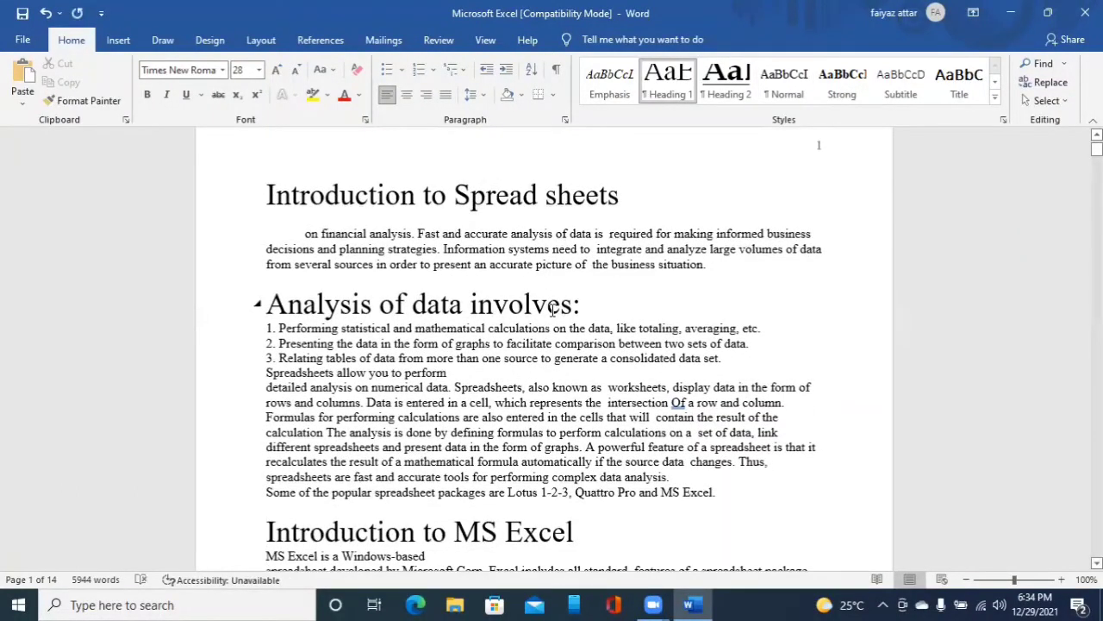
key("Down")
key("Up")
key("Down")
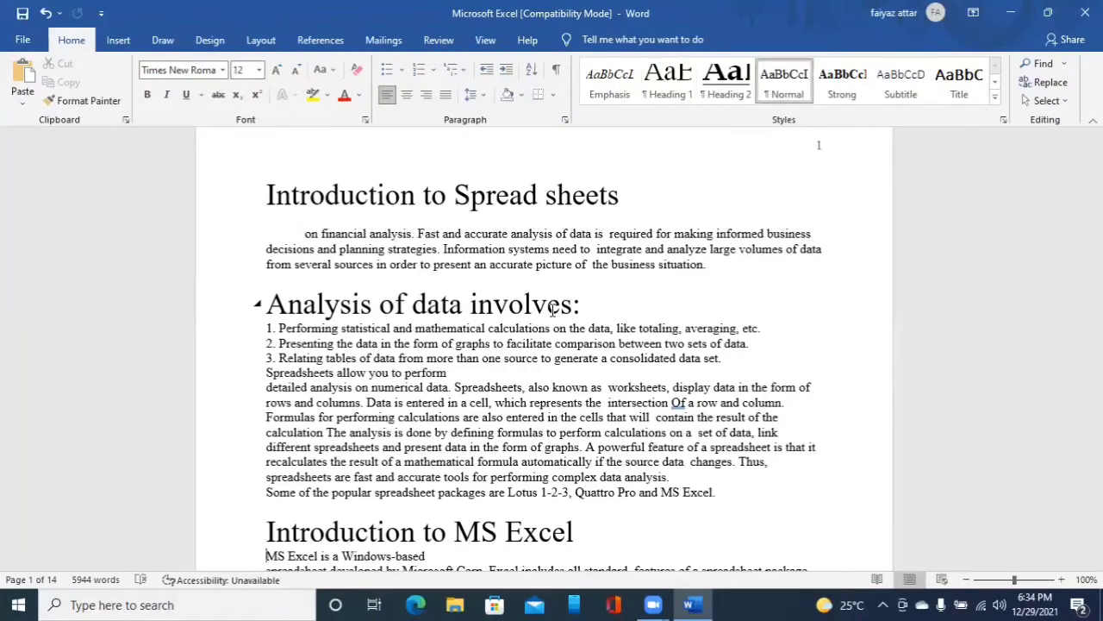
- Apply Heading 1 to the line "Starting Excel" on page 2 and check it against the line below
key("Down")
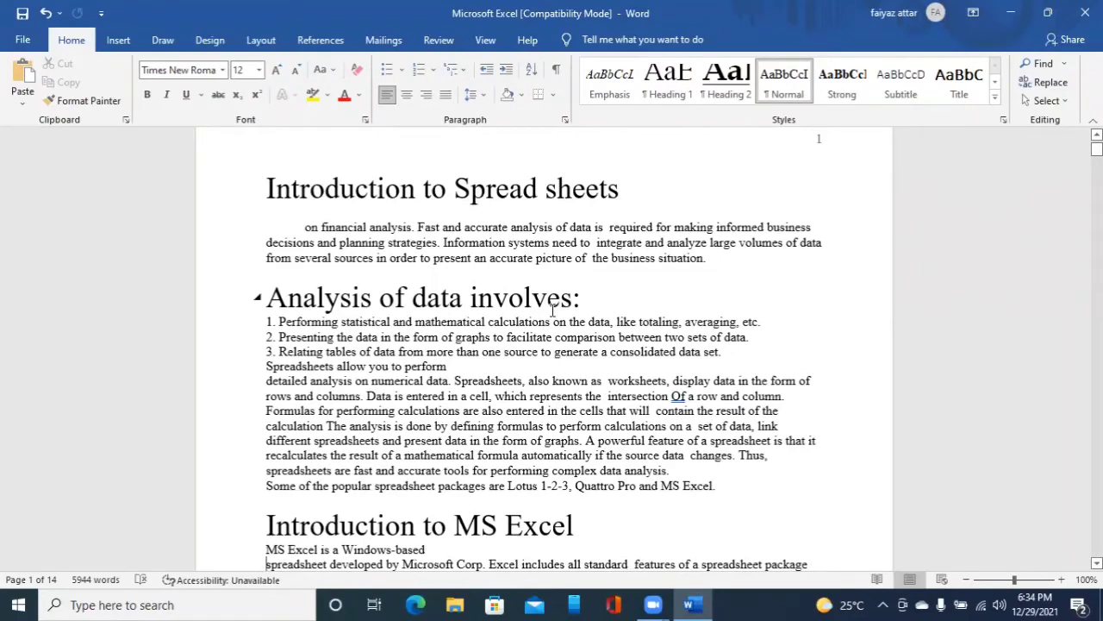
key("Down")
key("Down")
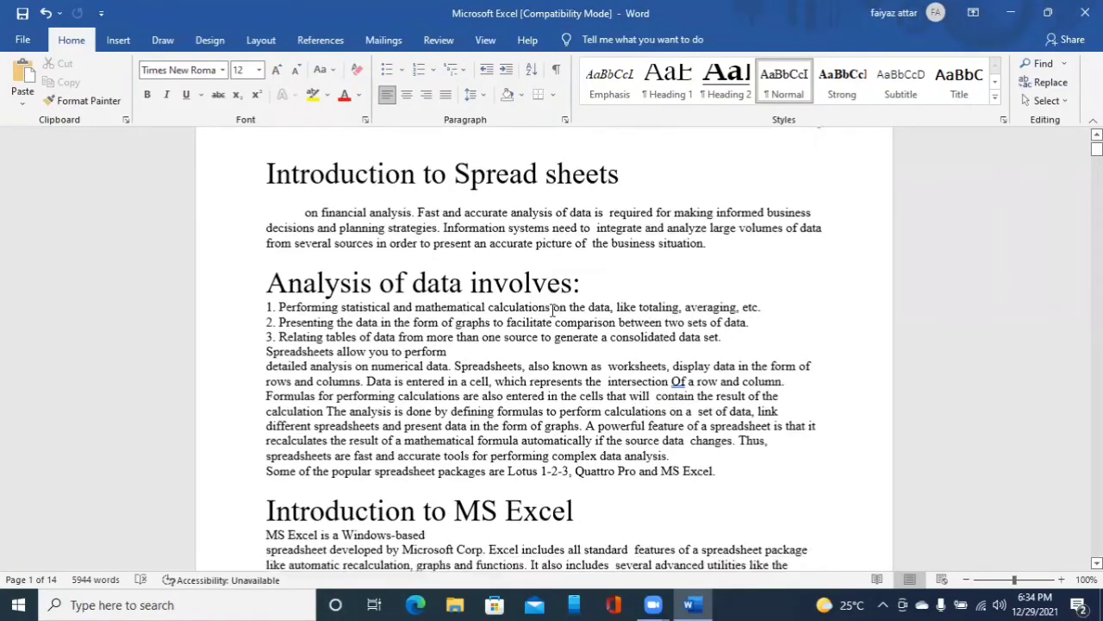
key("Down")
key("Down")
key("Down")
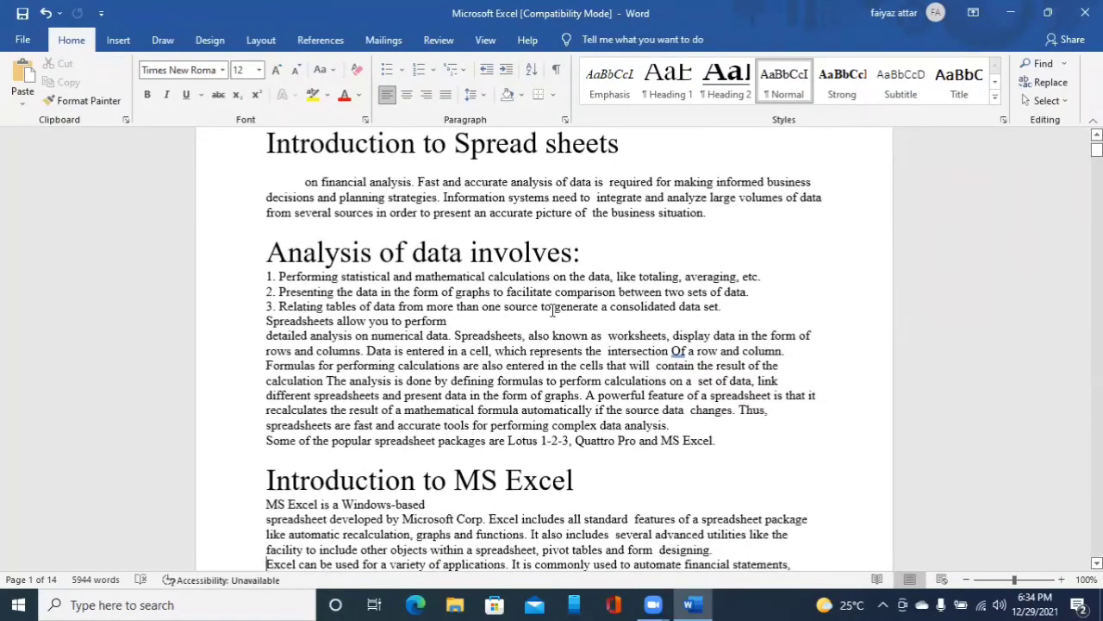
key("Down")
key("Down")
key("Down")
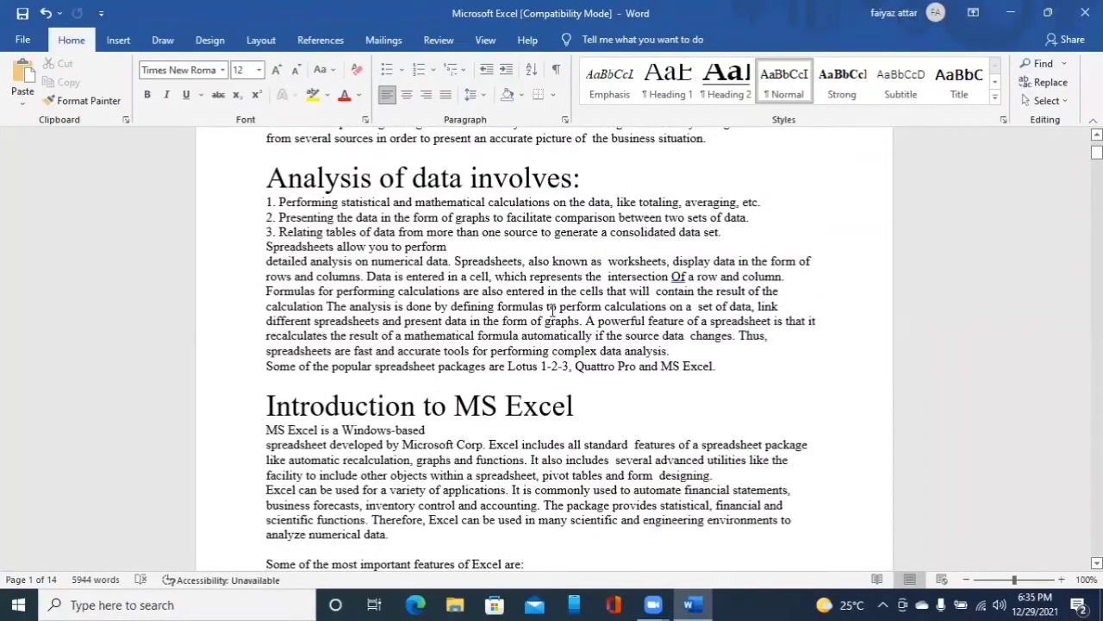
key("Down")
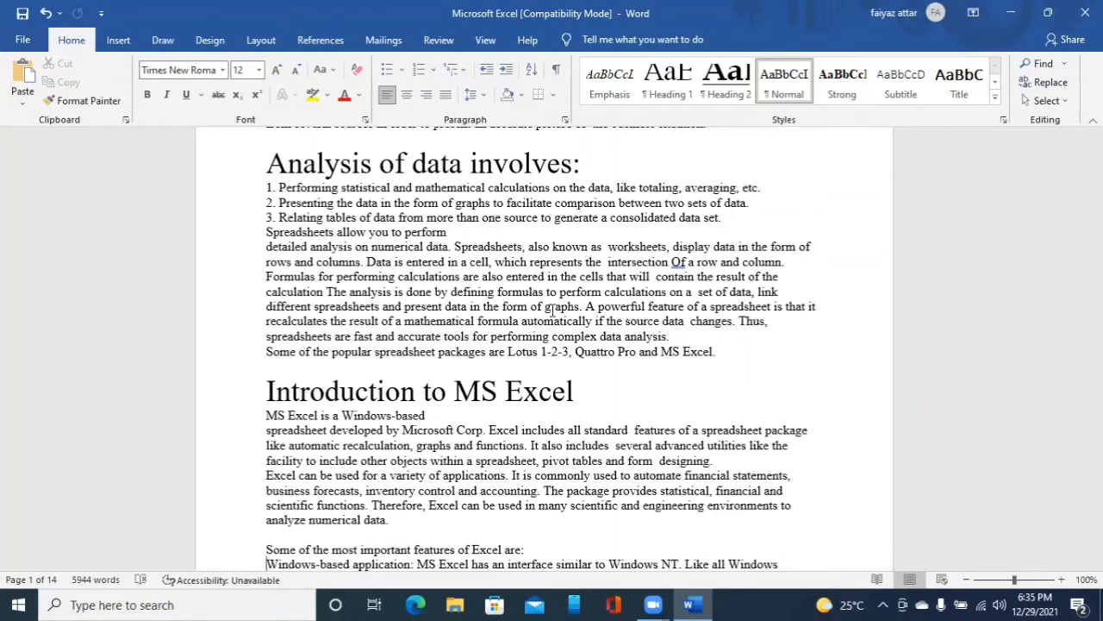
scroll(553, 309, "down", 3)
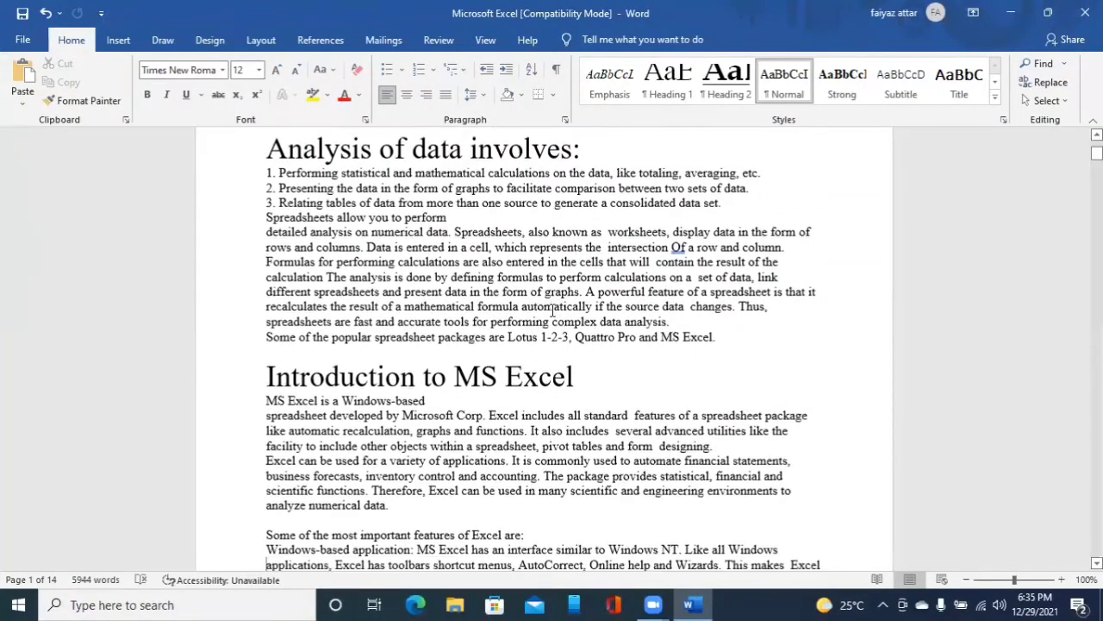
scroll(552, 309, "down", 3)
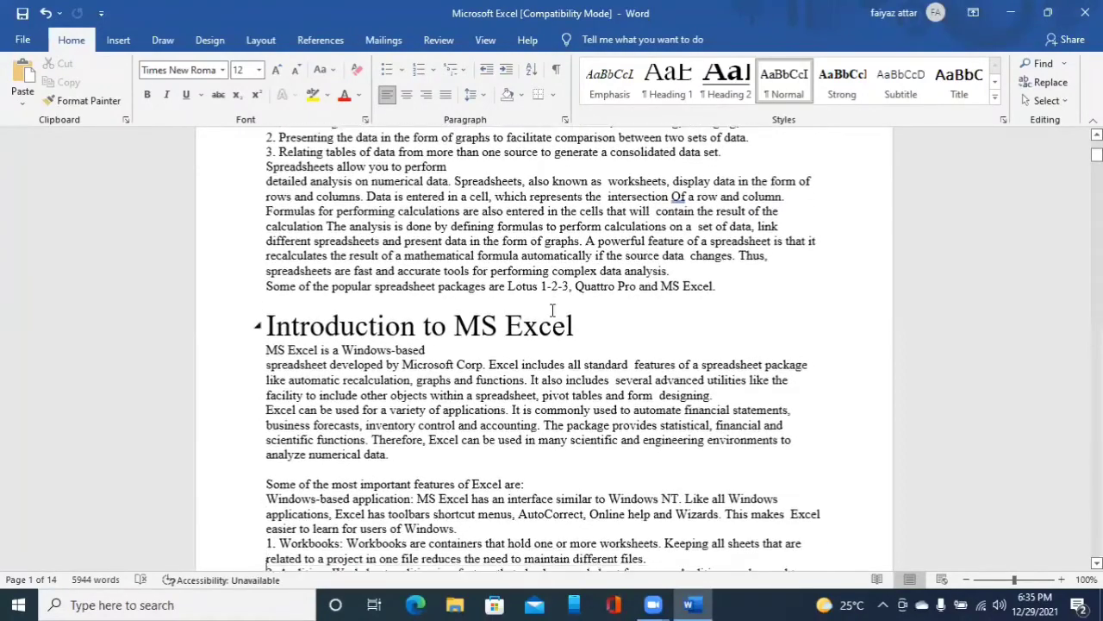
scroll(553, 315, "down", 2)
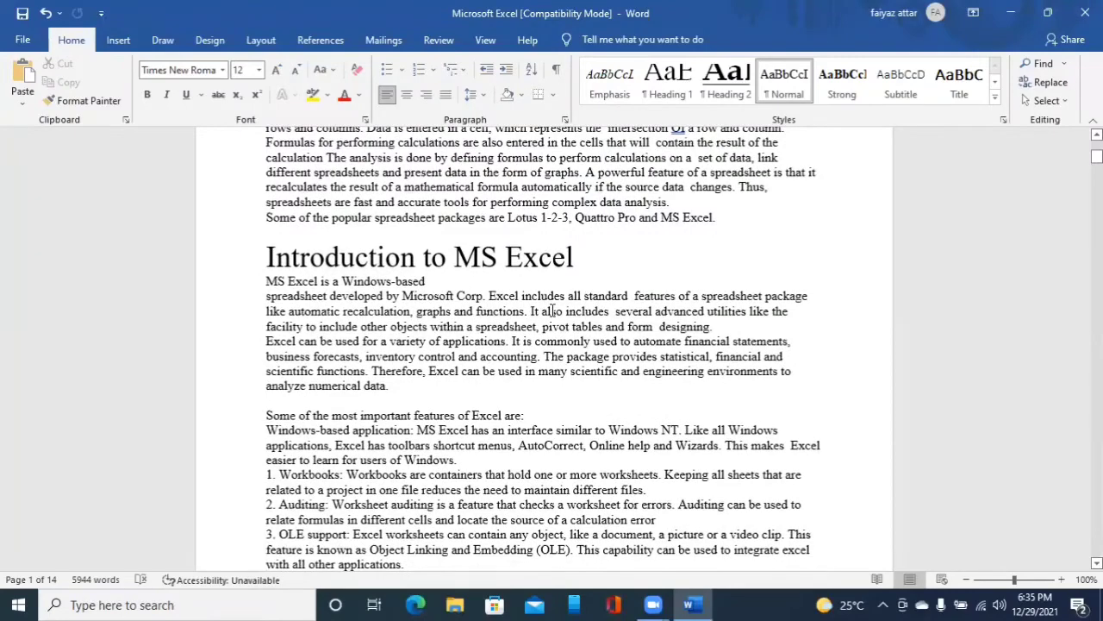
scroll(553, 310, "down", 3)
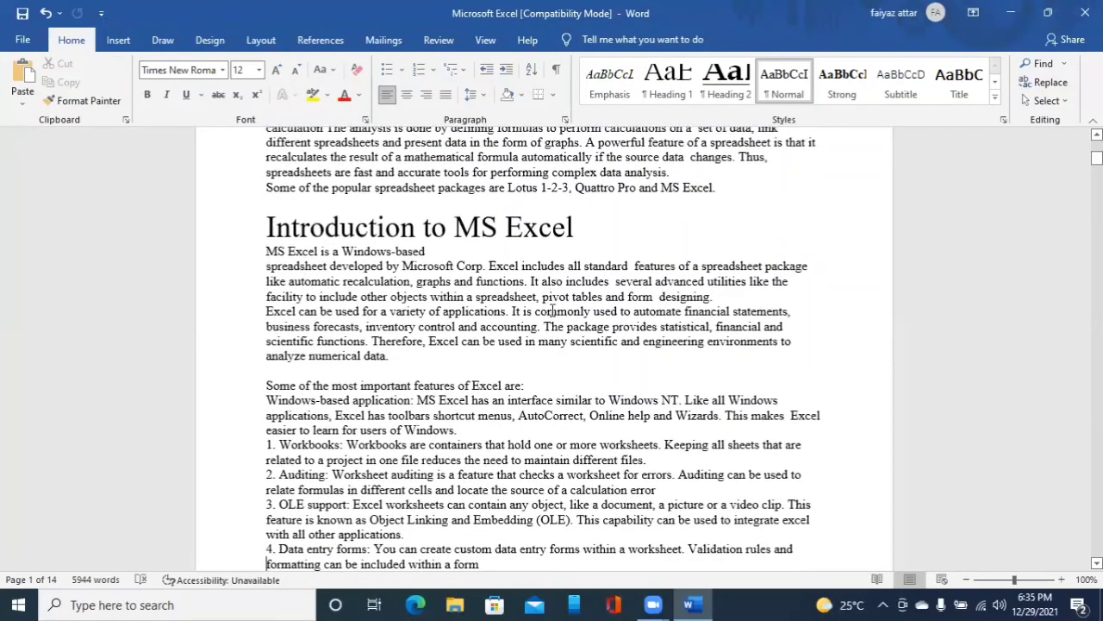
scroll(552, 310, "down", 2)
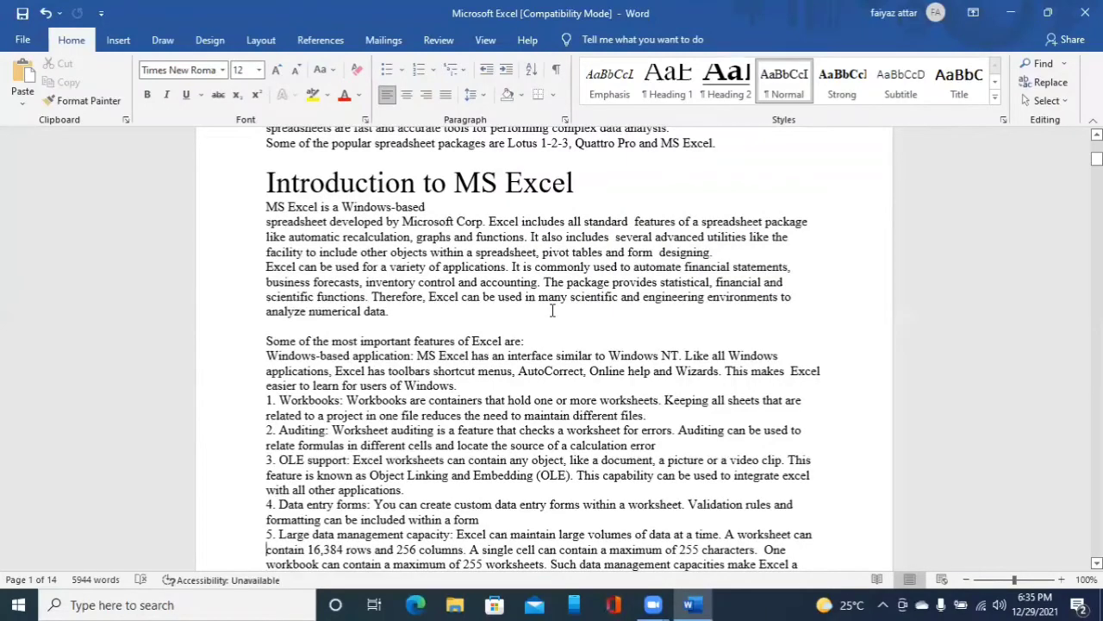
key("Down")
key("Down")
key("Down")
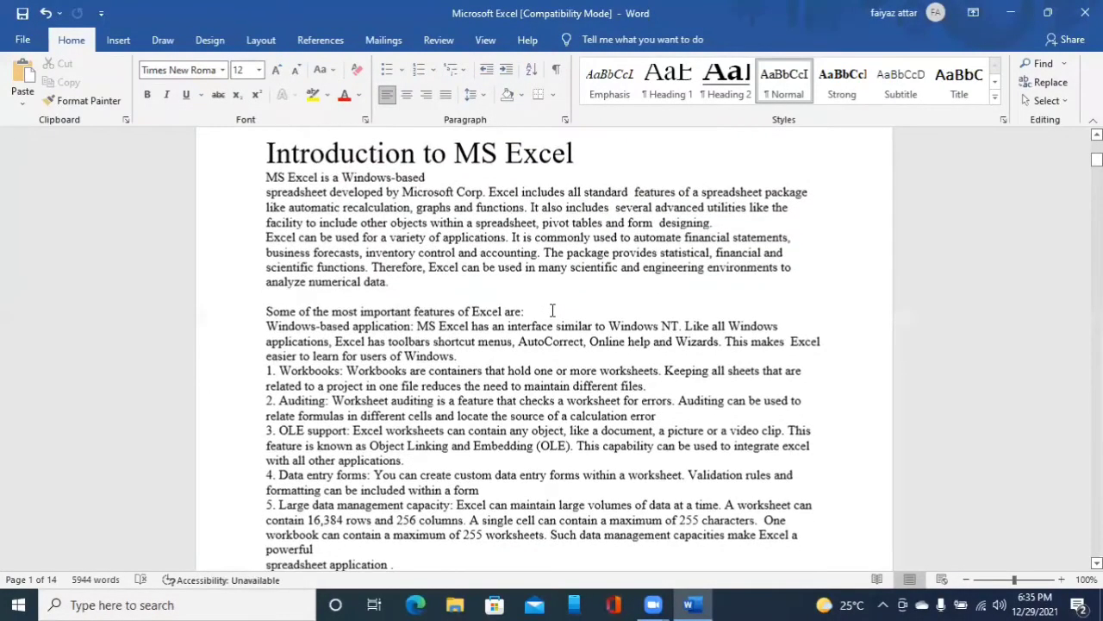
scroll(553, 311, "down", 5)
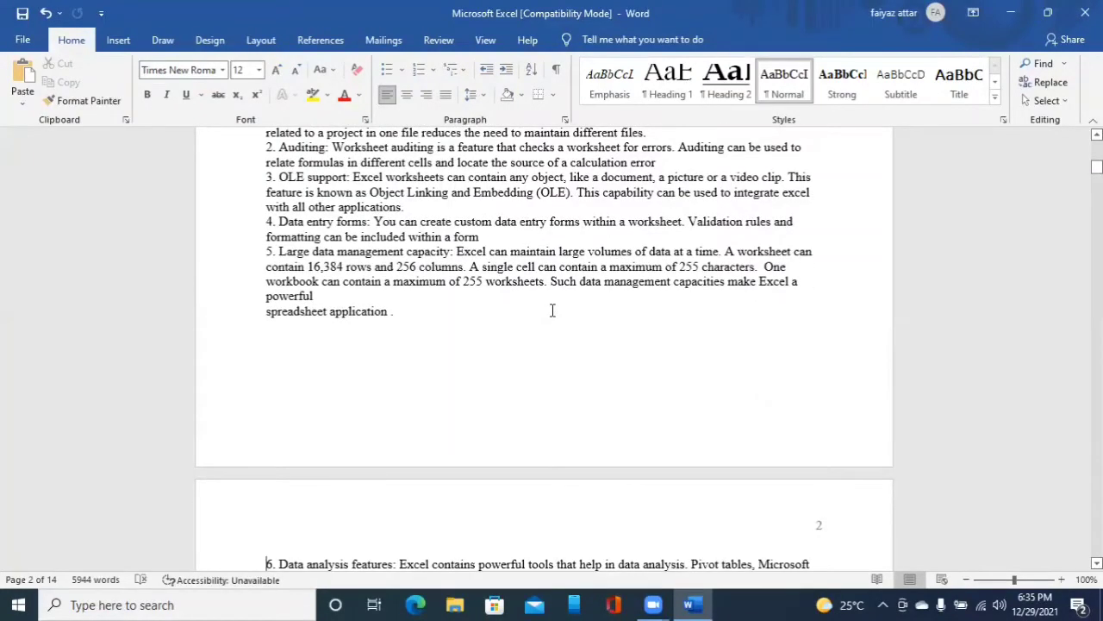
key("Down")
key("Down")
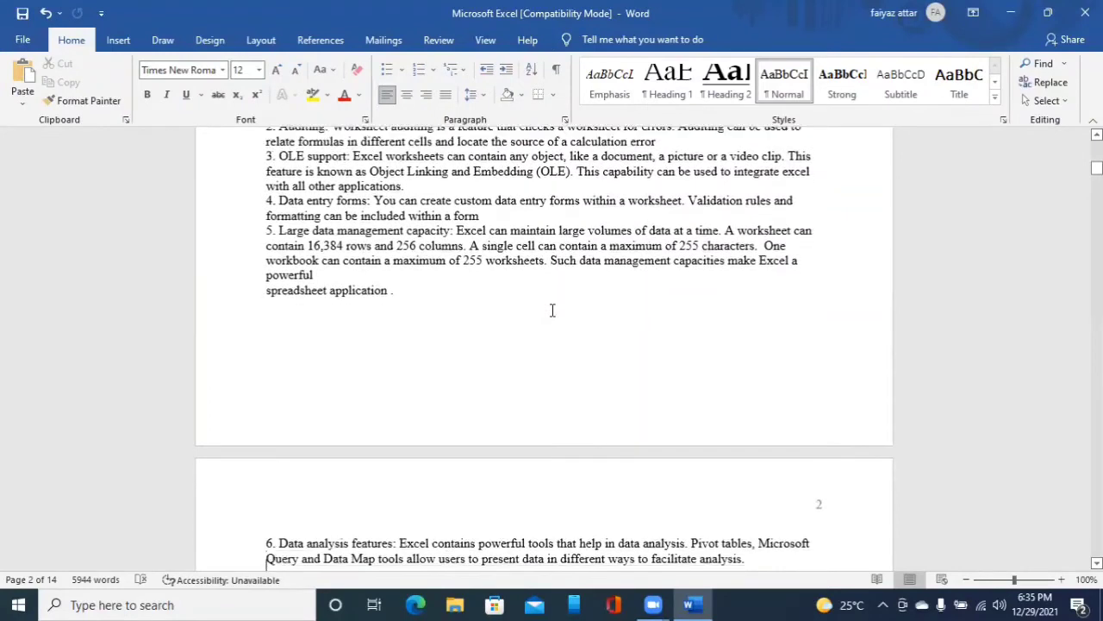
key("Down")
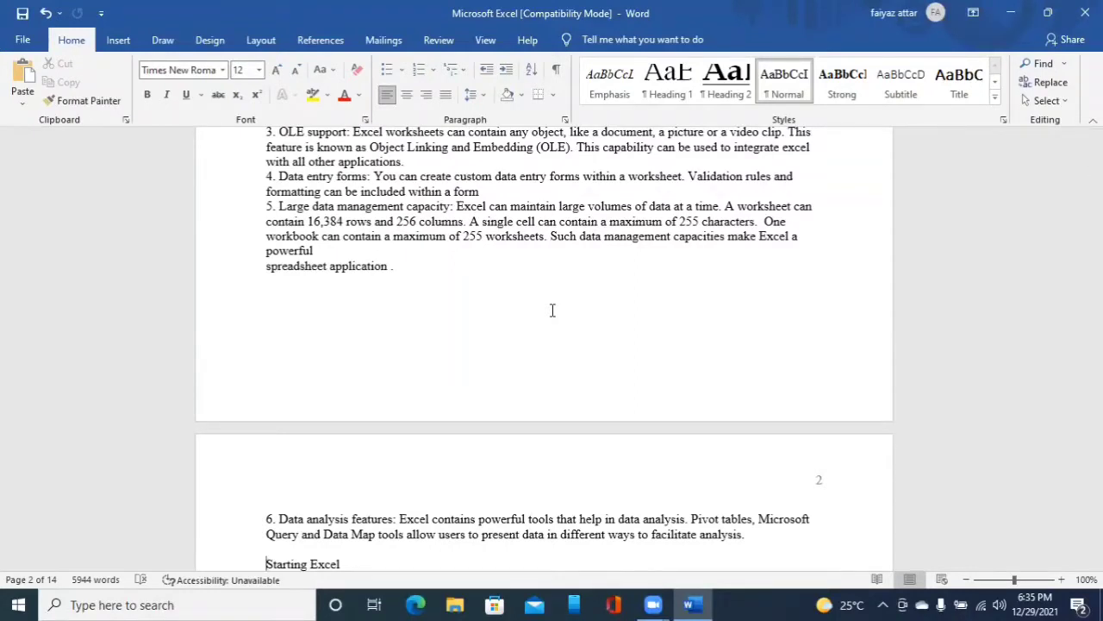
key("ctrl+alt+1")
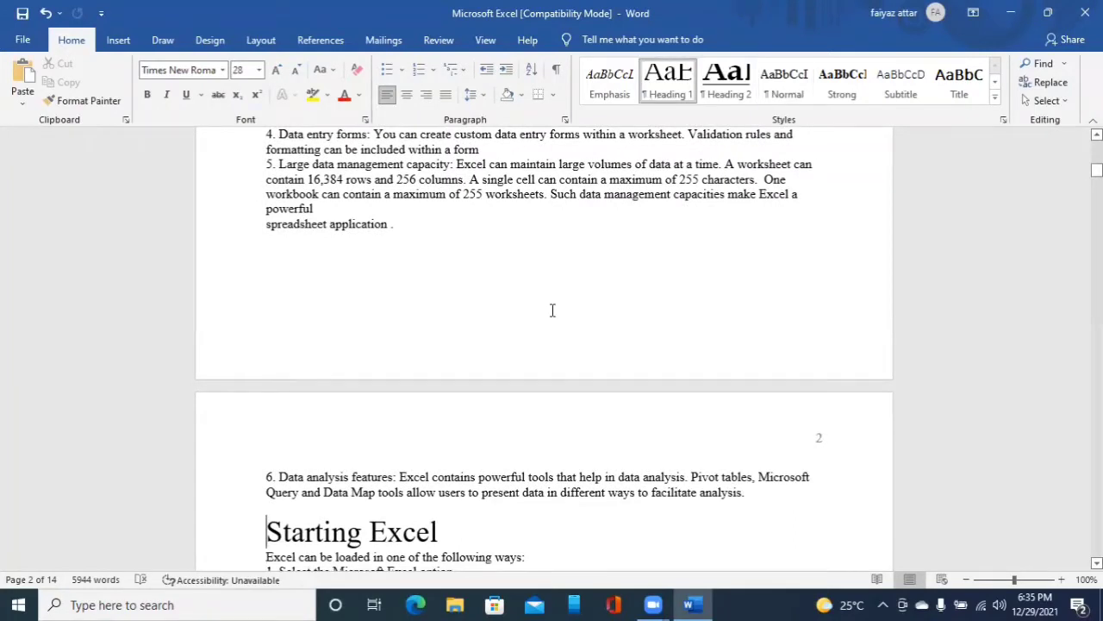
key("Down")
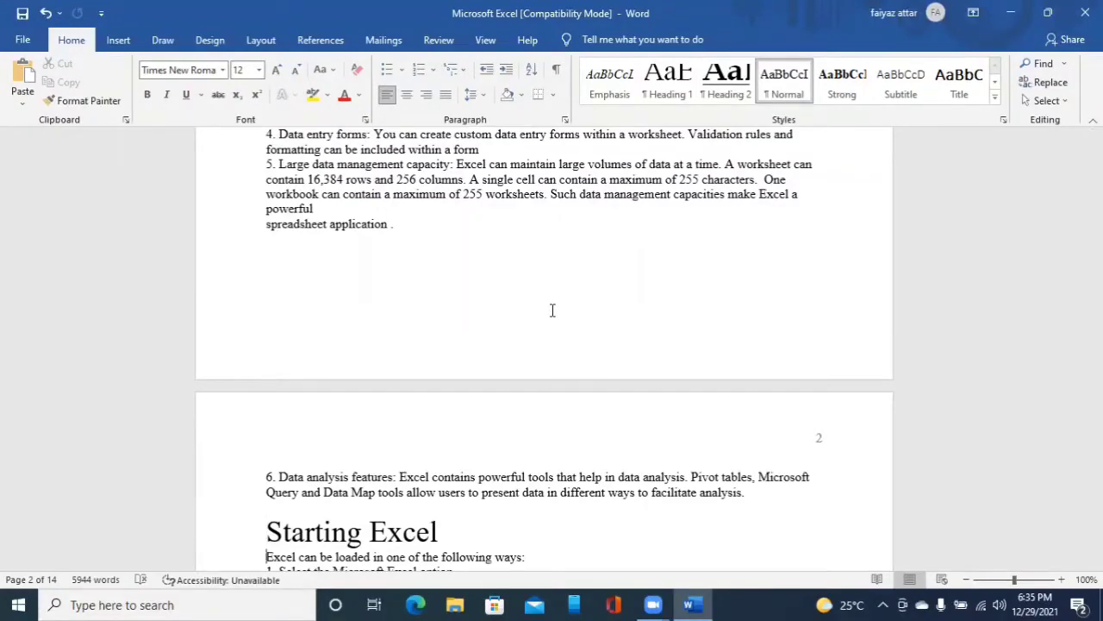
- Apply Heading 1 to the line "Opening a New Workbook" and check it against the line below
scroll(552, 311, "down", 1)
scroll(552, 310, "down", 3)
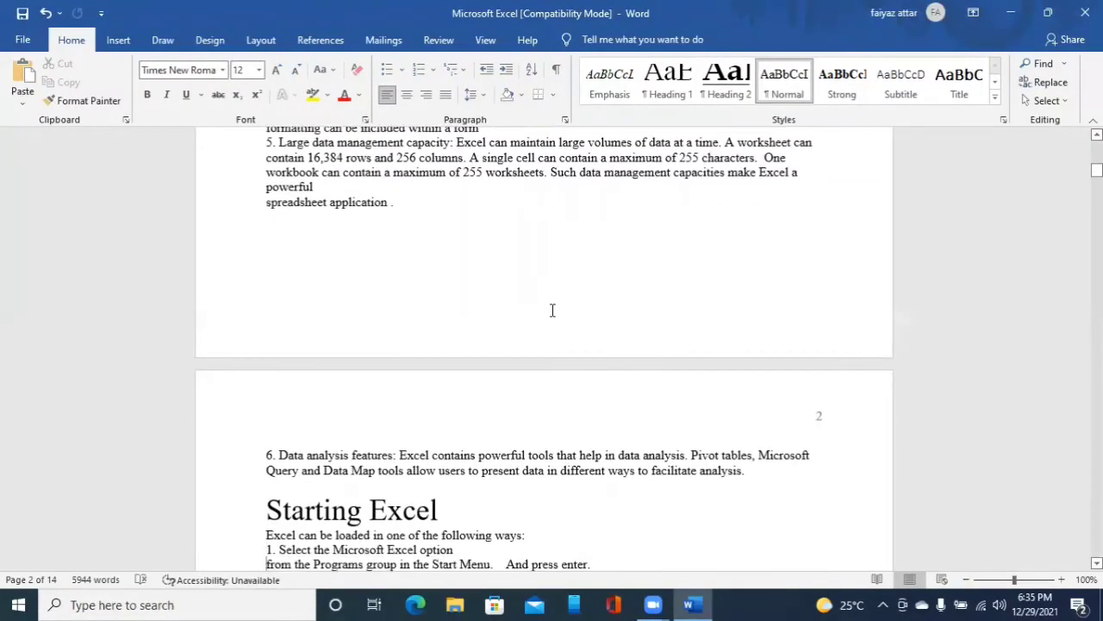
scroll(552, 310, "down", 3)
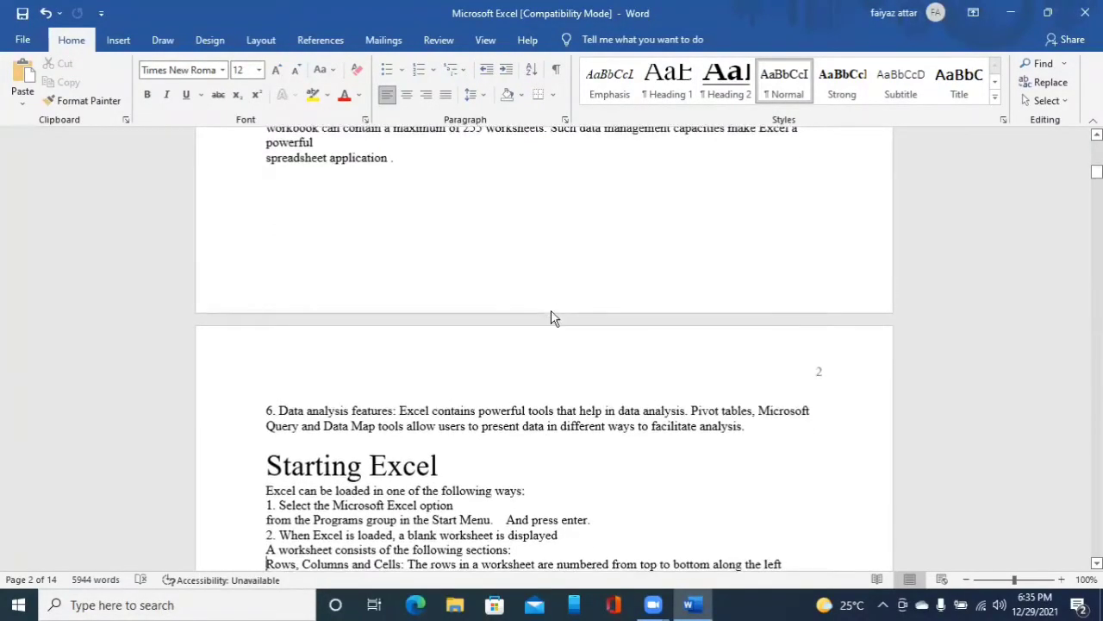
scroll(554, 319, "down", 3)
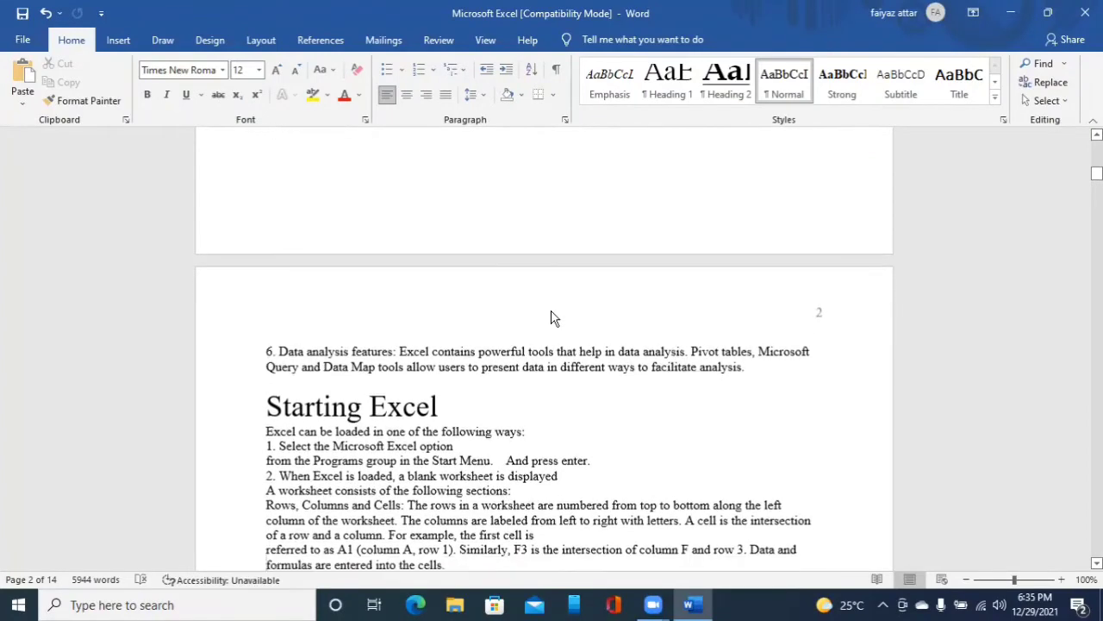
scroll(553, 311, "down", 3)
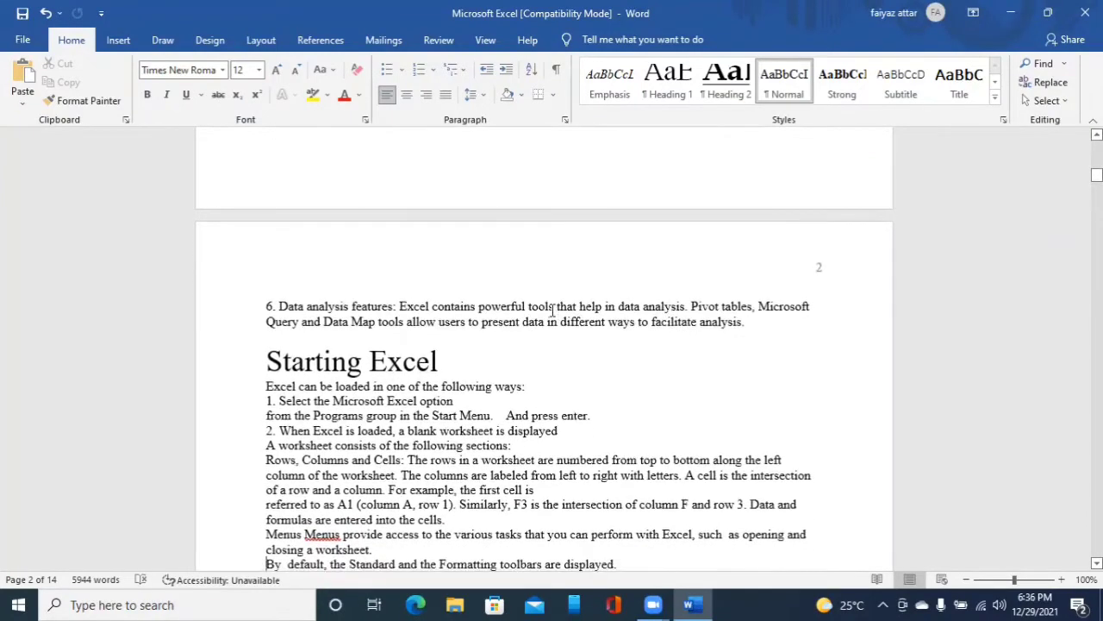
scroll(553, 311, "down", 3)
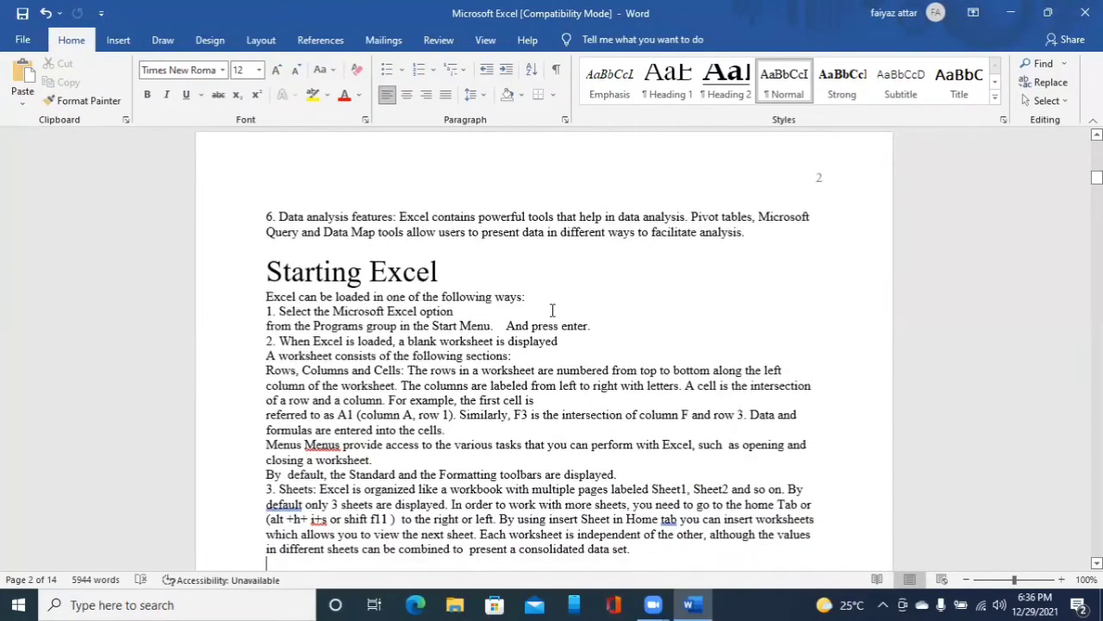
scroll(553, 310, "down", 1)
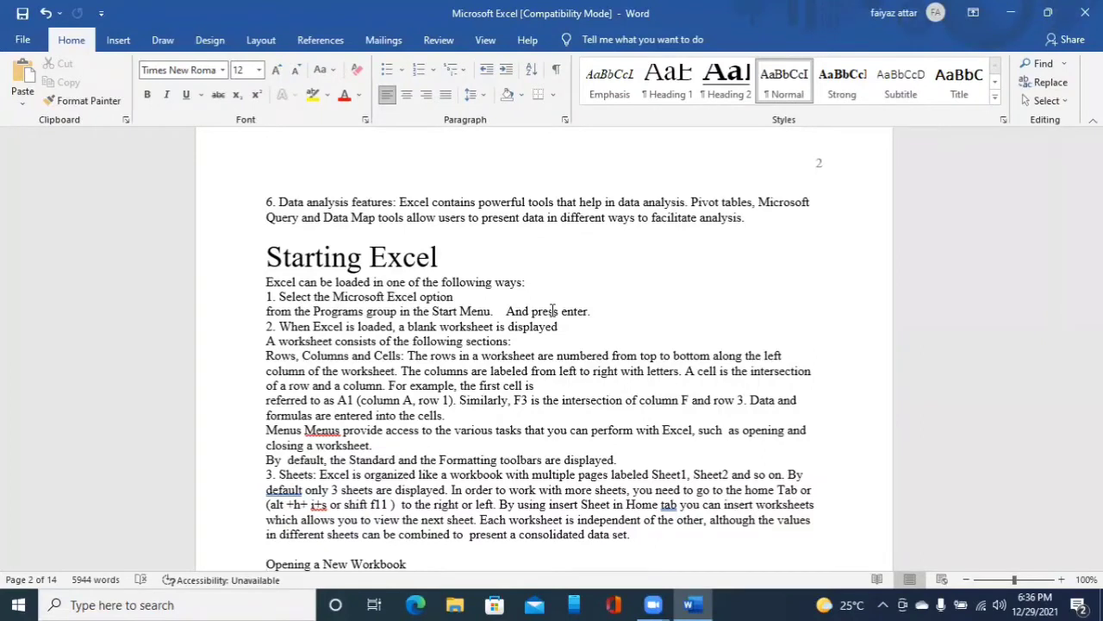
key("ctrl+alt+1")
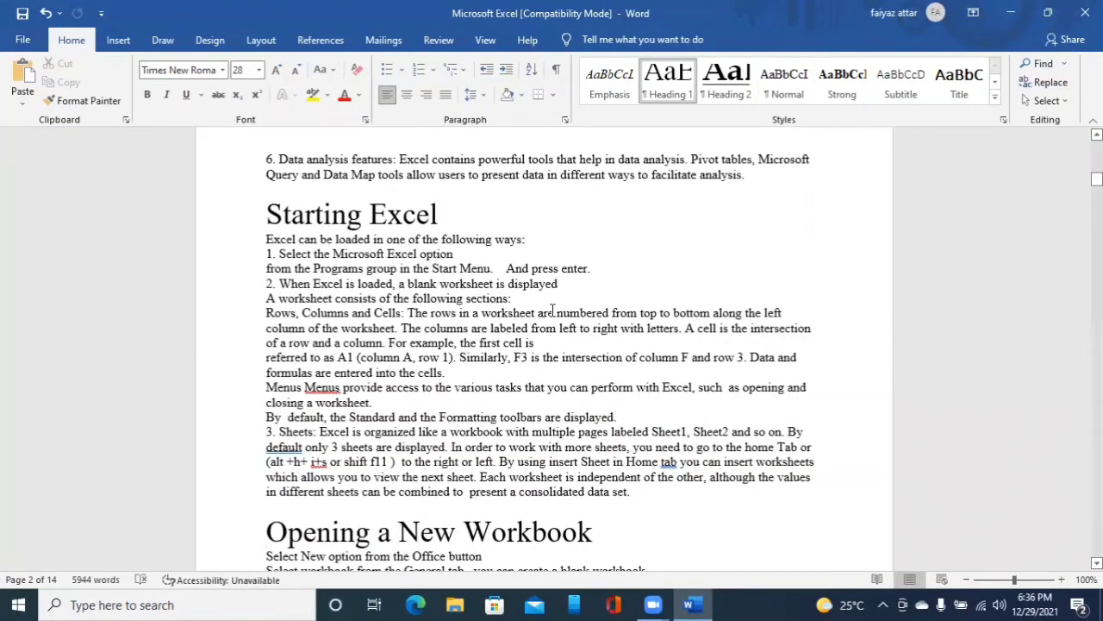
key("Down")
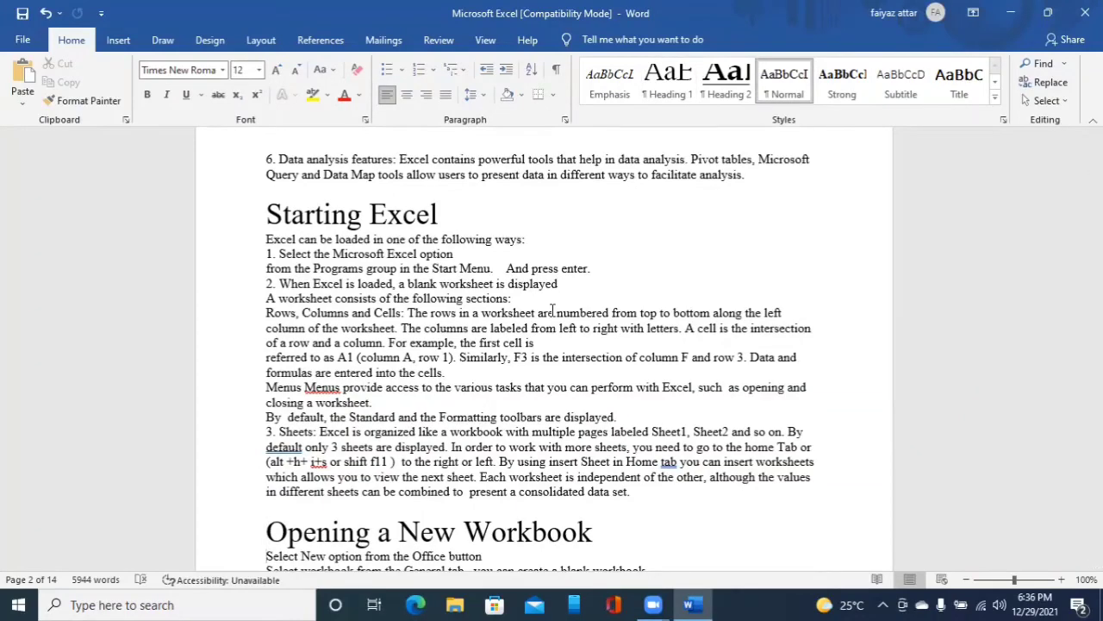
- Apply Heading 1 to the line "Working with a Spreadsheet" below the sample workbook instructions
key("Down")
key("Down")
key("Down")
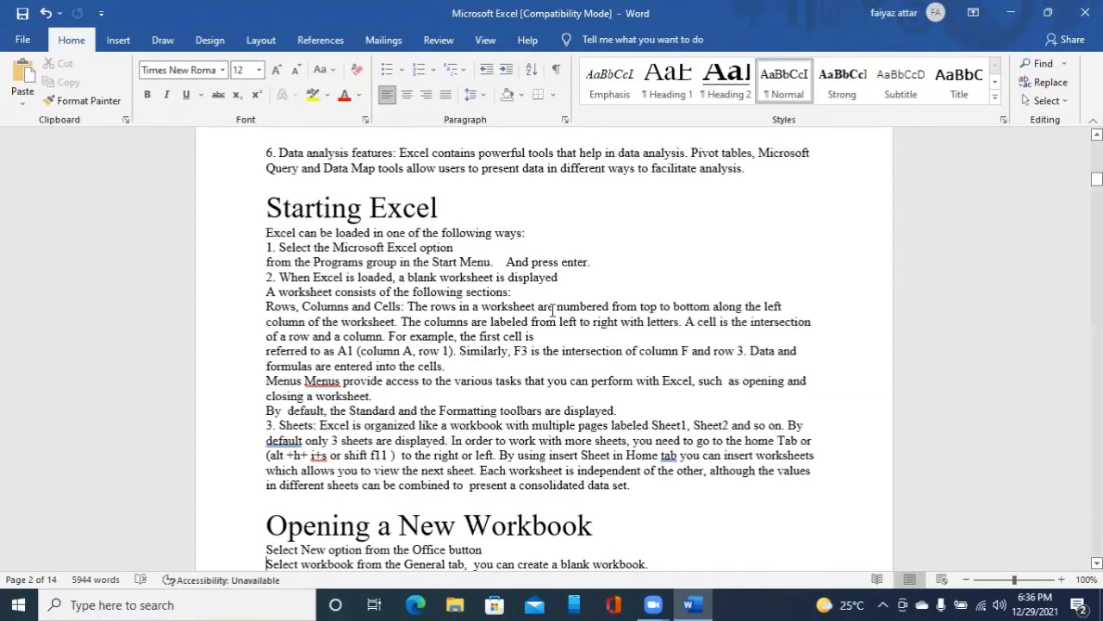
key("Down")
key("Down")
key("Down")
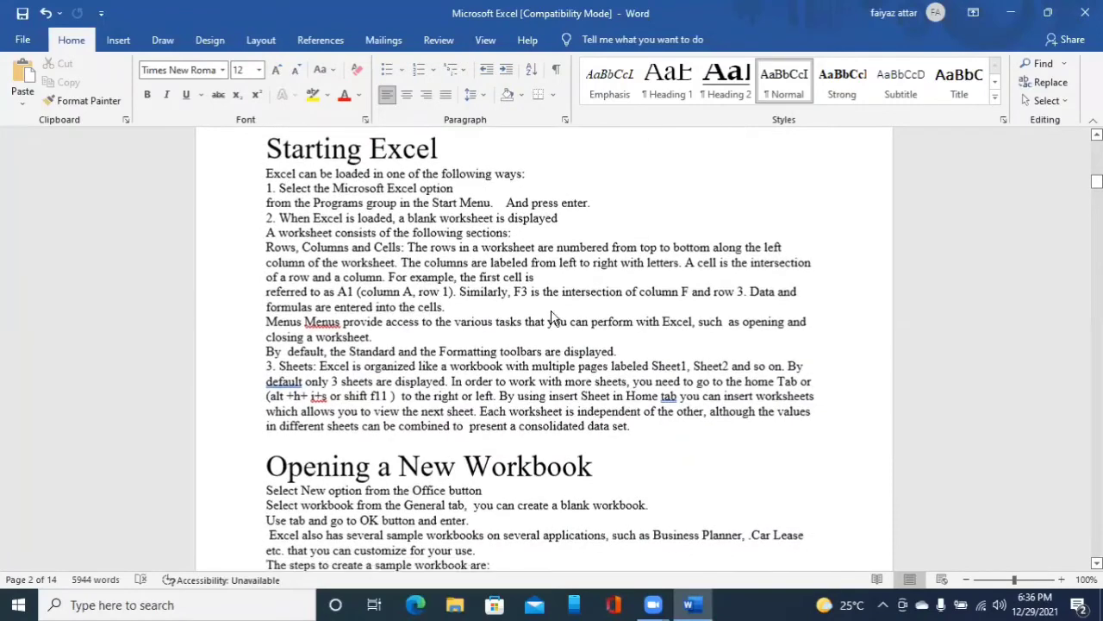
key("Down")
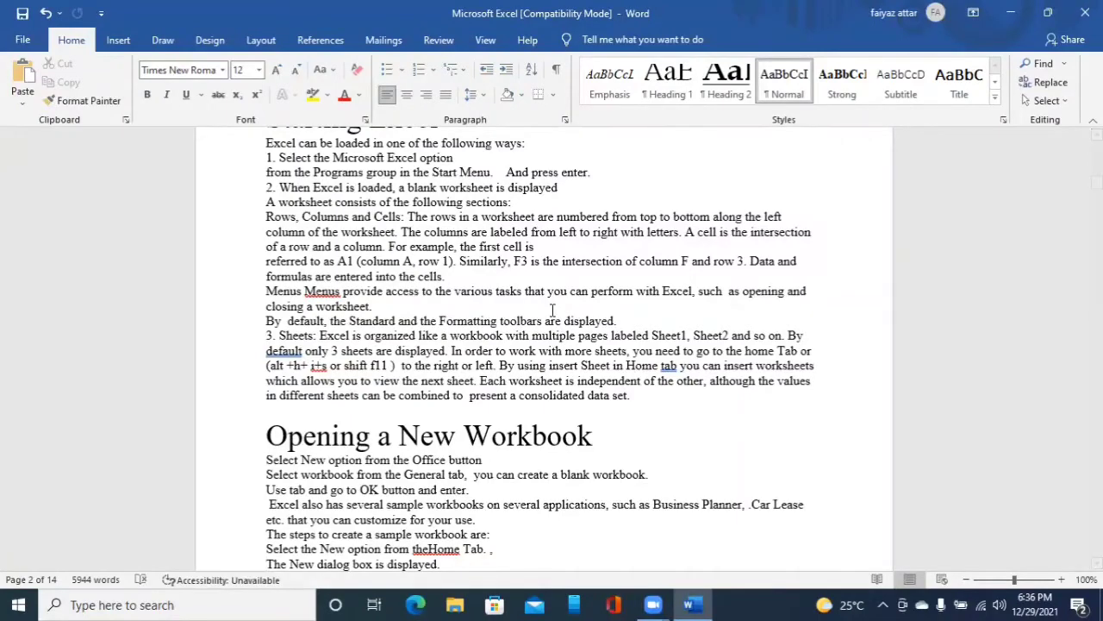
key("Down")
key("Down")
key("Down")
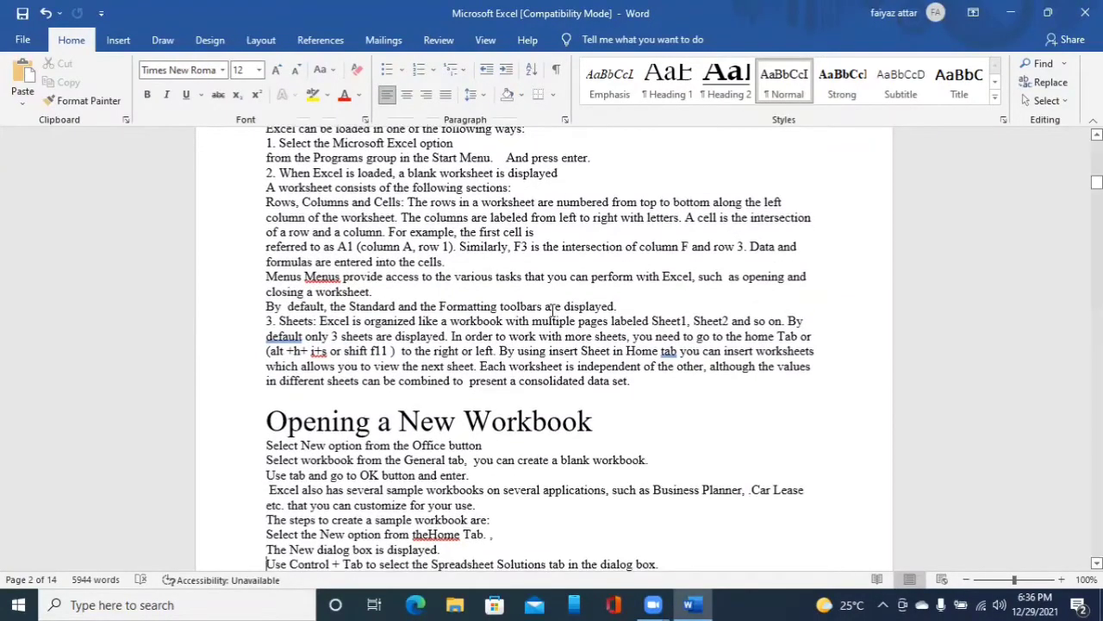
key("Down")
key("Down")
key("Down")
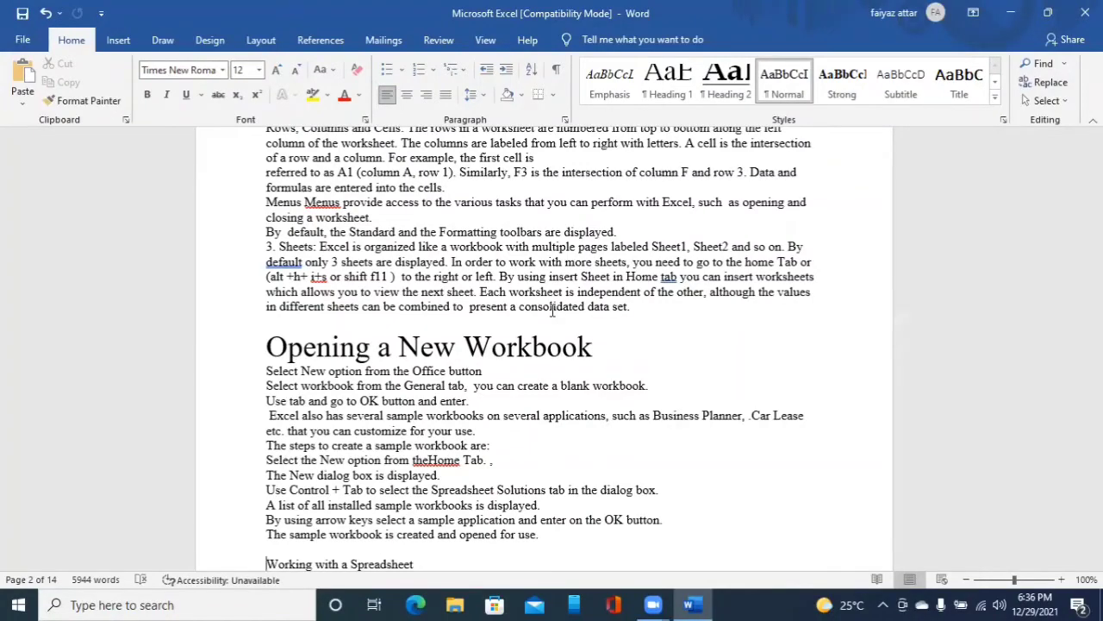
key("ctrl+alt+1")
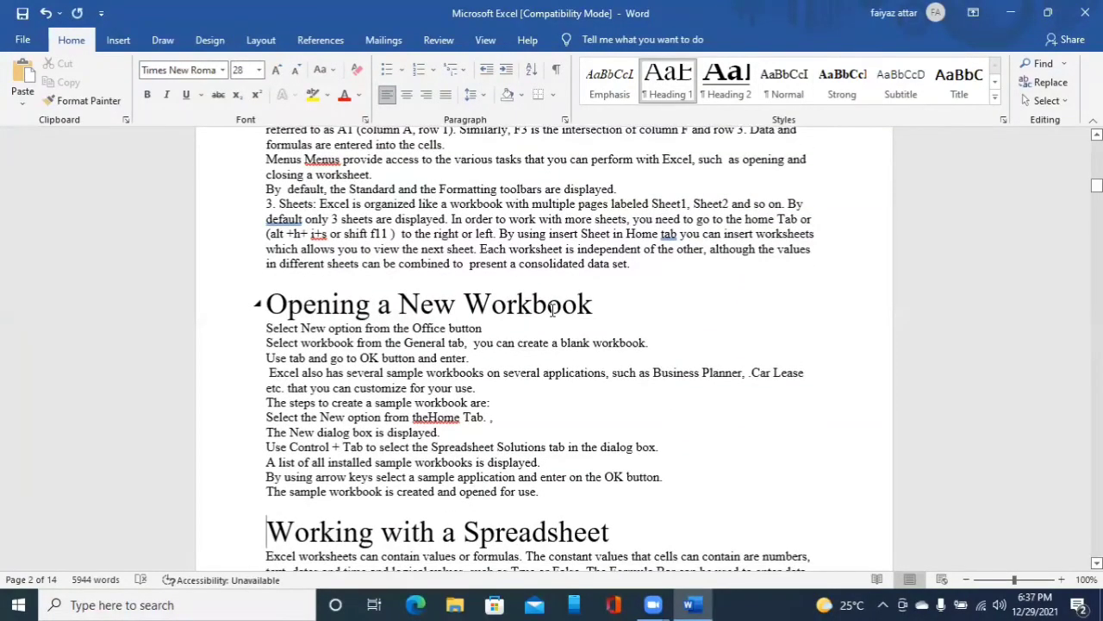
- Apply Heading 1 to the line "Entering Numbers" at the start of page 3
key("Down")
key("Down")
key("Down")
key("Down")
key("Down")
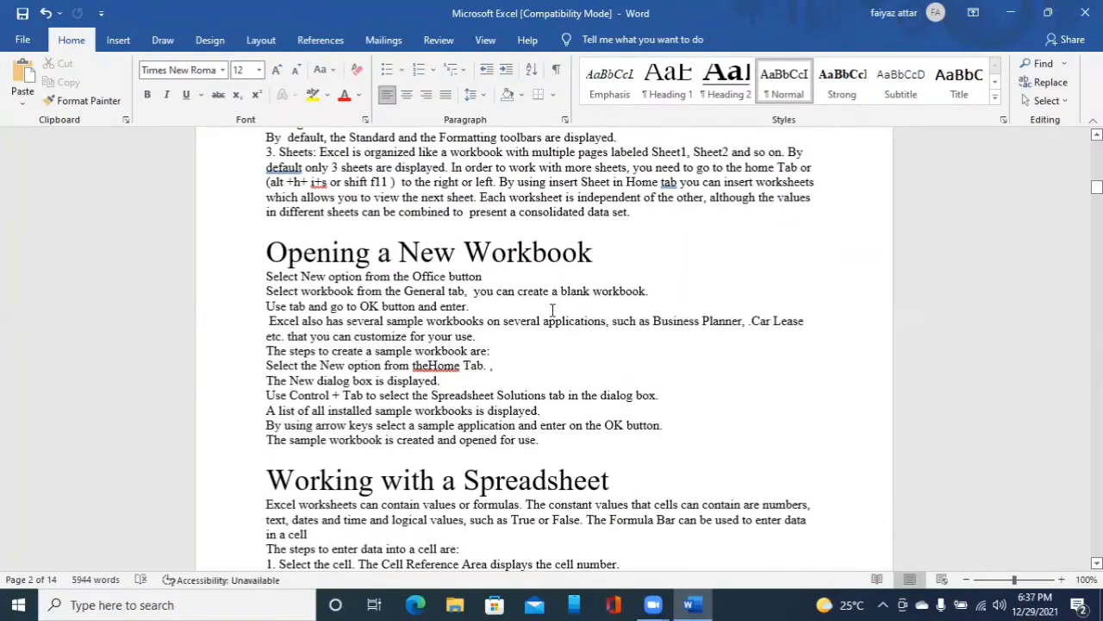
key("Down")
key("Down")
key("Down")
key("Down")
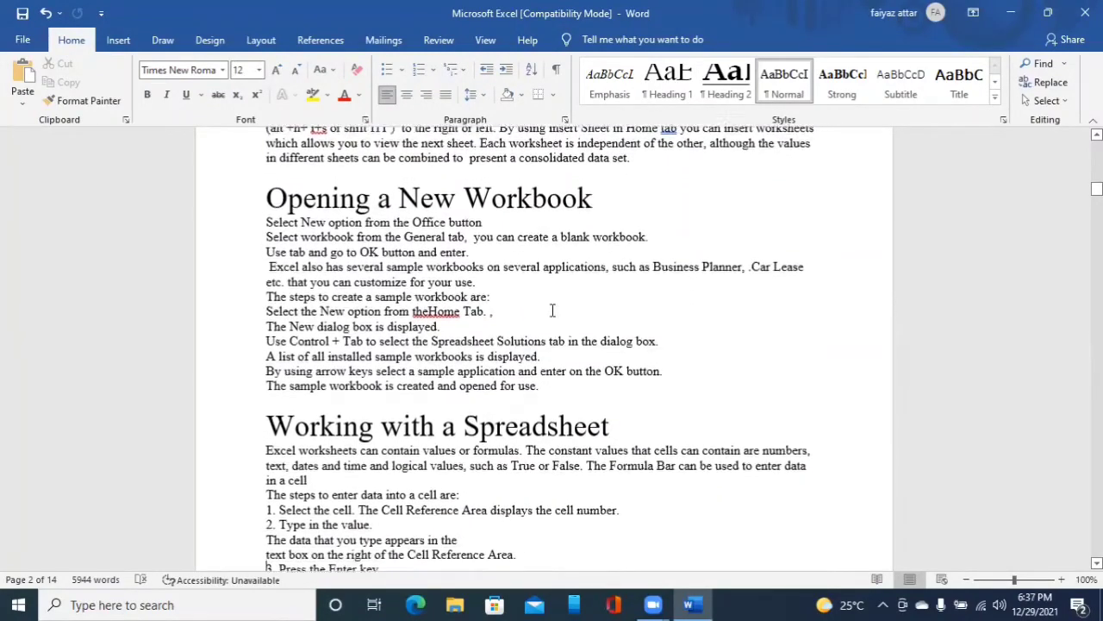
key("Down")
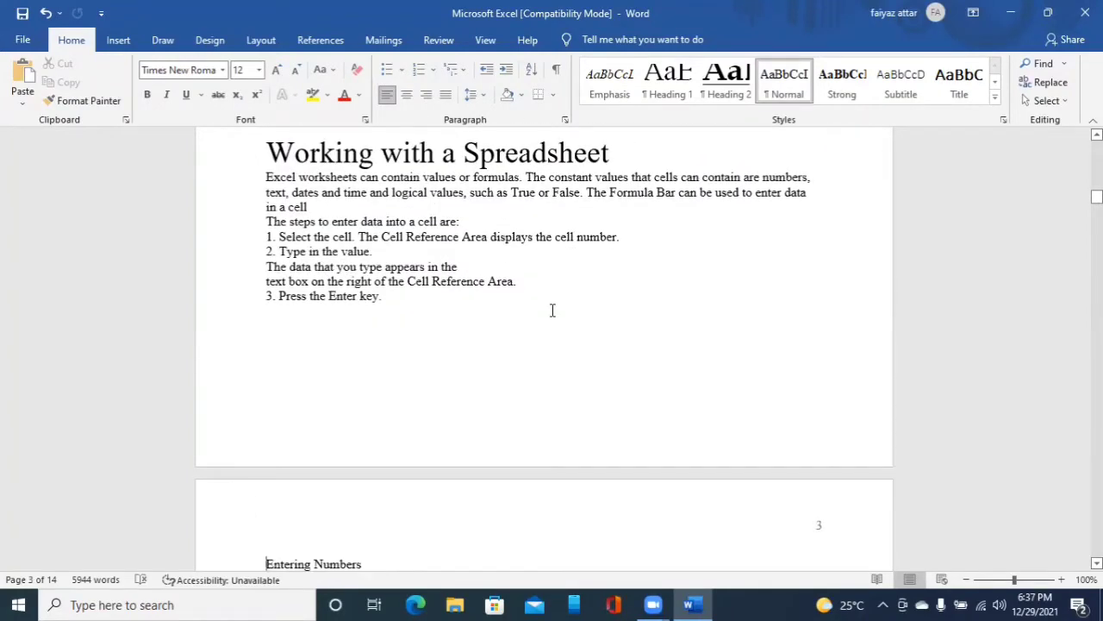
key("Down")
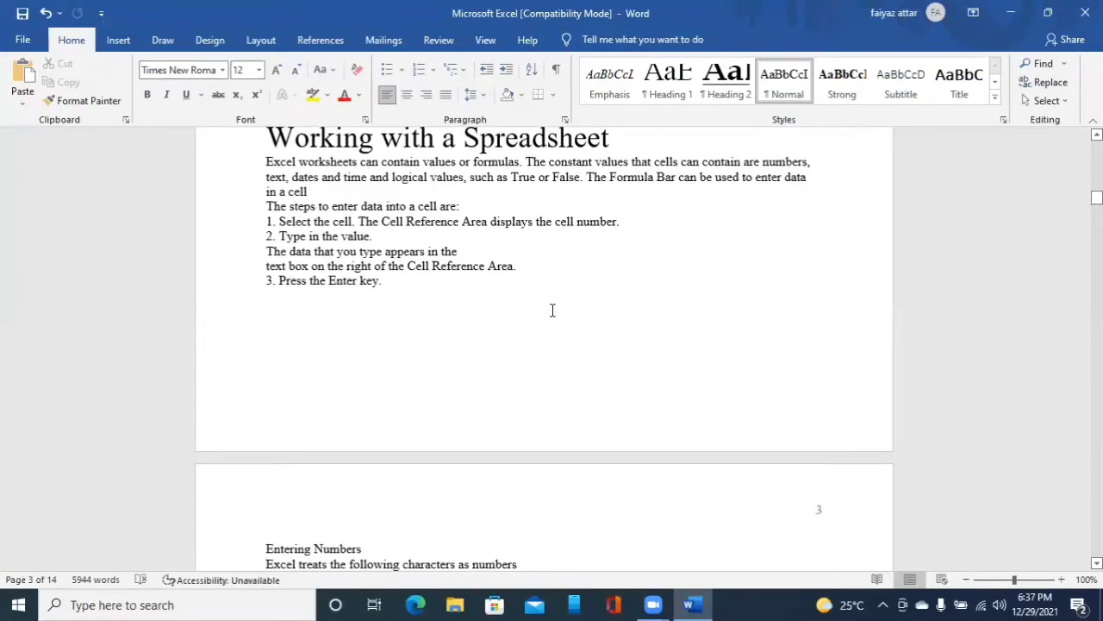
key("Up")
key("Up")
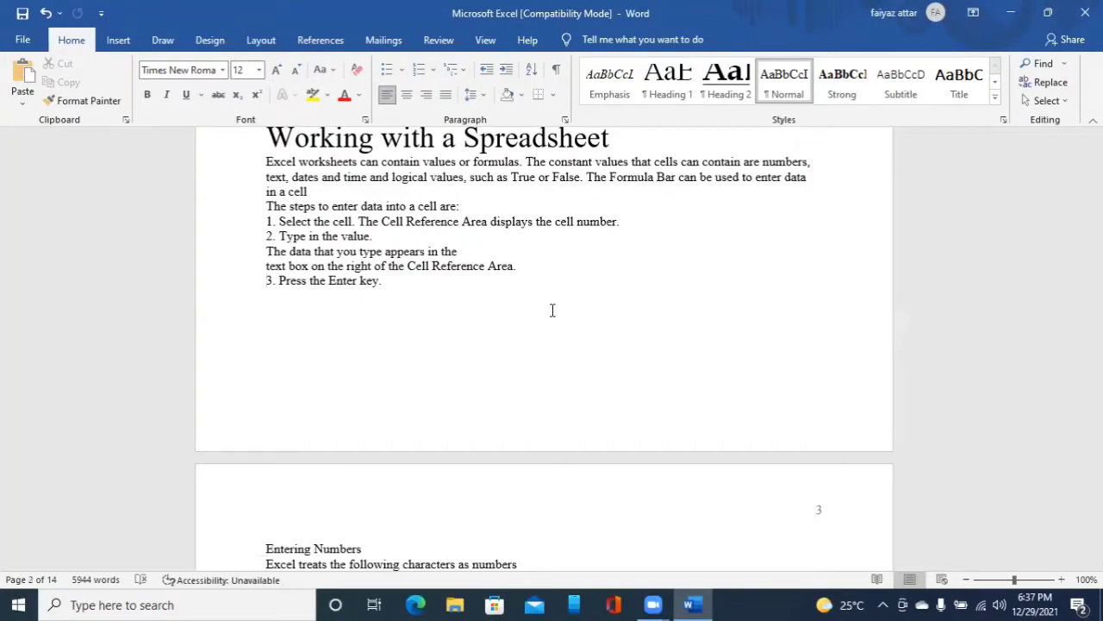
key("Down")
key("Down")
key("ctrl+alt+1")
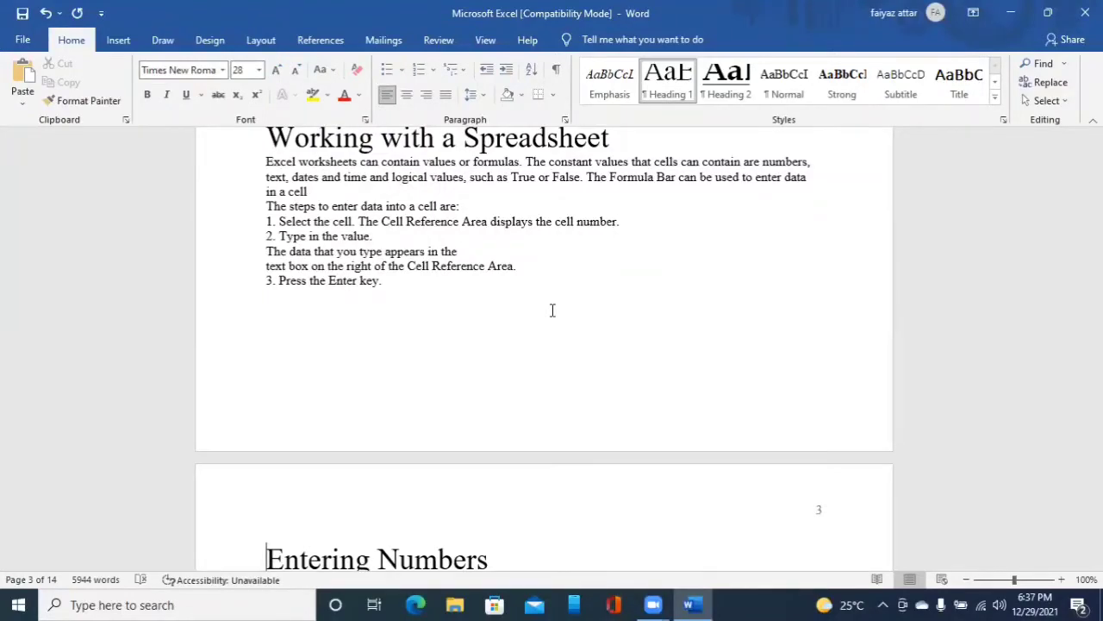
- Apply Heading 1 to the line "Entering Text" on page 3 and move to the paragraph below it
key("Down")
key("Down")
key("Down")
key("Down")
key("Down")
key("Down")
key("Down")
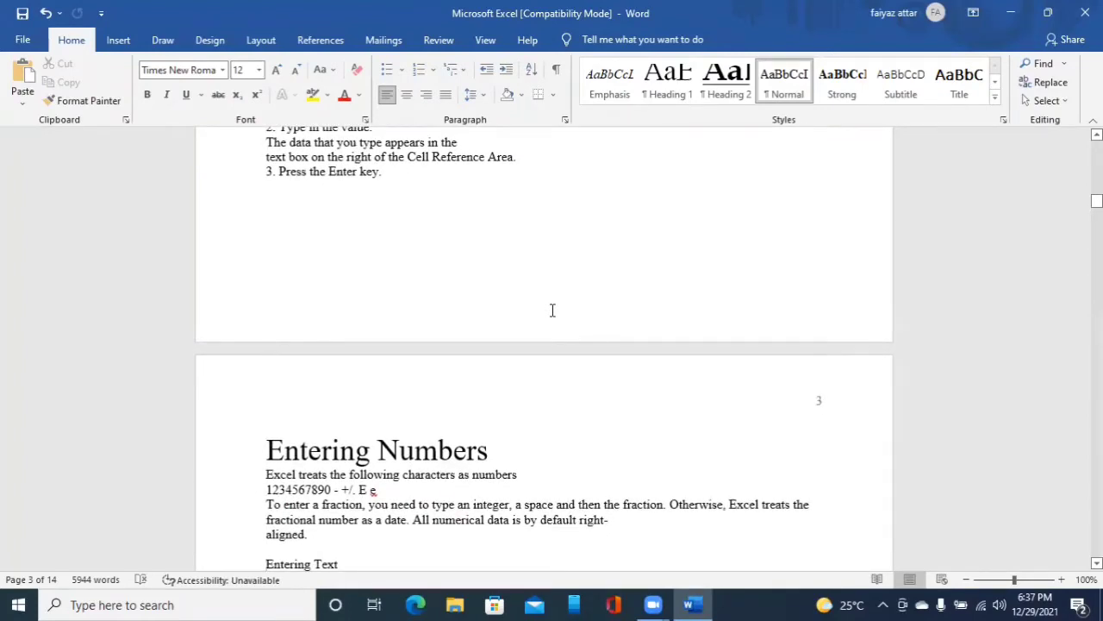
key("ctrl+alt+1")
key("Down")
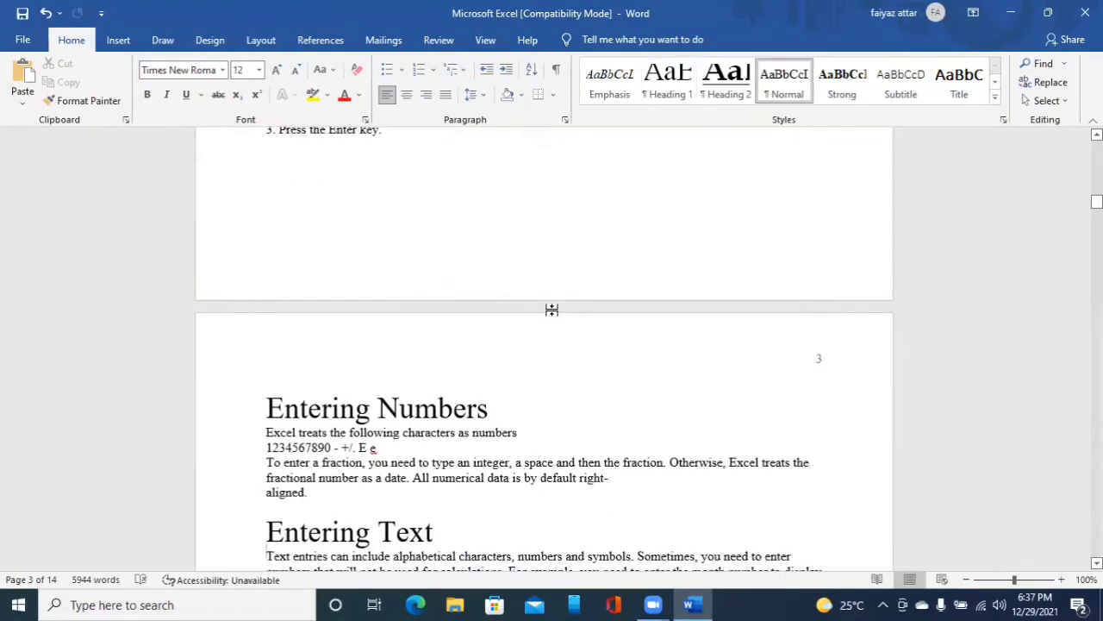
- Apply Heading 1 to the line "Entering Dates and Time" below the Entering Text section
key("Down")
key("Down")
key("Down")
key("Down")
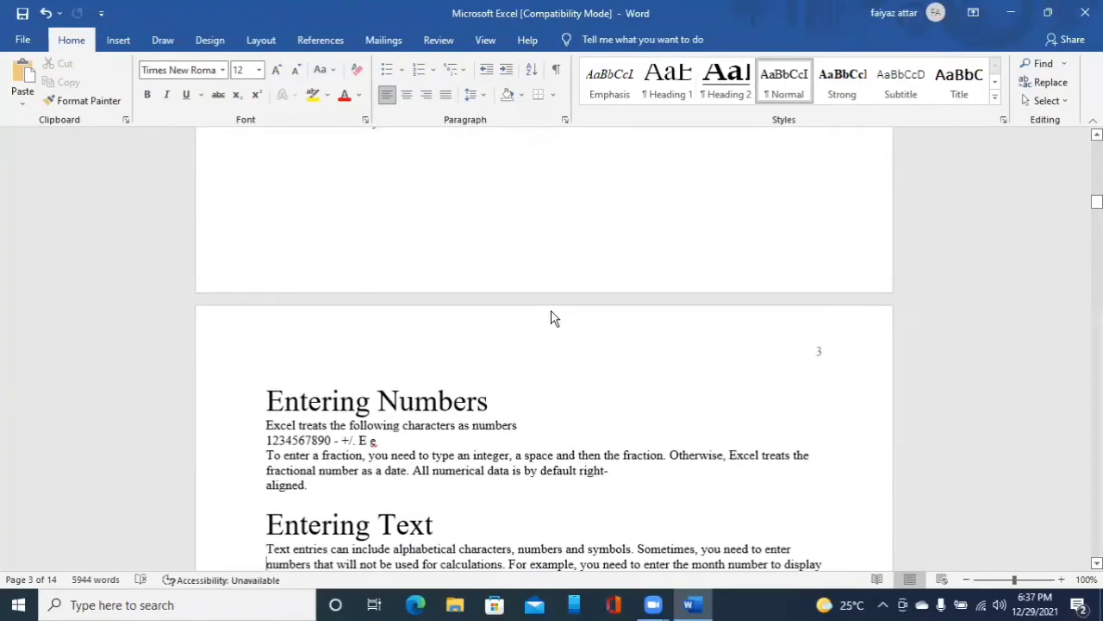
key("Down")
key("Down")
key("Down")
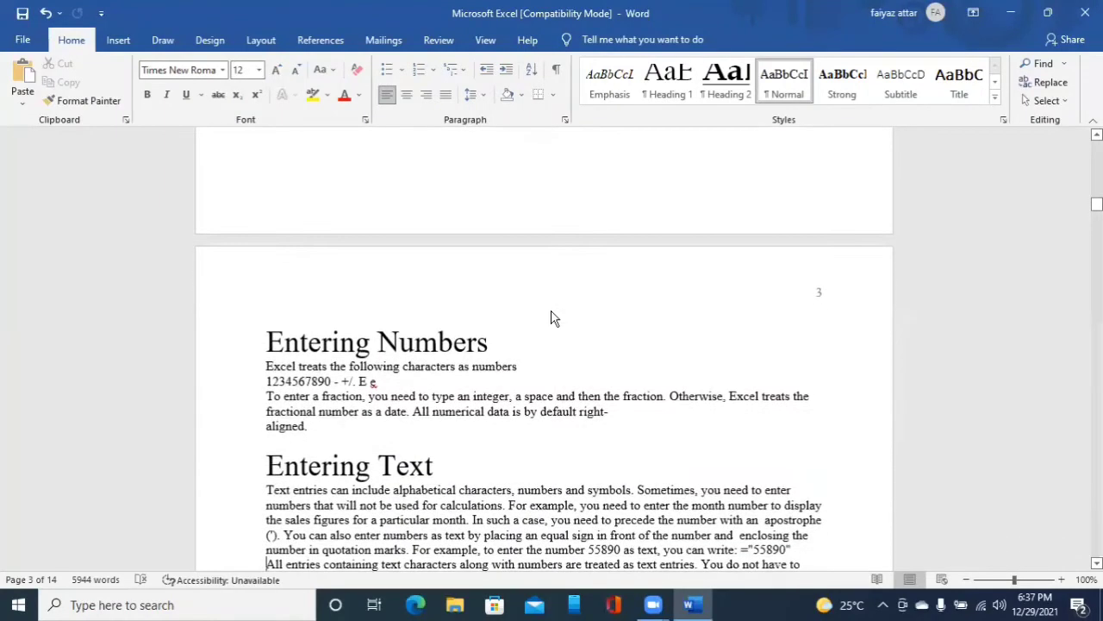
key("Down")
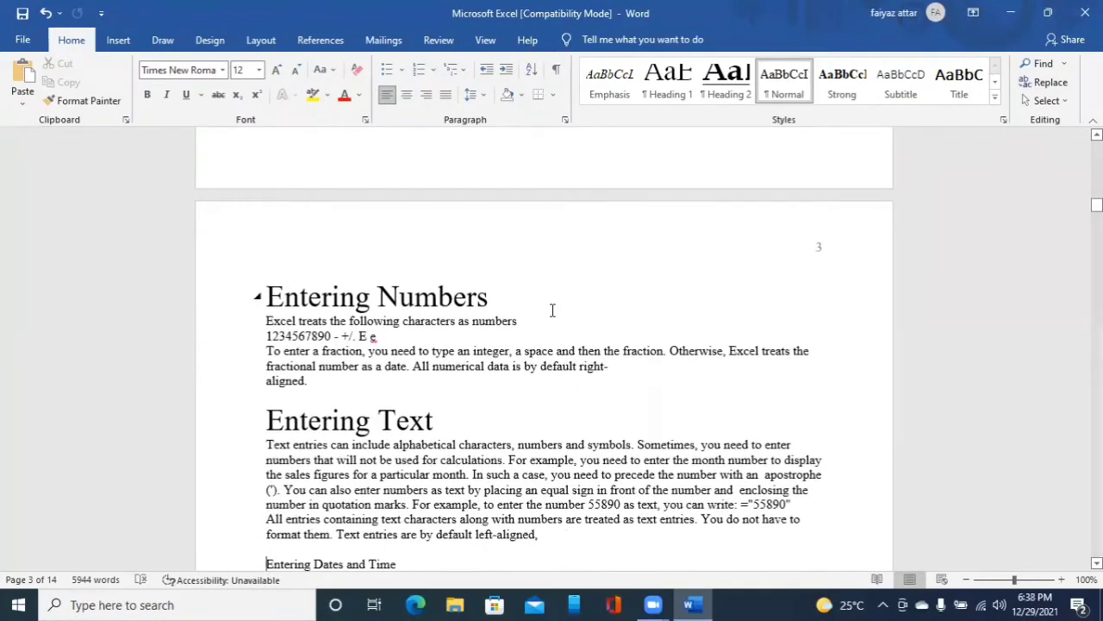
key("Down")
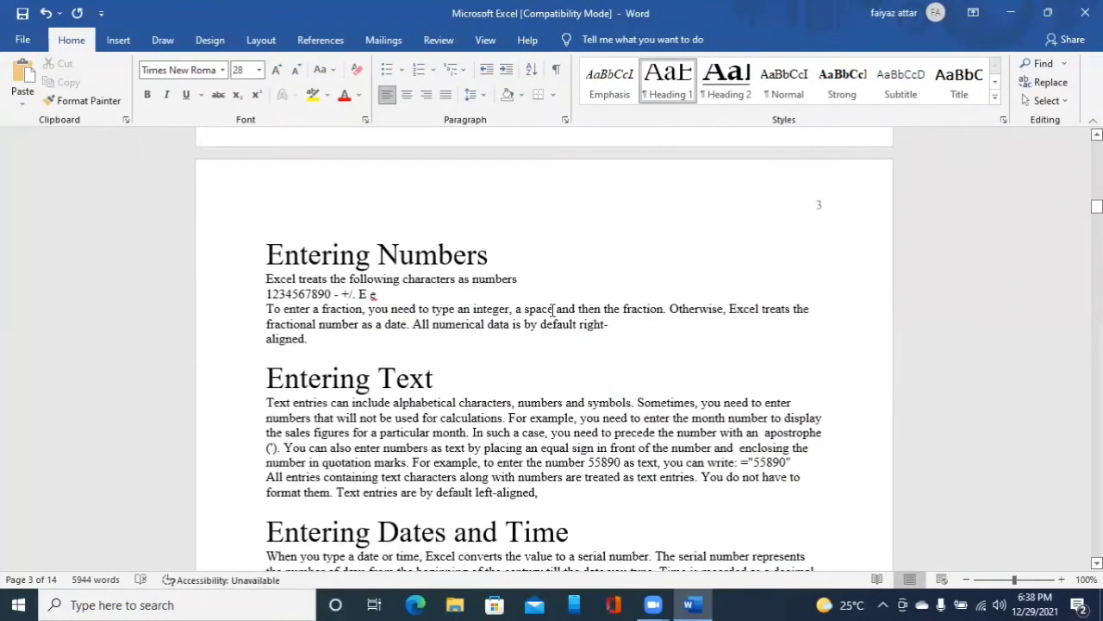
- Apply Heading 1 to the line "Entering Formulas" below the date format instructions
key("Down")
key("Down")
key("Down")
key("Down")
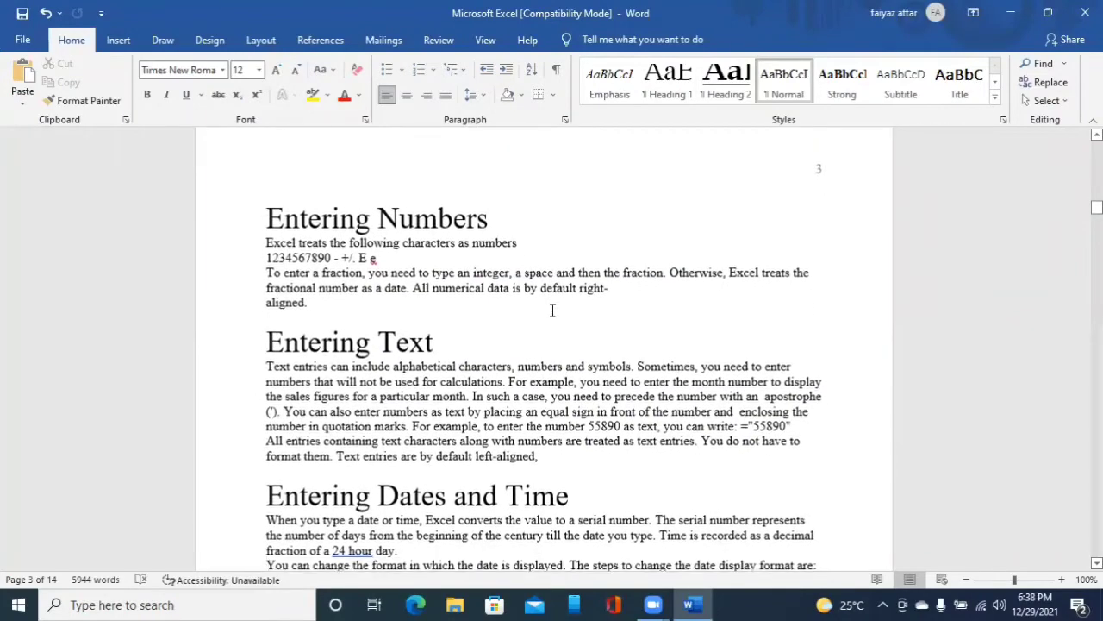
key("Down")
key("Down")
key("Down")
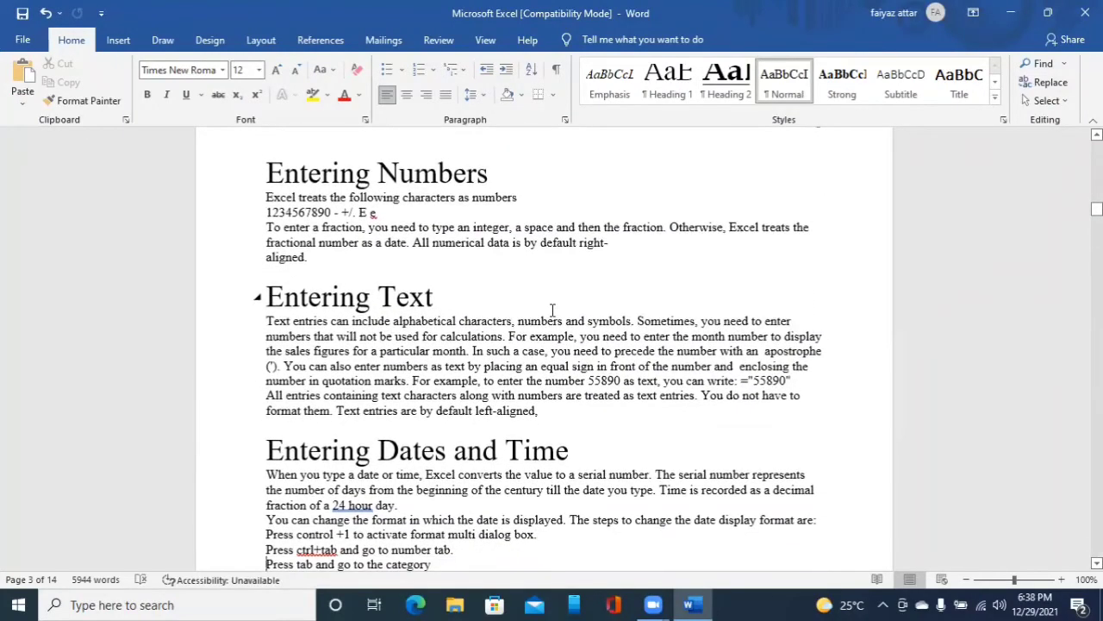
key("Down")
key("Down")
key("Down")
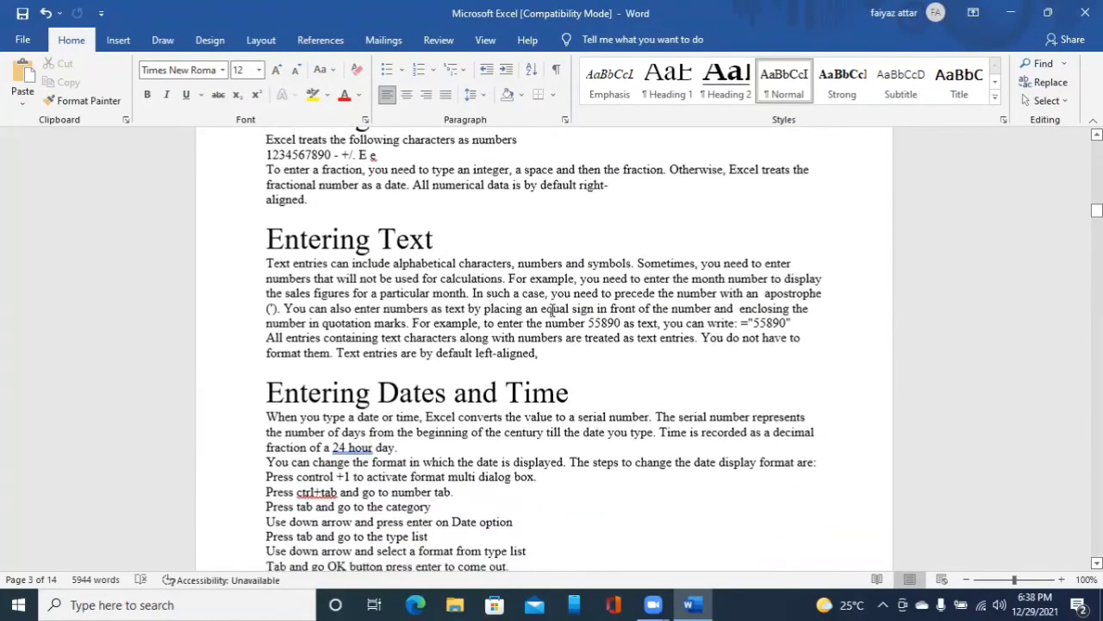
key("Down")
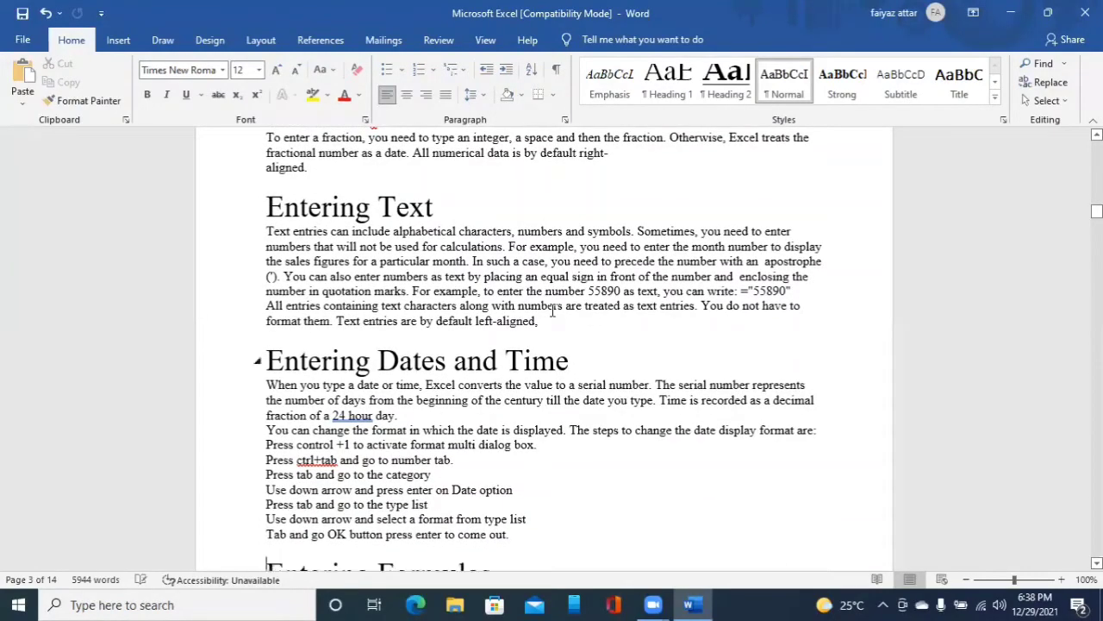
- Apply Heading 1 to the line "AutoComplete" below the Entering Formulas section, checking it against the line above
key("Down")
key("Down")
key("Down")
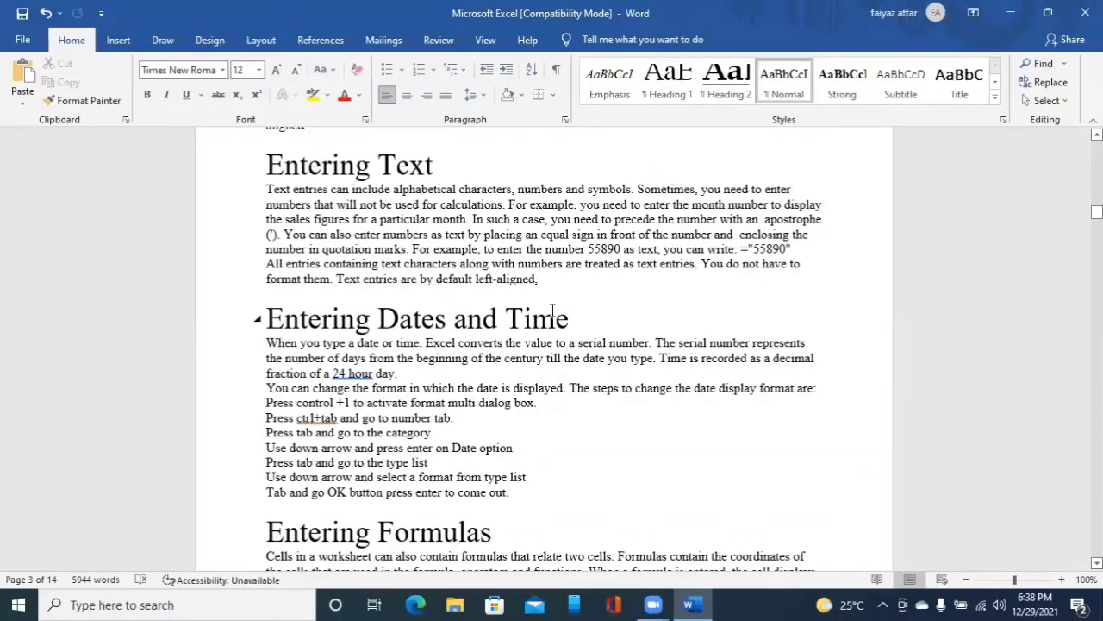
key("Down")
key("Down")
key("Down")
key("Down")
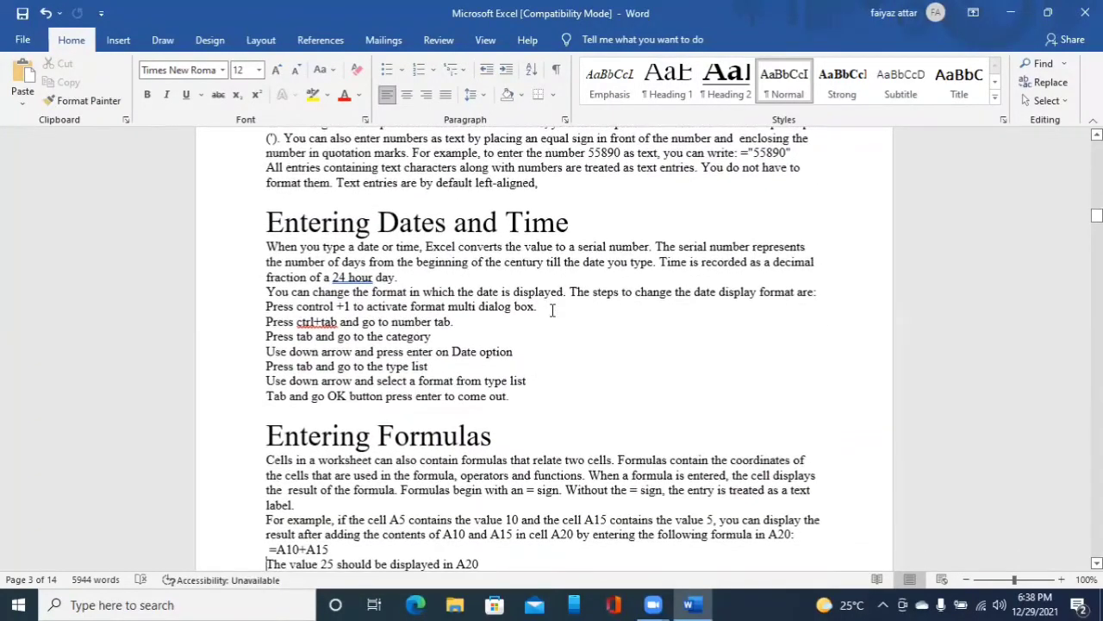
key("Down")
key("Down")
key("Down")
key("Down")
key("Down")
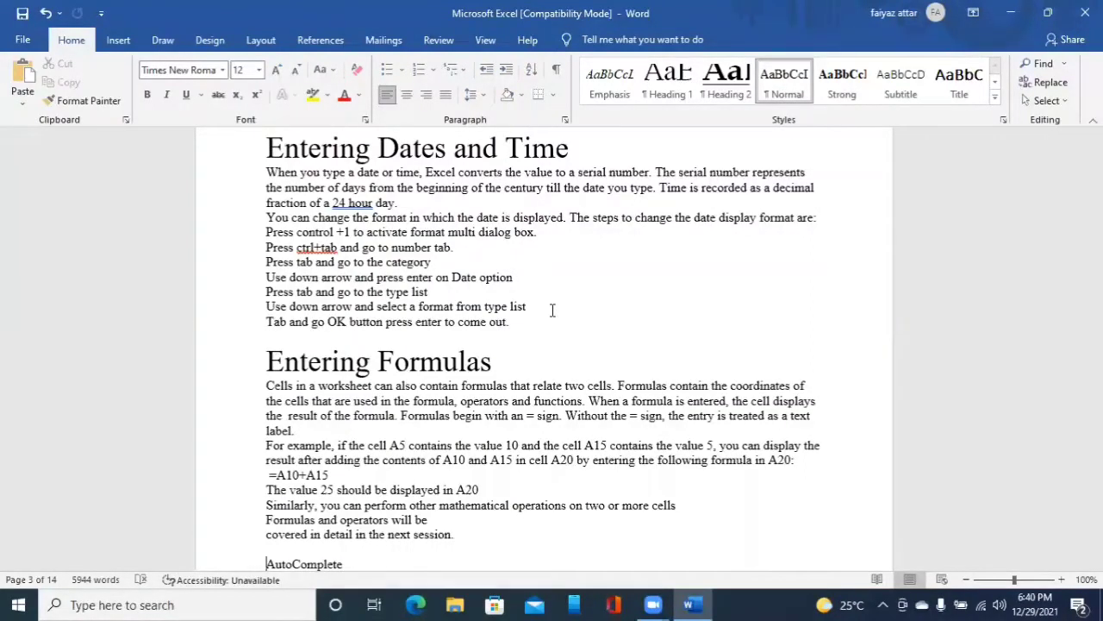
key("Up")
key("Down")
key("Up")
key("Down")
key("ctrl+alt+1")
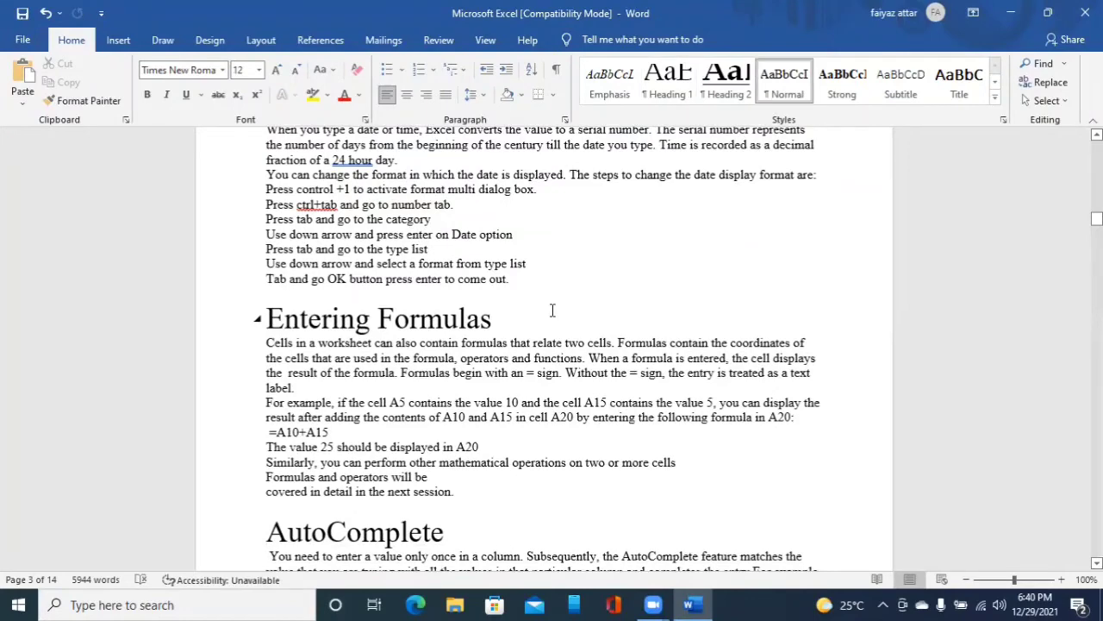
- Read line by line from the AutoComplete paragraph through the fill series, navigation and editing instructions on page 4, looking for section titles
key("Down")
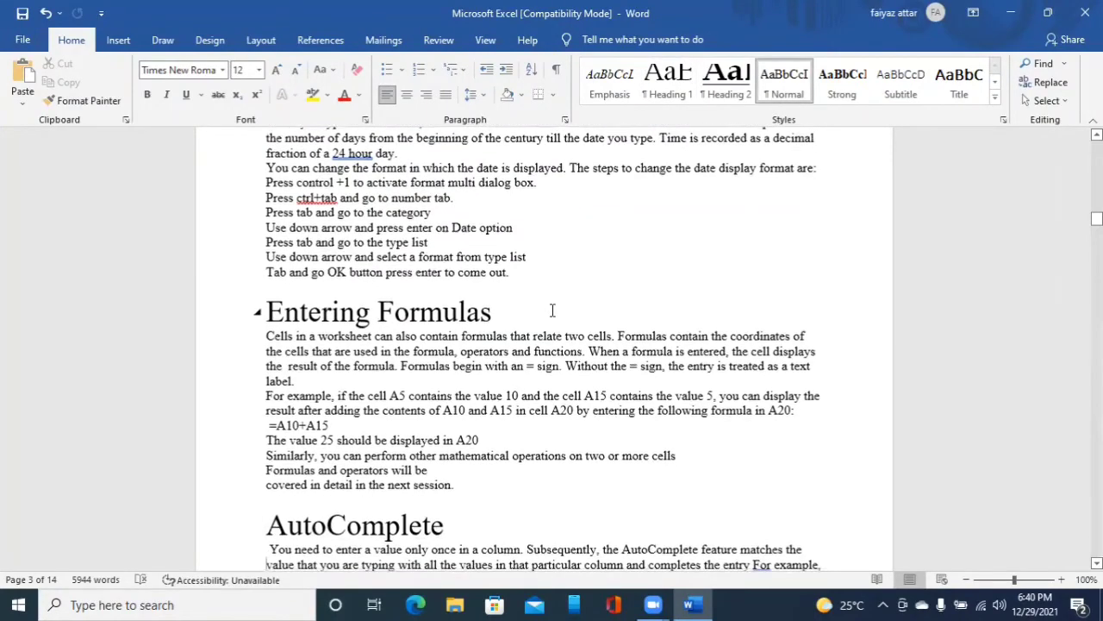
key("Down")
key("Down")
key("Down")
key("Down")
key("Down")
key("Down")
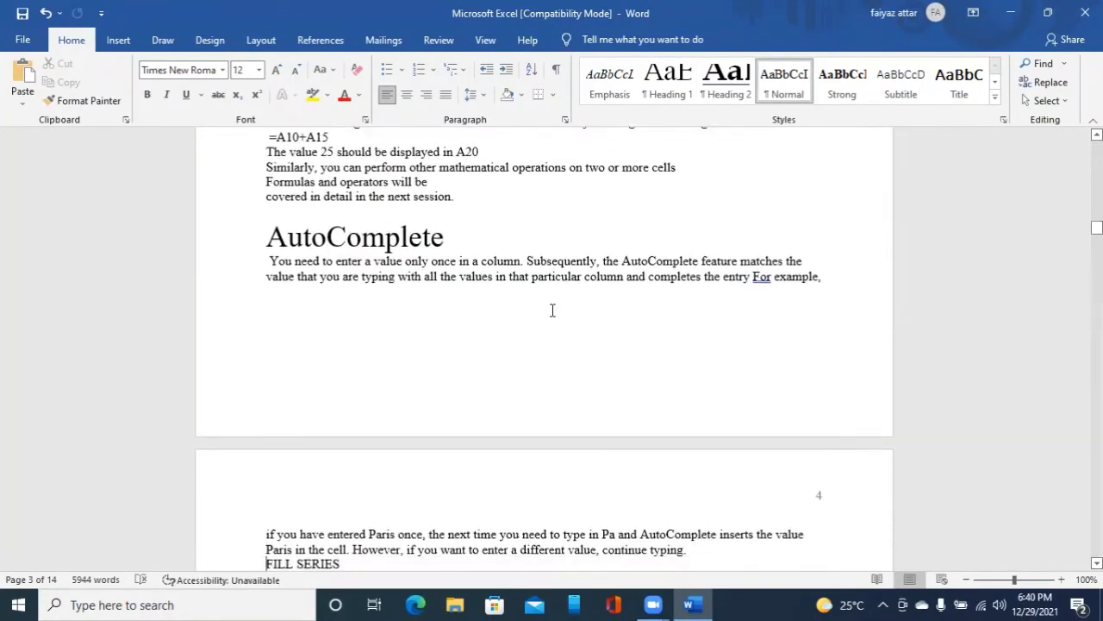
key("Down")
key("Down")
key("Down")
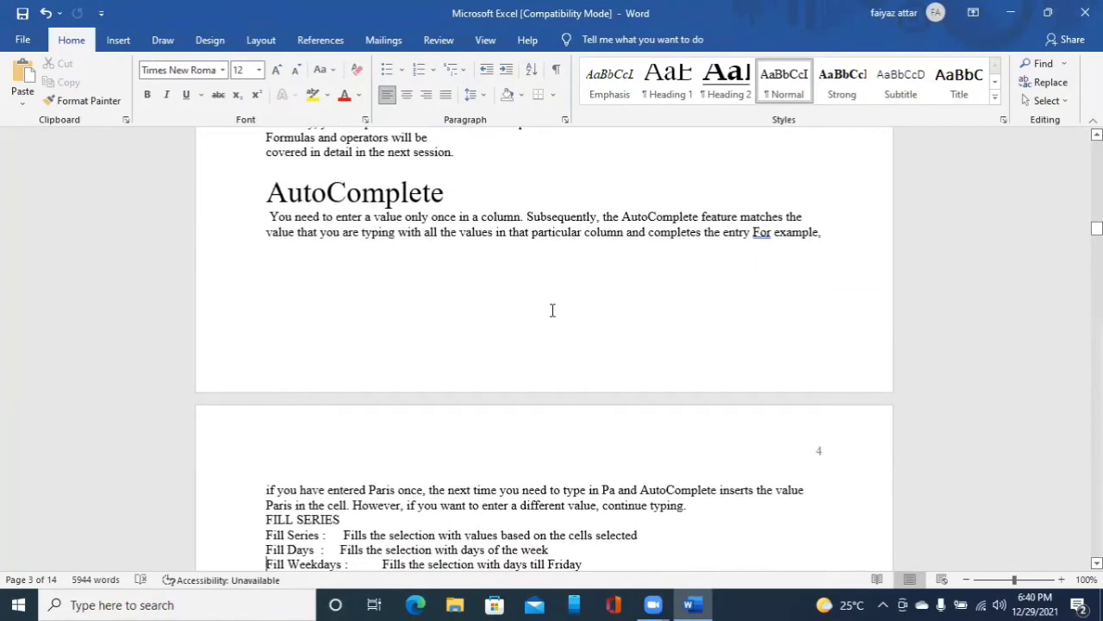
key("Down")
key("Down")
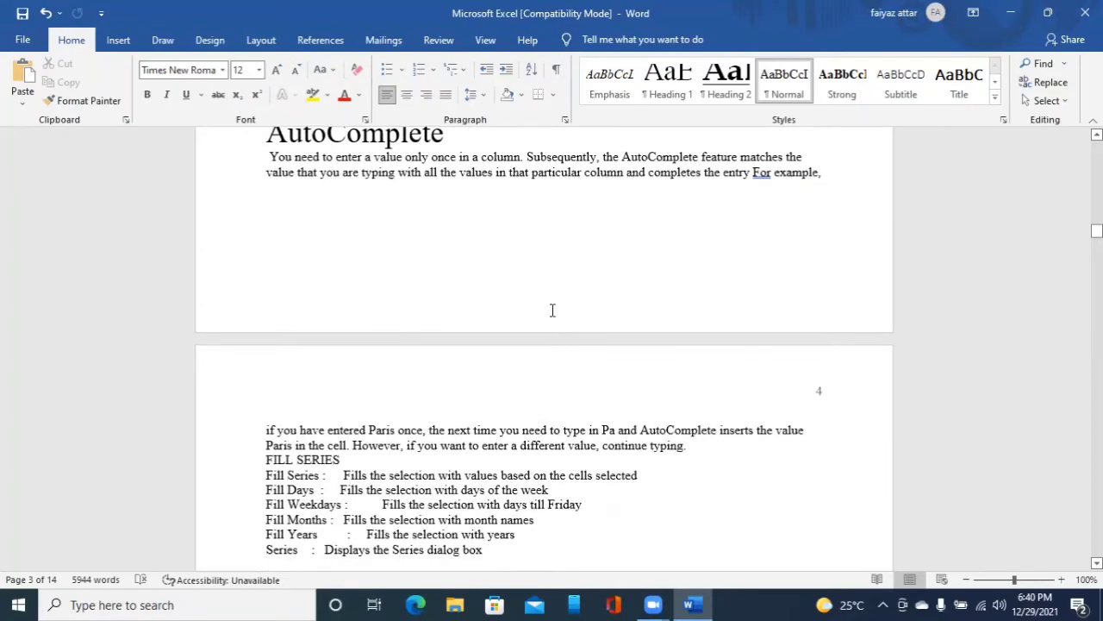
key("Down")
key("Down")
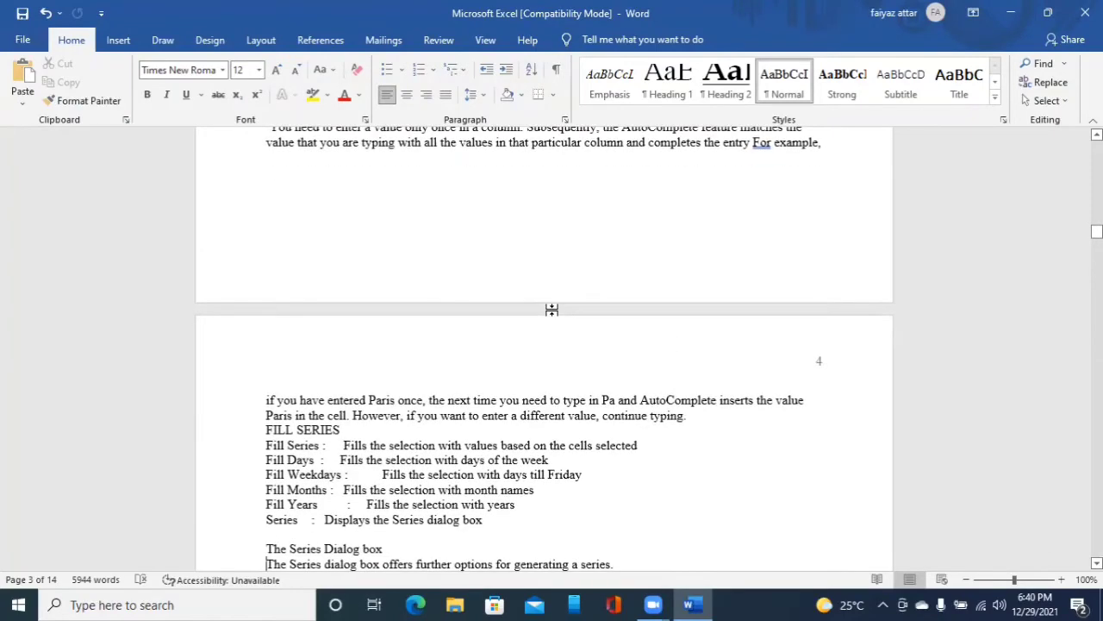
key("Down")
key("Down")
key("Down")
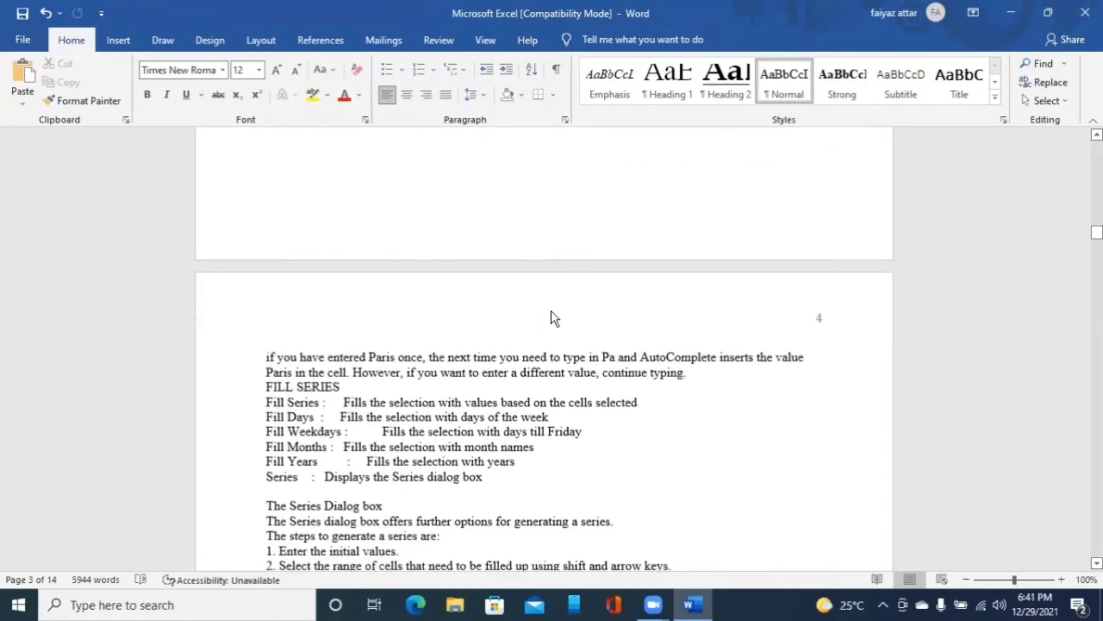
key("Down")
key("Down")
key("Down")
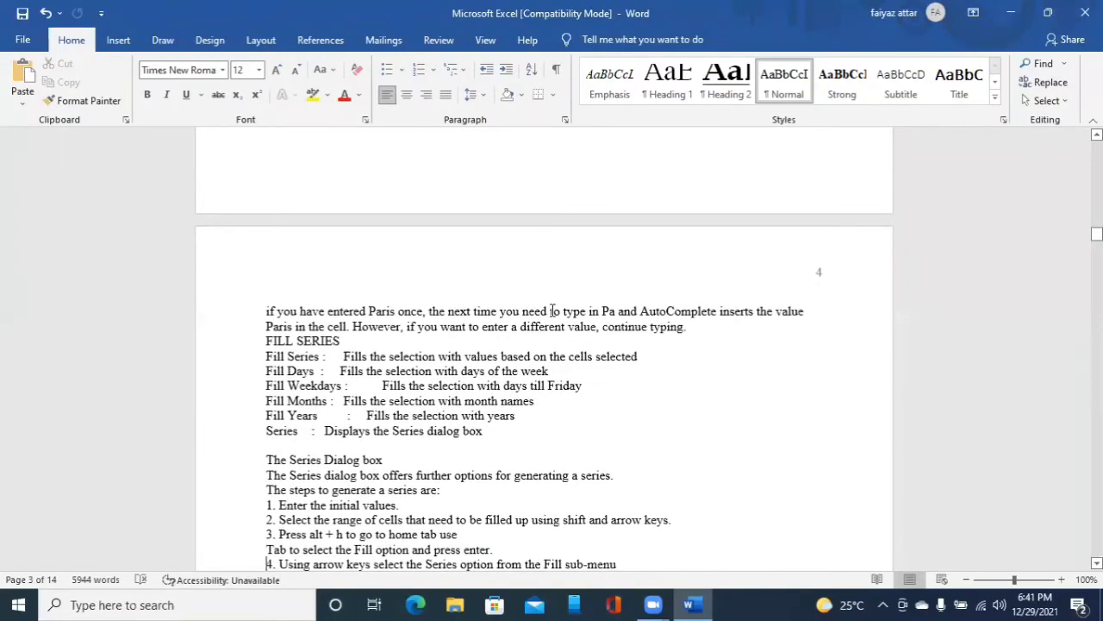
key("Down")
key("Down")
key("Down")
key("Down")
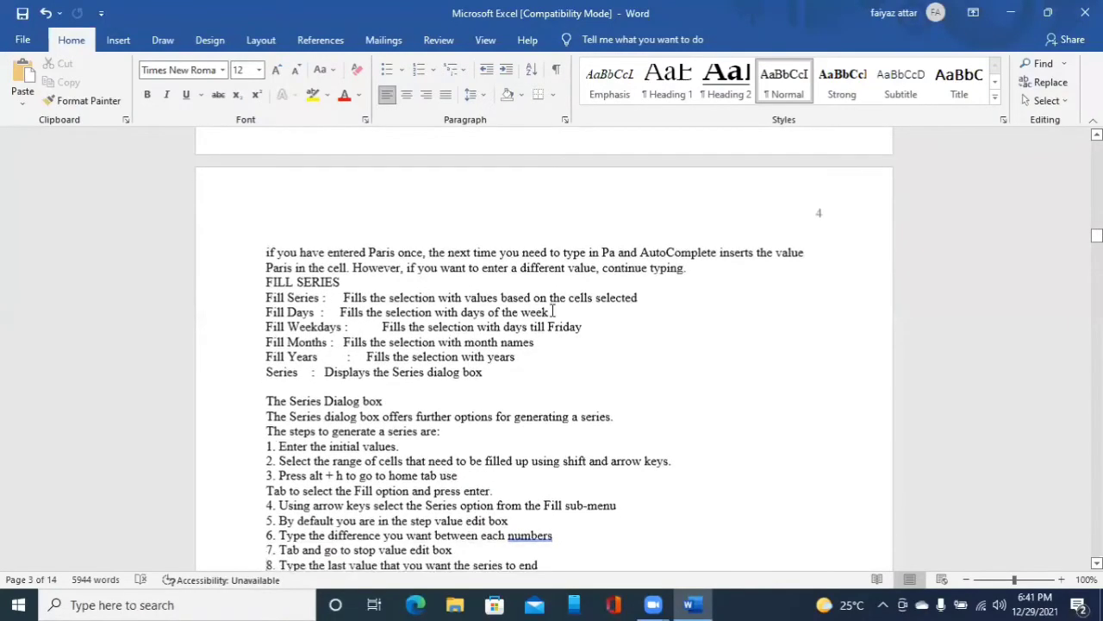
key("Down")
key("Down")
key("Down")
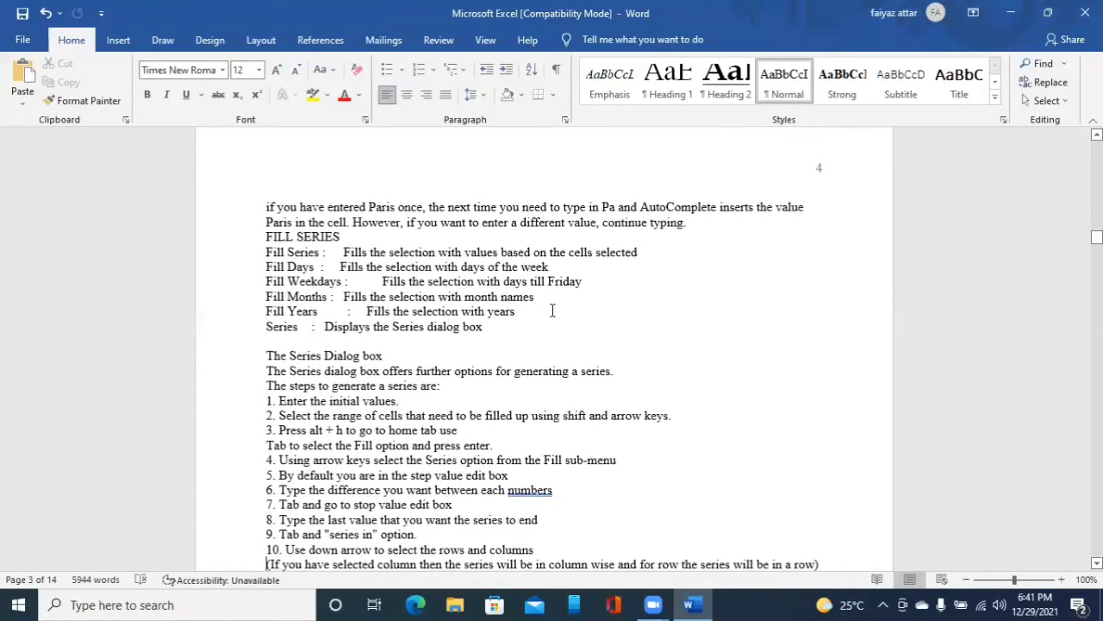
key("Down")
key("Down")
key("Down")
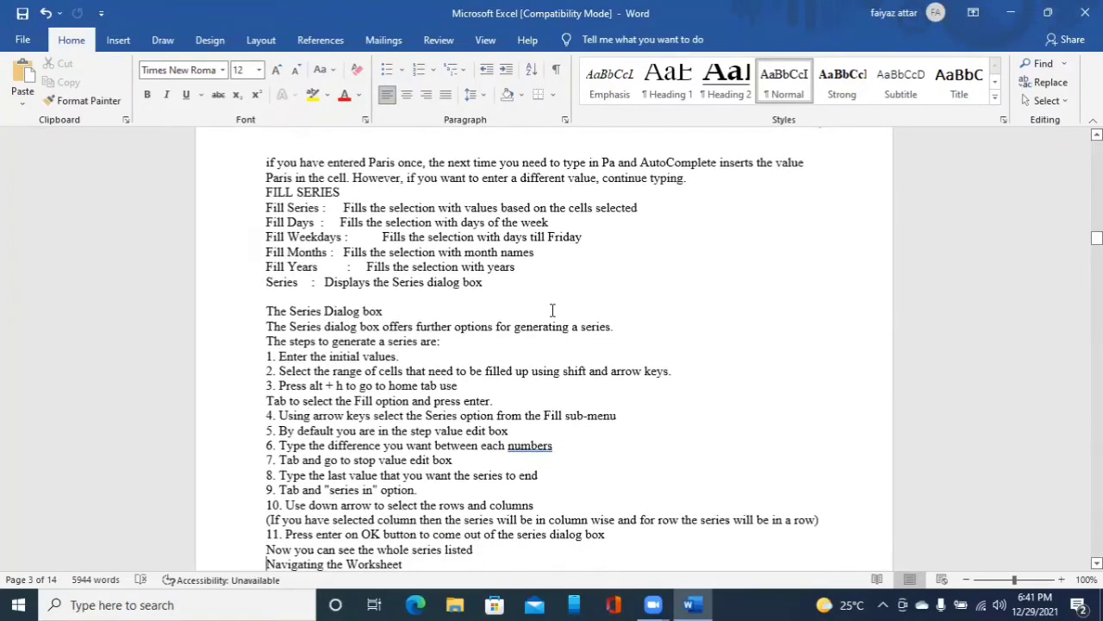
key("Down")
key("Down")
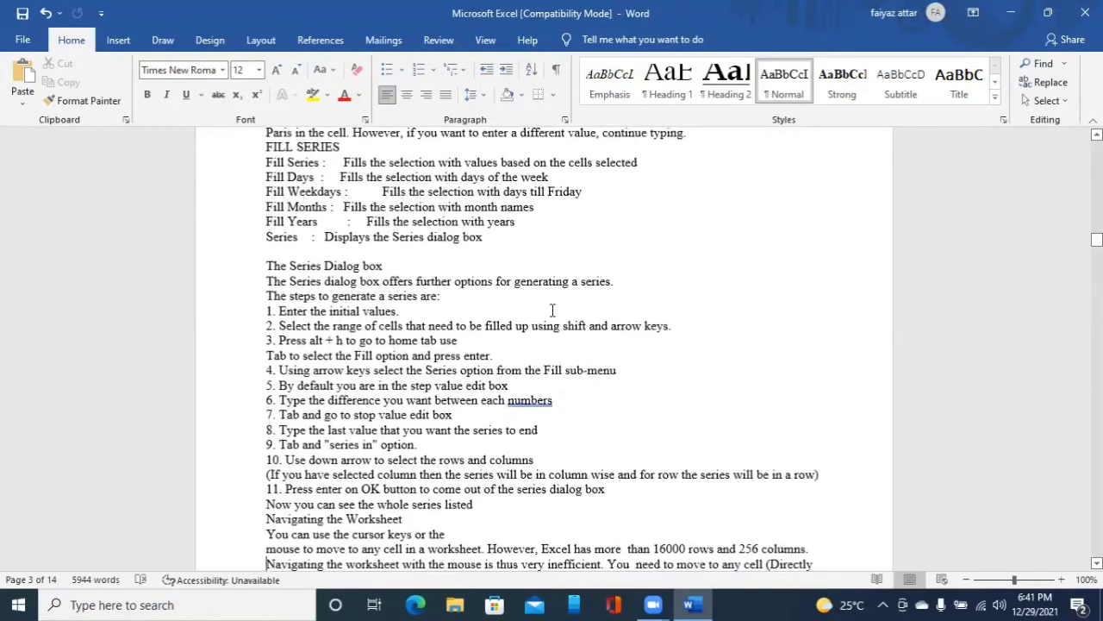
key("Down")
key("Down")
key("Down")
key("Down")
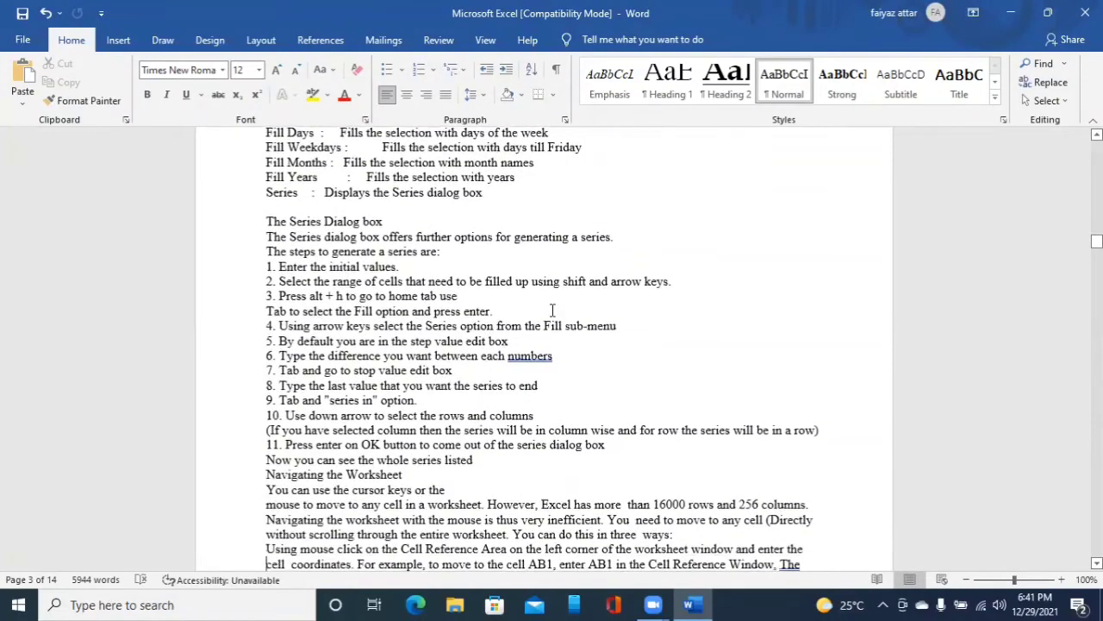
key("Down")
key("Down")
key("Down")
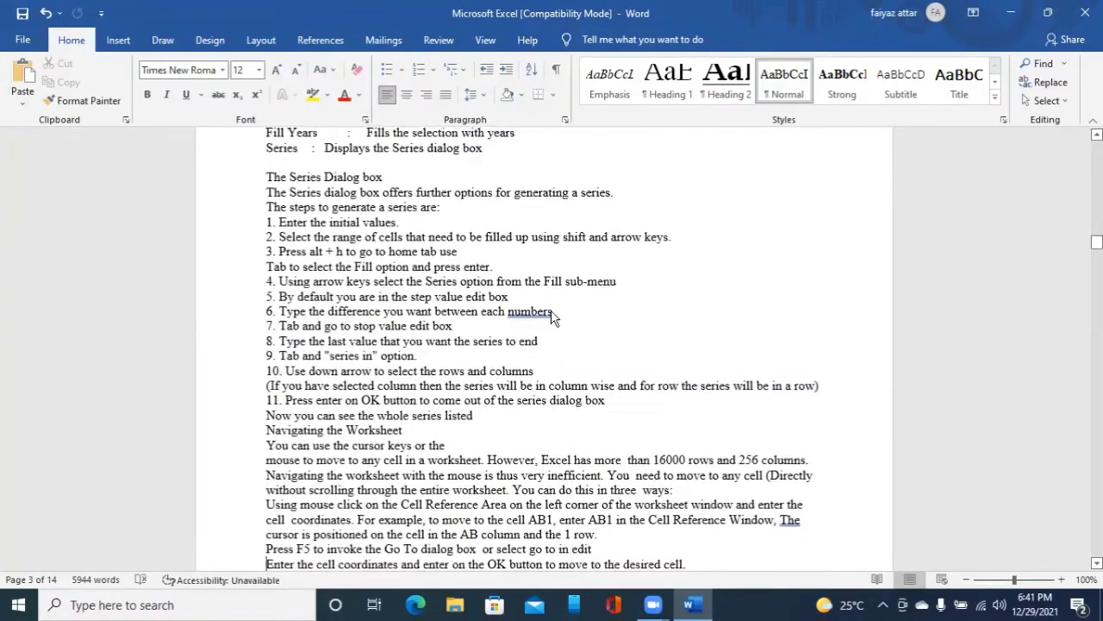
key("Down")
key("Down")
key("Down")
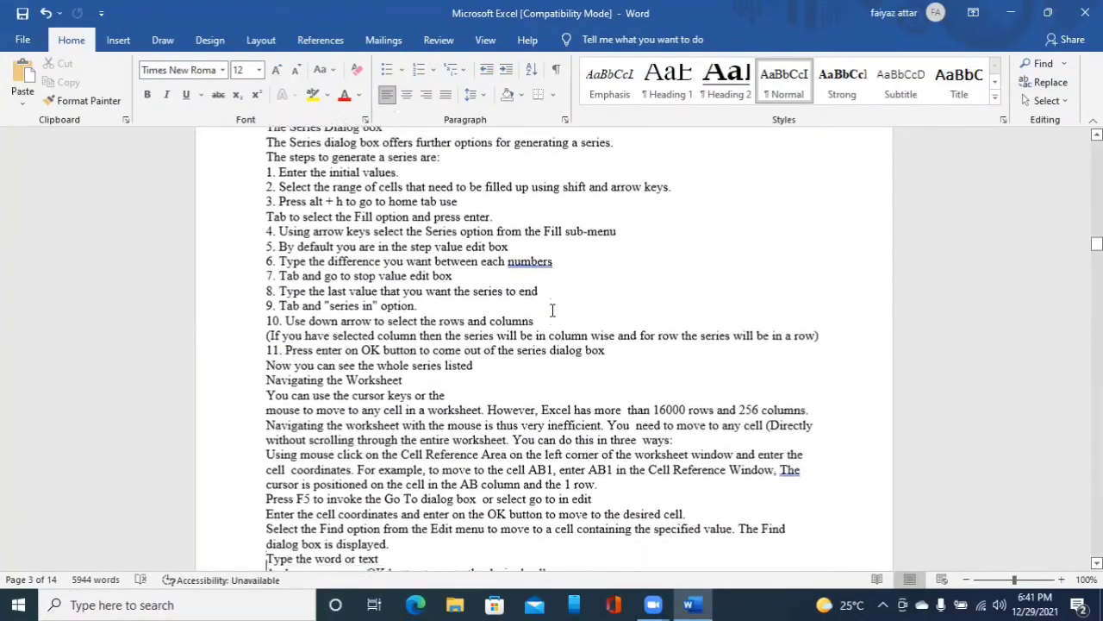
key("Down")
key("Down")
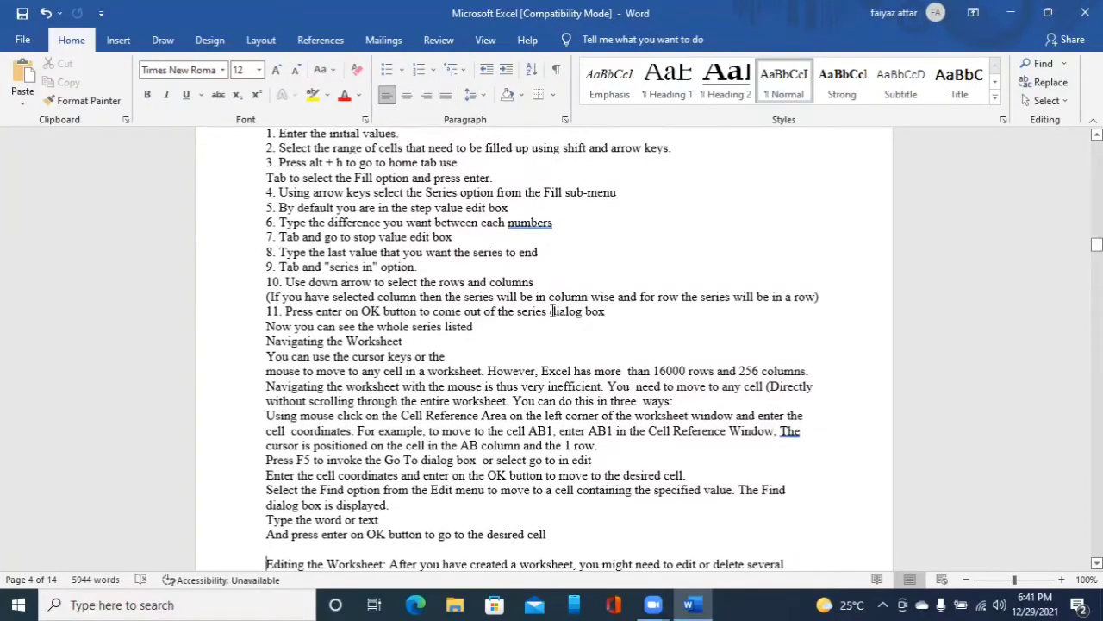
key("Down")
key("Down")
key("Down")
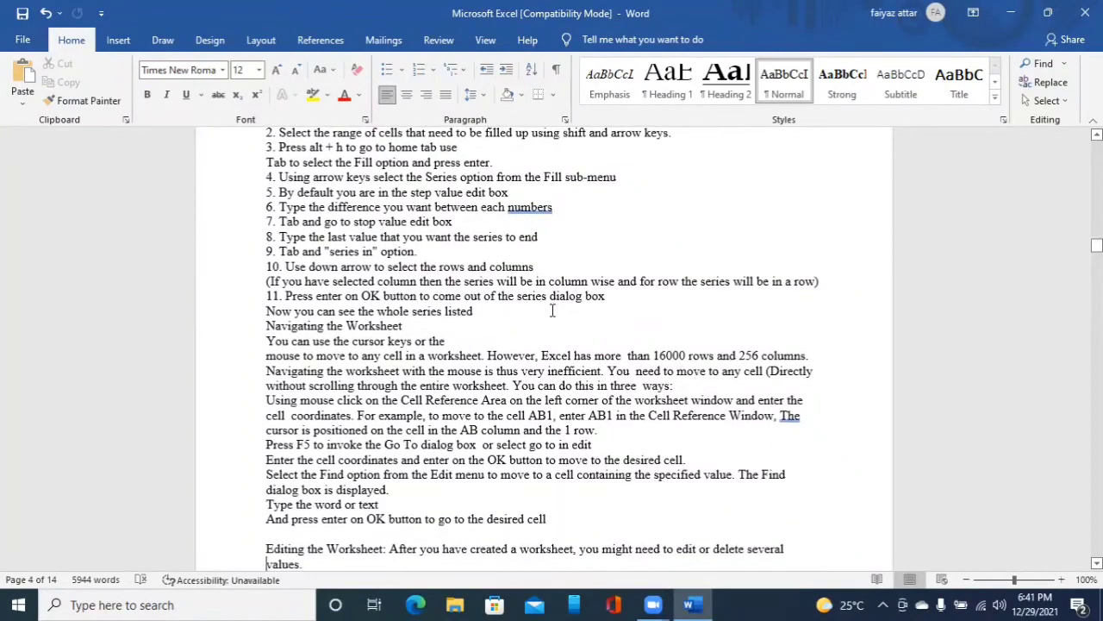
key("Down")
key("Down")
key("Down")
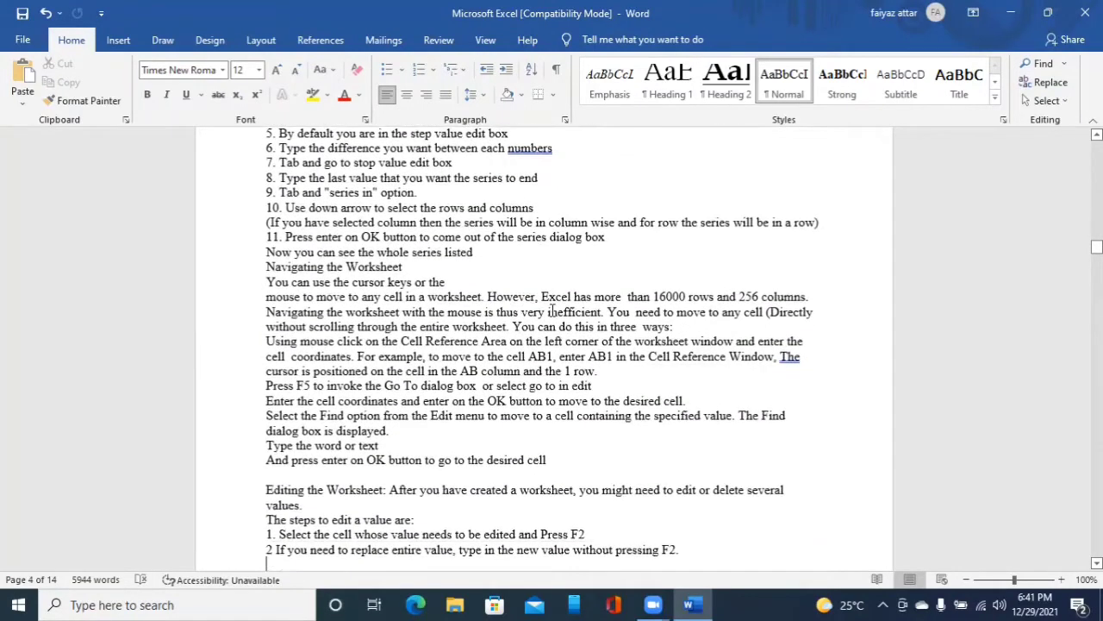
key("Down")
key("Down")
key("Down")
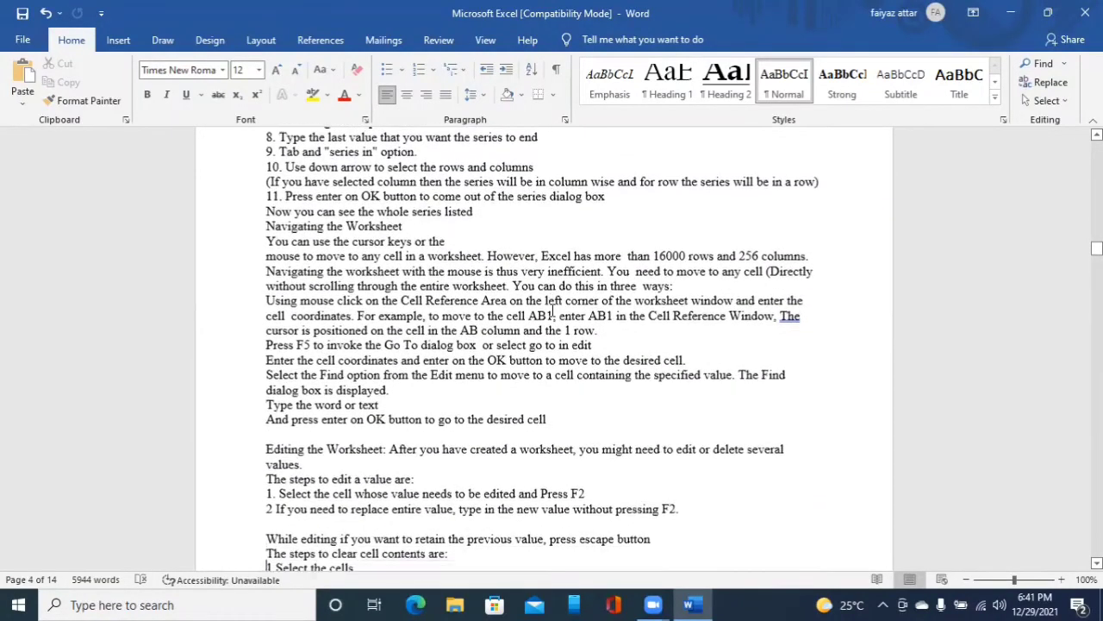
key("Down")
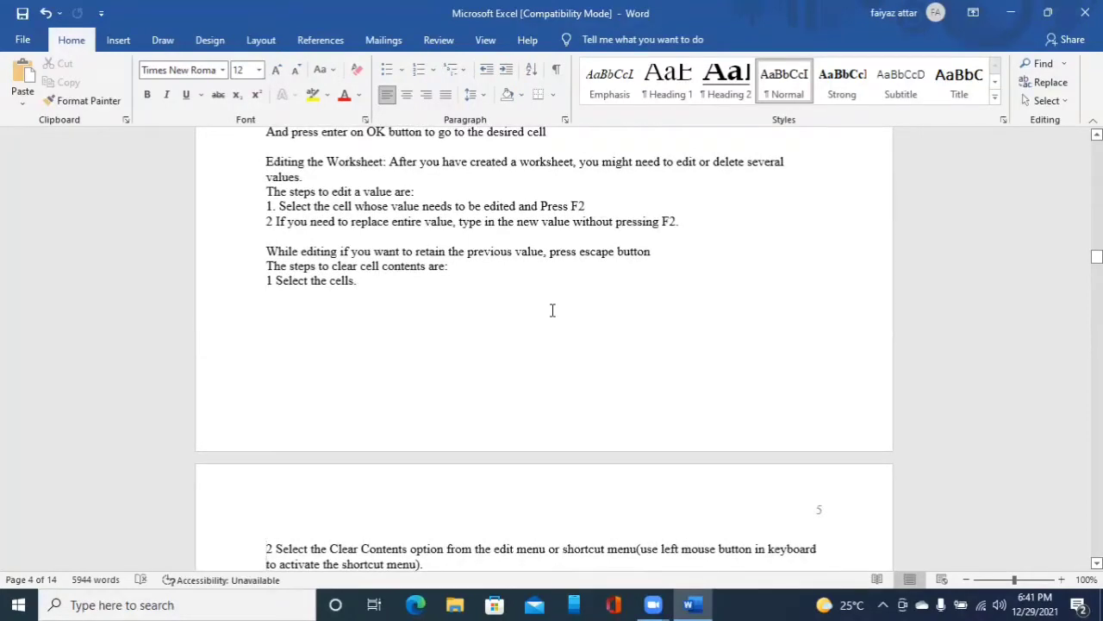
- Apply Heading 1 to the line "Deleting Cells, Rows and Columns" on page 5, checking it against the line below
key("Down")
key("Down")
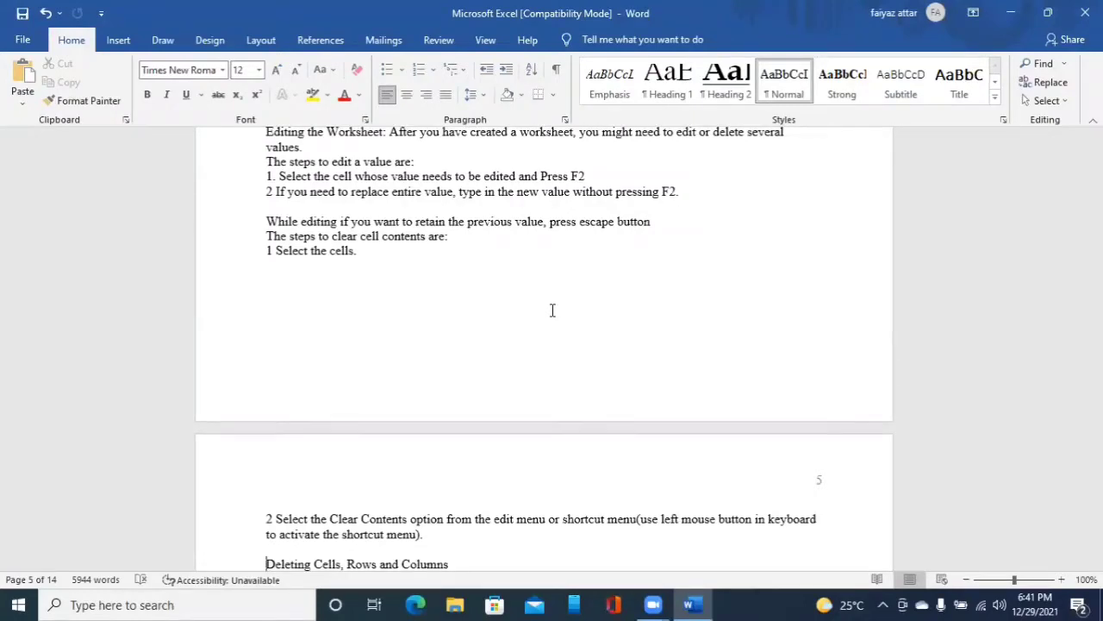
key("ctrl+alt+1")
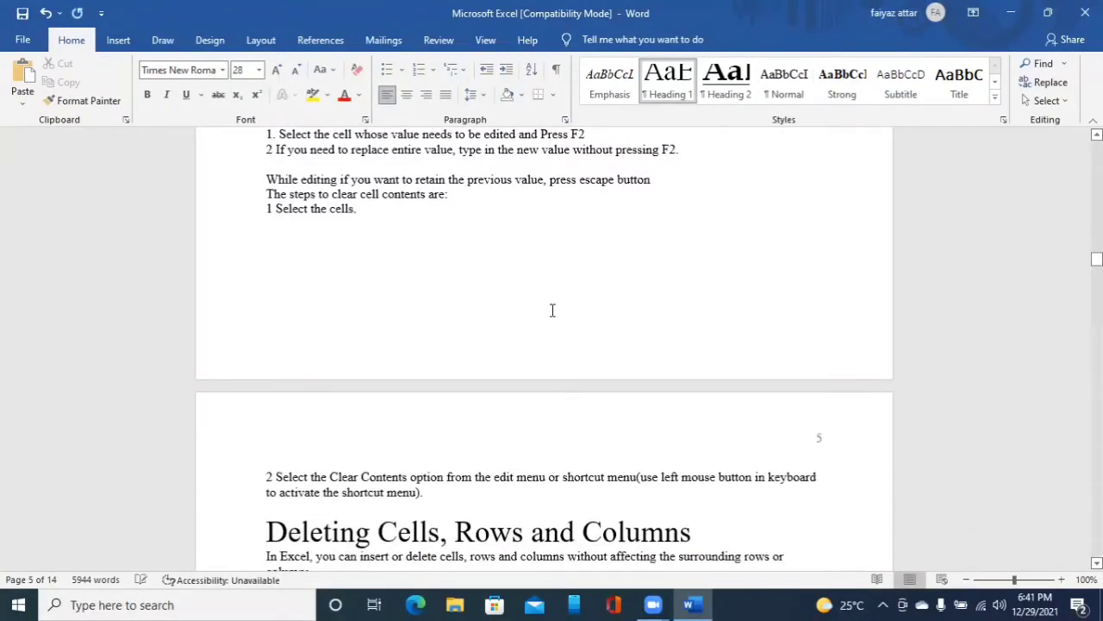
key("Down")
key("Up")
- Apply Heading 1 to the line "Inserting Cells, Rows and Columns" below the row and column deletion instructions
key("Down")
key("Down")
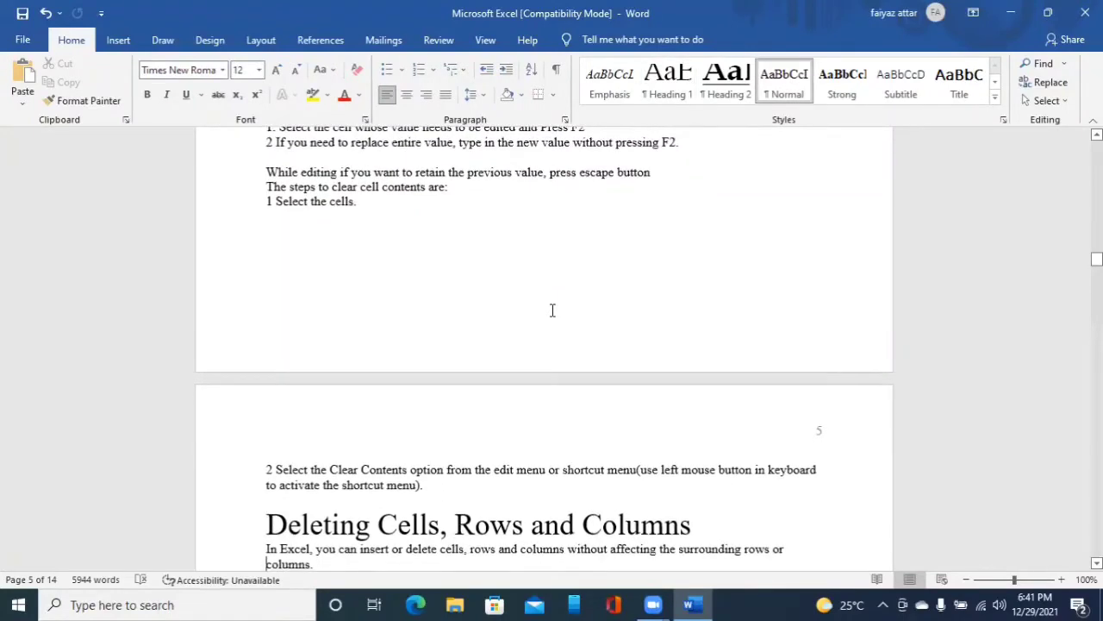
key("Down")
key("Down")
key("Down")
key("Down")
key("Down")
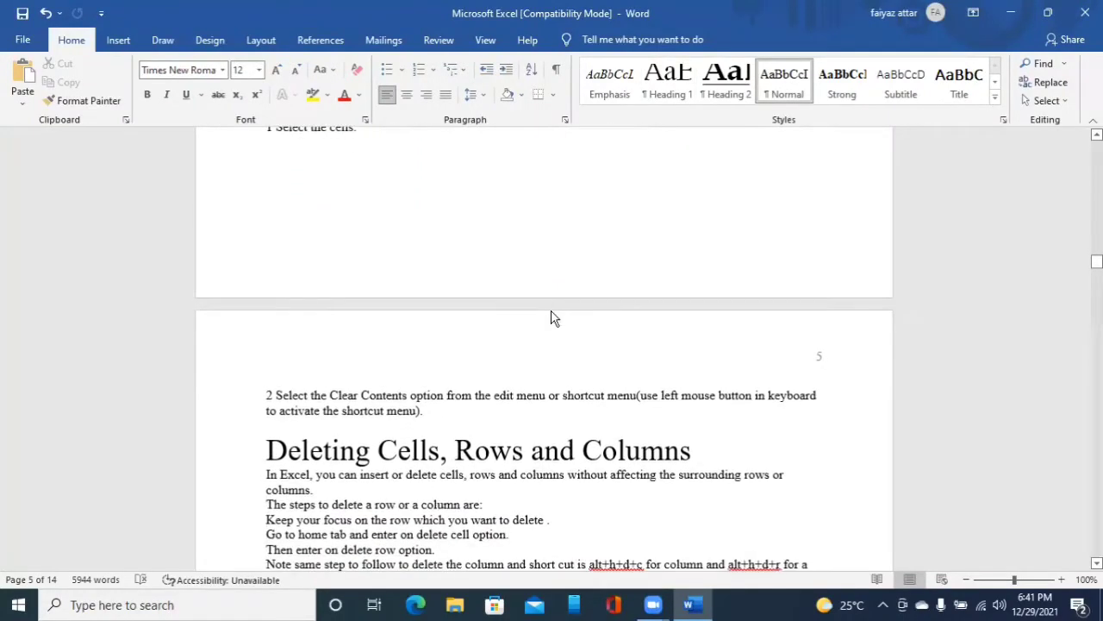
key("Down")
key("Down")
key("Down")
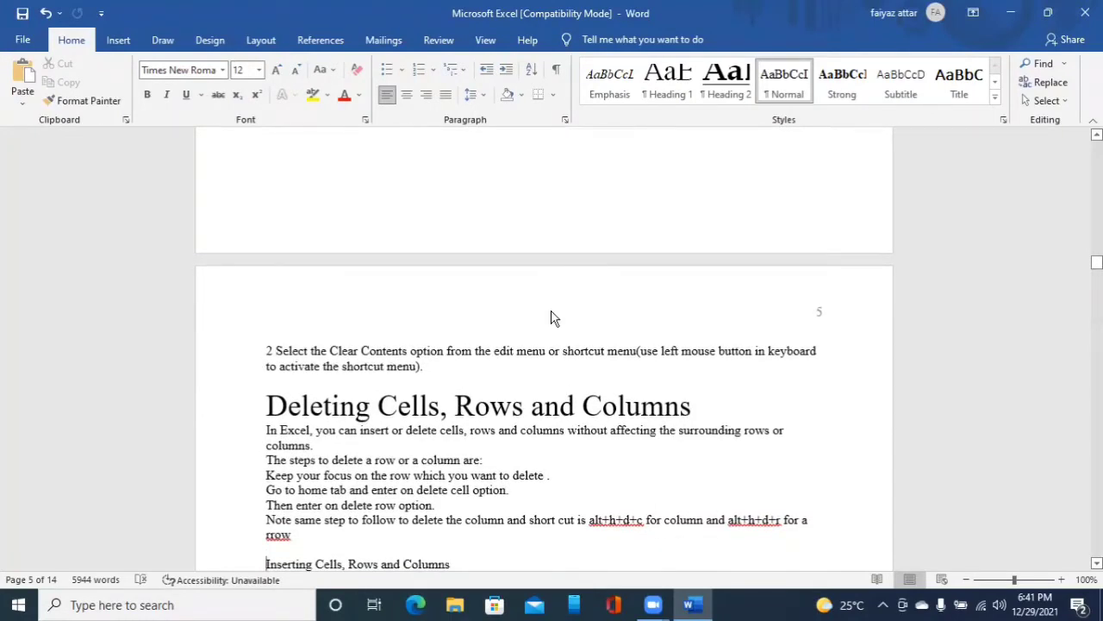
key("ctrl+alt+1")
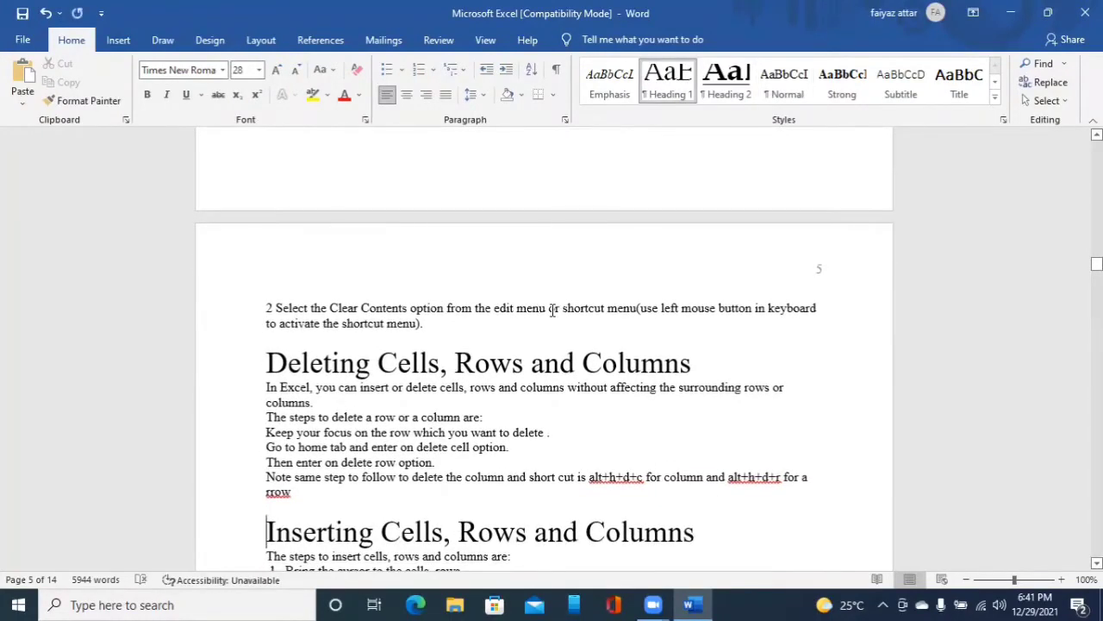
- Apply Heading 1 to the line "Saving and Printing a Worksheet" below the note that ends the insertion instructions
key("Down")
key("Down")
key("Down")
key("Down")
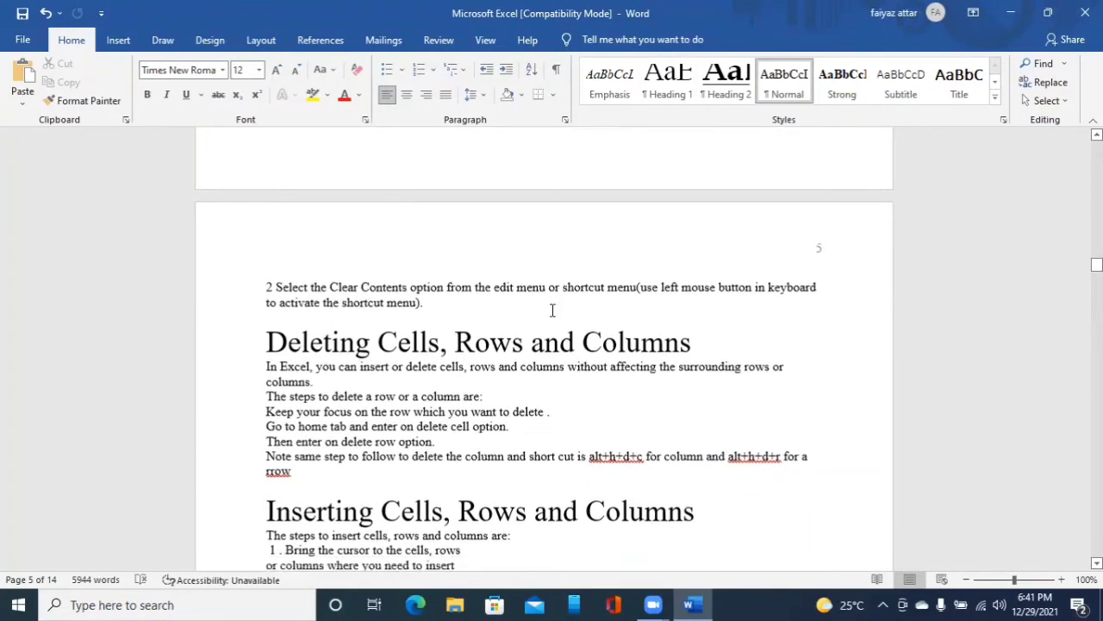
key("Down")
key("Down")
key("Down")
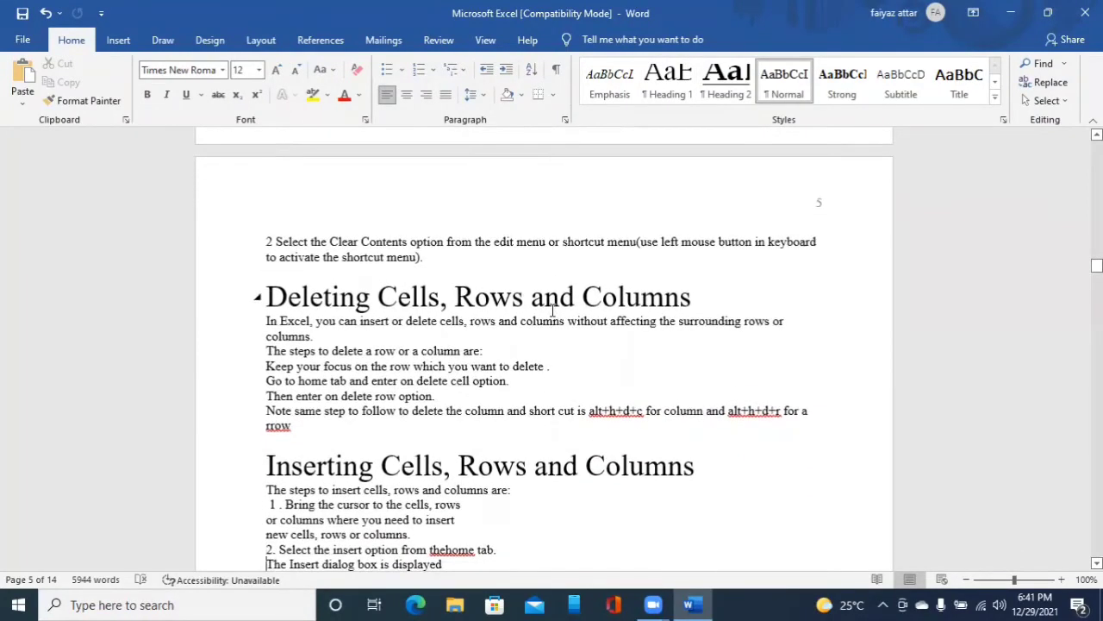
key("Down")
key("Down")
key("Down")
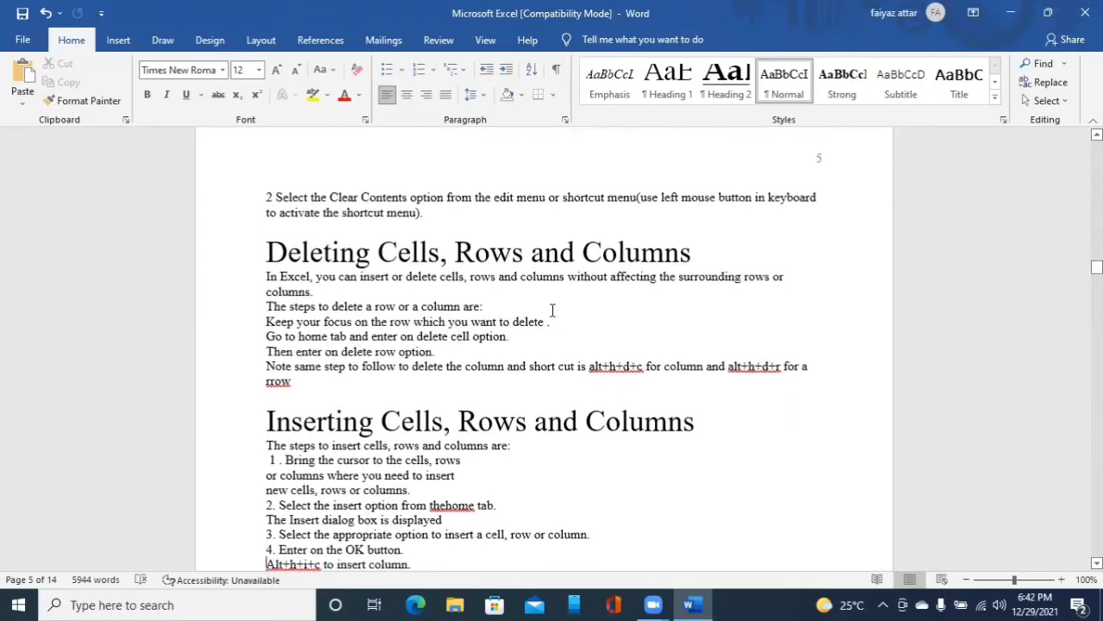
key("Down")
key("Down")
key("Down")
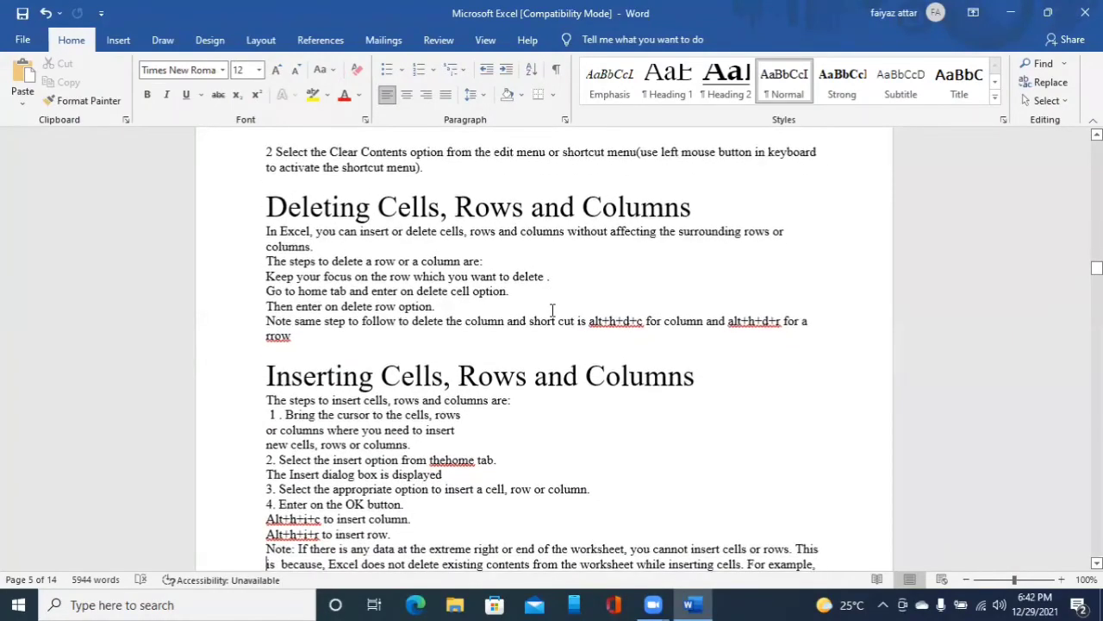
key("Down")
key("Down")
key("Down")
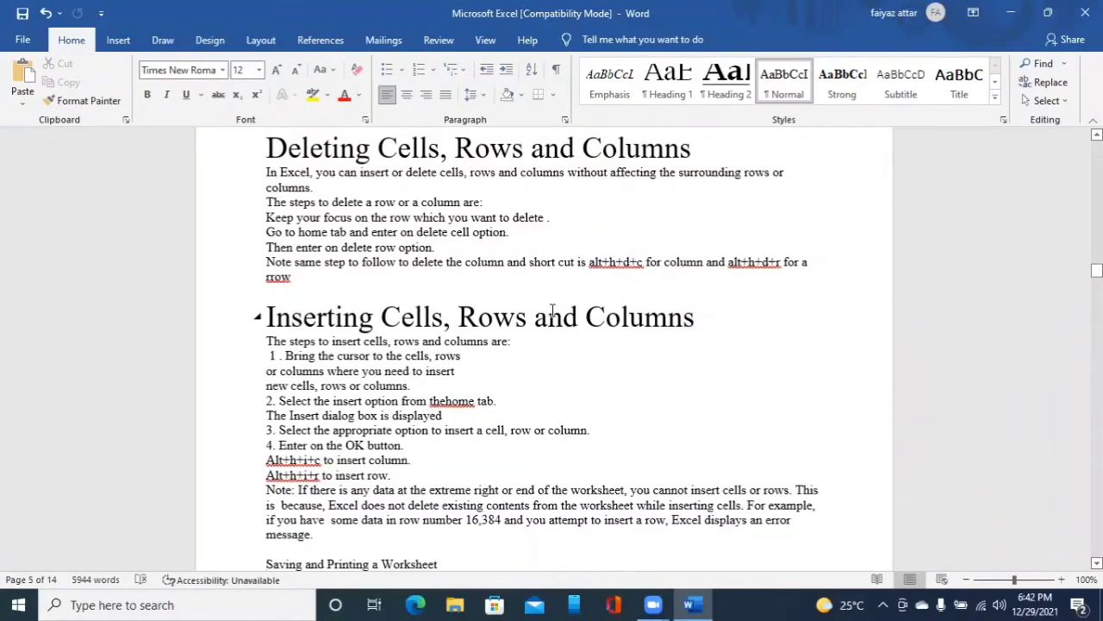
key("ctrl+alt+1")
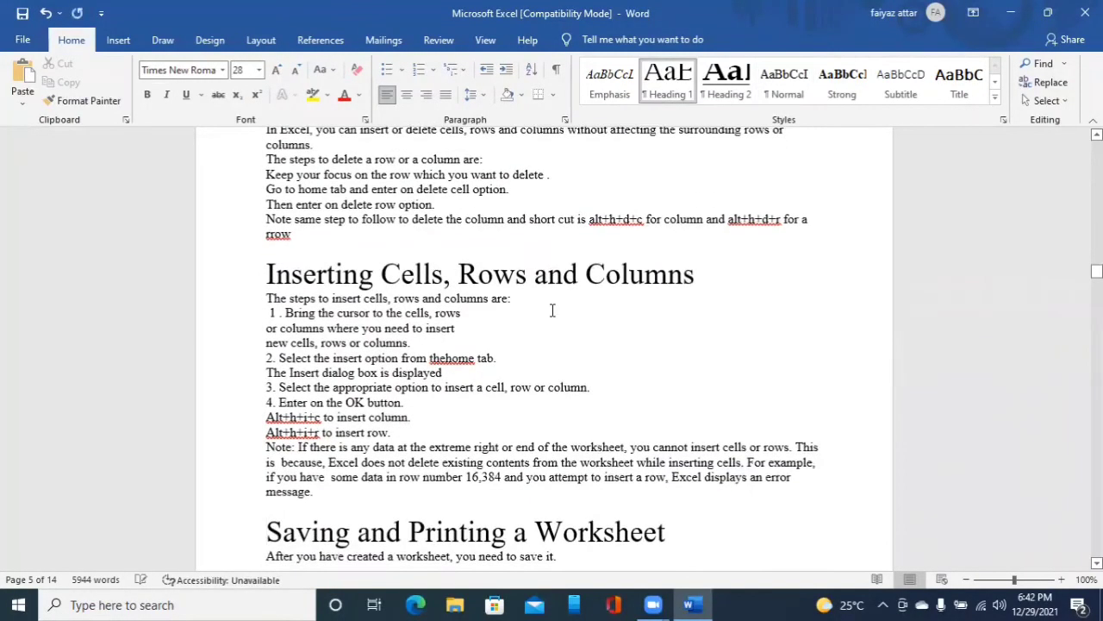
- Apply Heading 1 to the line "Closing worksheet" below the Saving a Worksheet instructions, leaving the "Saving a Worksheet" line as normal text
key("Down")
key("Down")
key("Down")
key("Down")
key("Down")
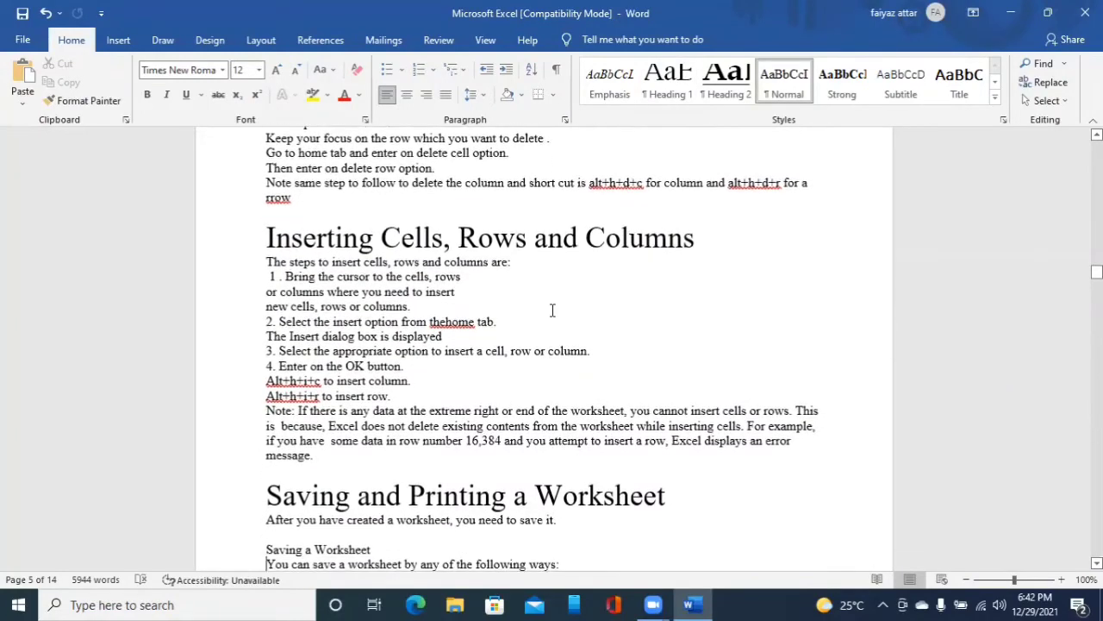
key("Down")
key("Down")
key("Down")
key("Down")
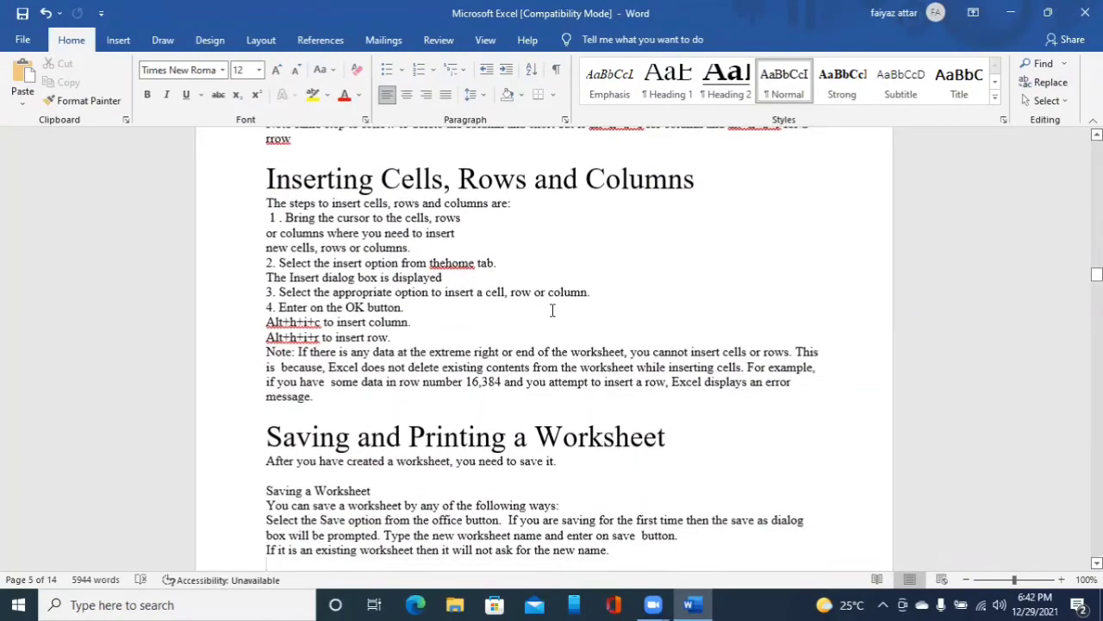
key("Down")
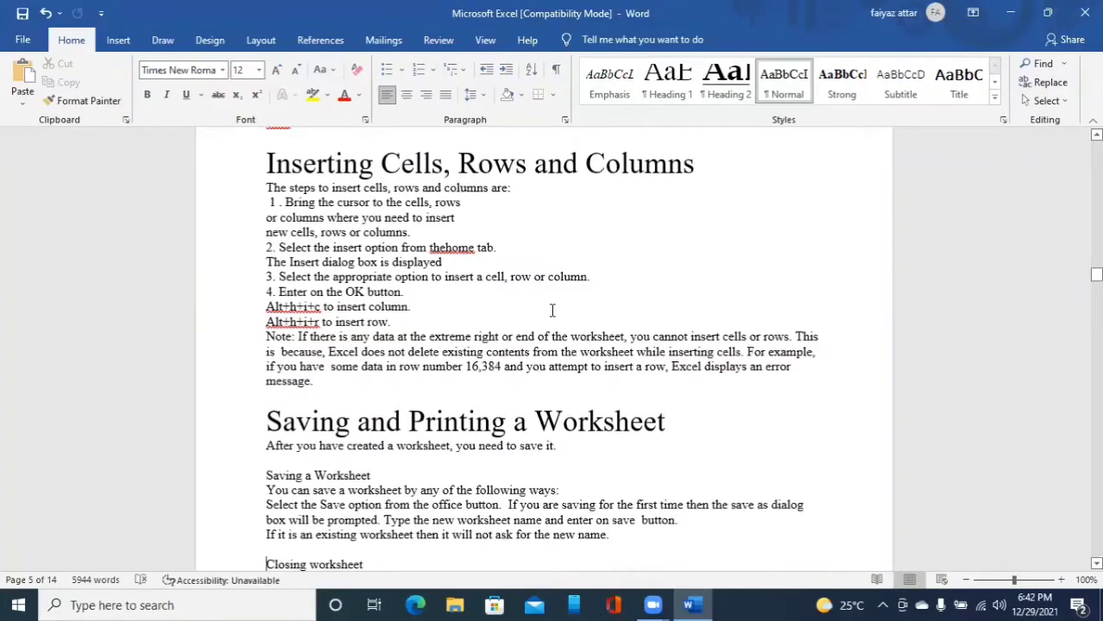
key("ctrl+alt+1")
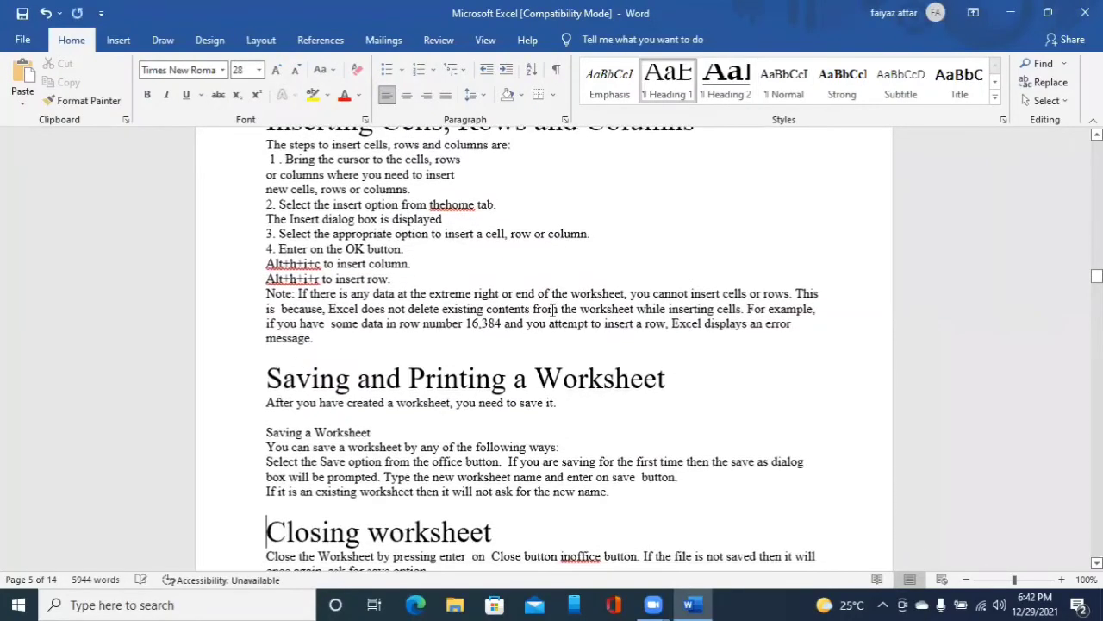
- Apply Heading 1 to the line "Printing a Worksheet" below the Closing worksheet instructions
key("Down")
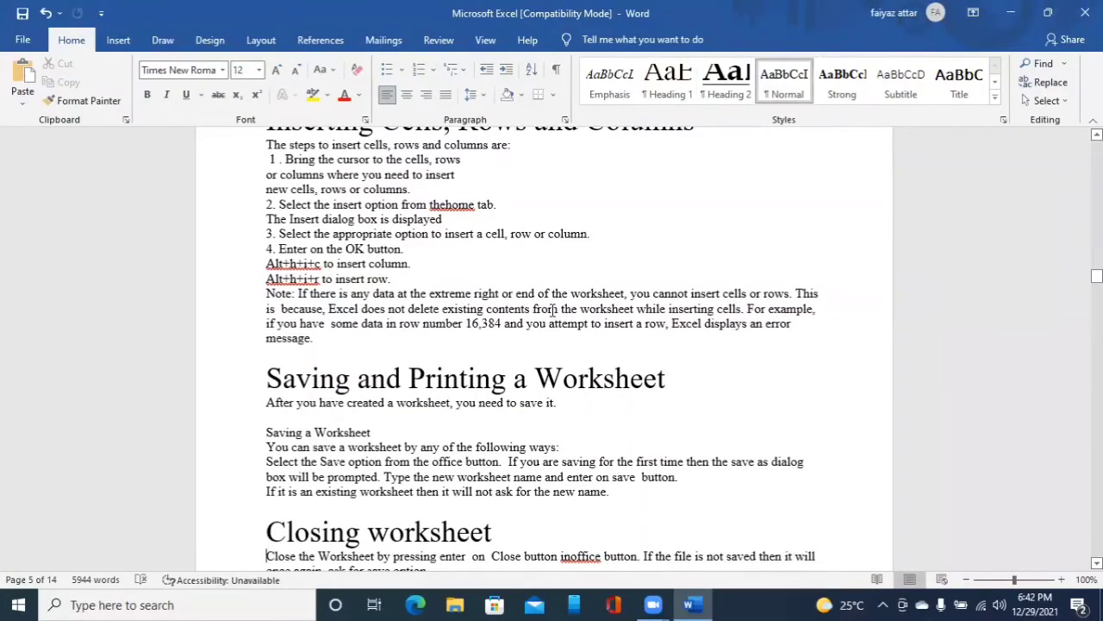
key("Up")
key("Down")
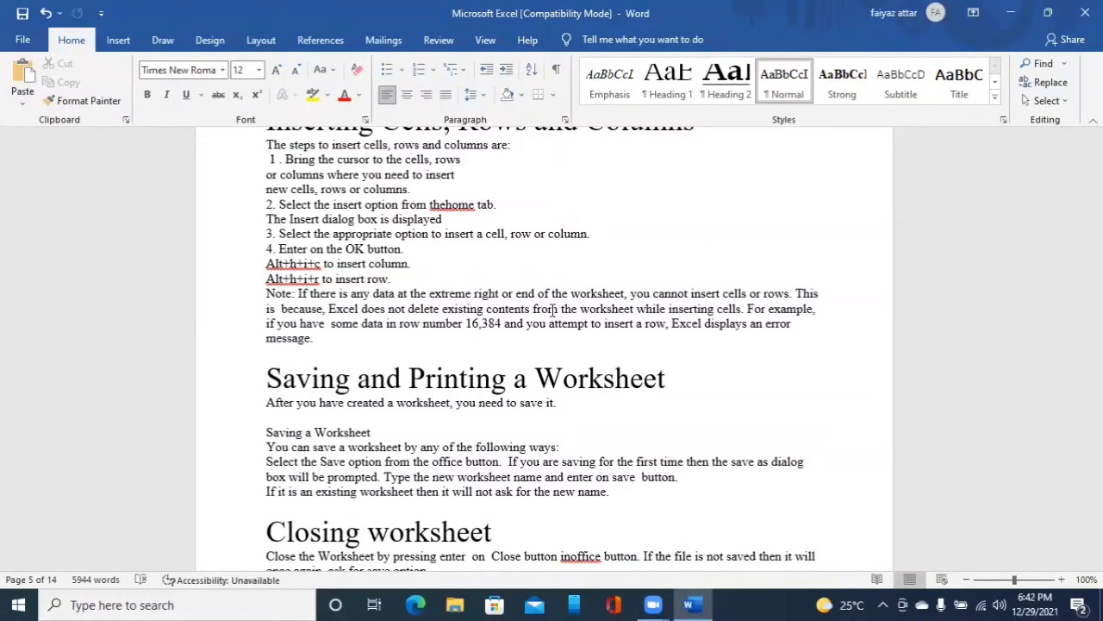
key("Down")
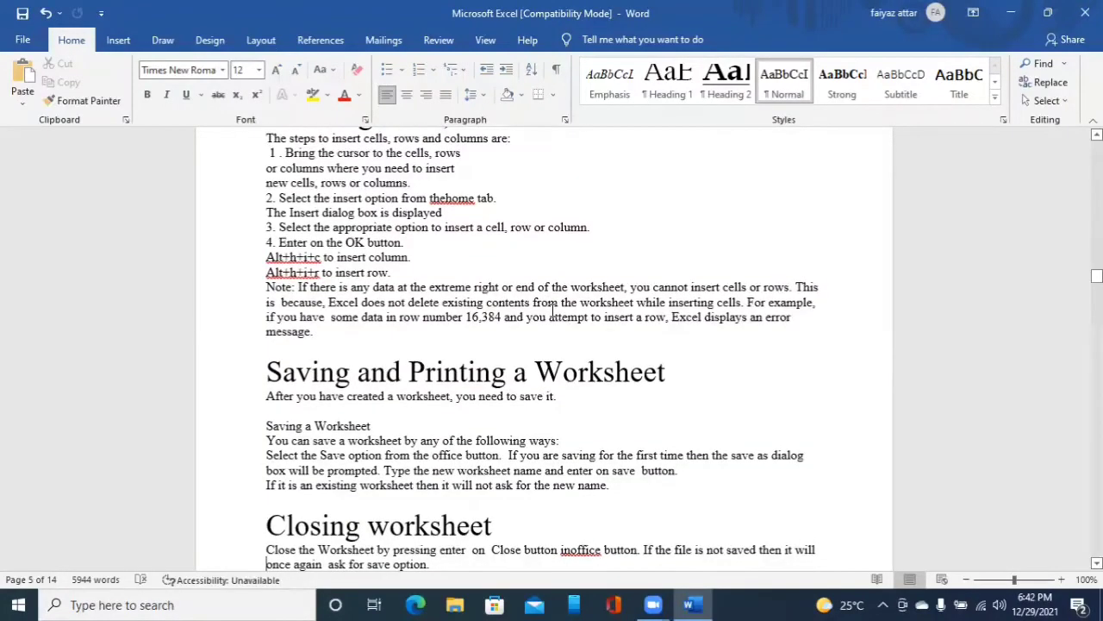
key("Down")
key("Down")
key("Down")
key("Down")
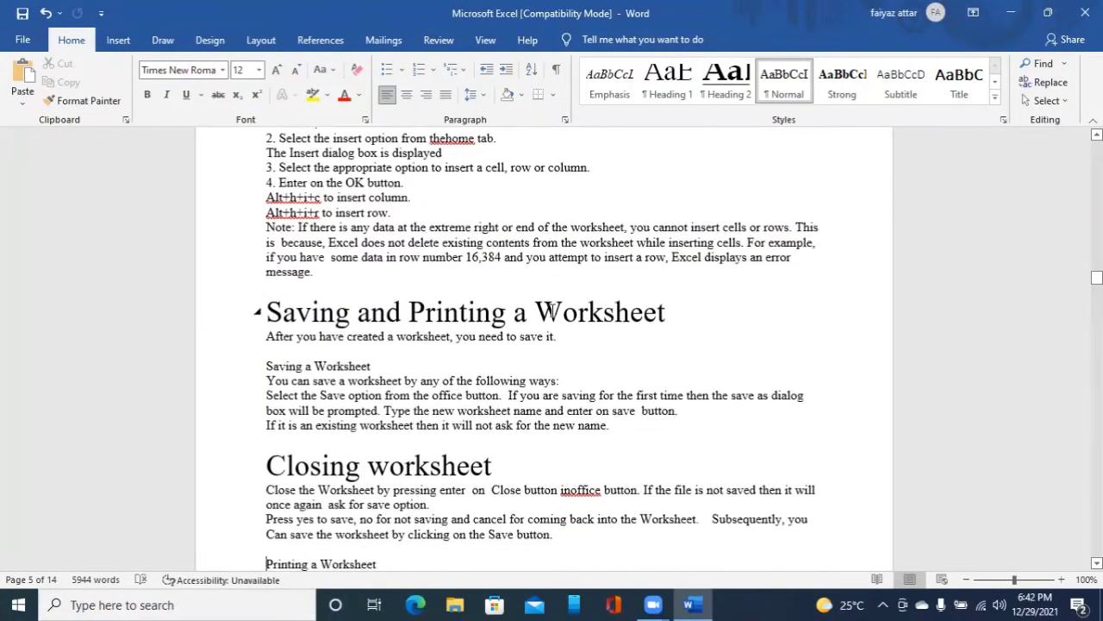
scroll(550, 312, "down", 1)
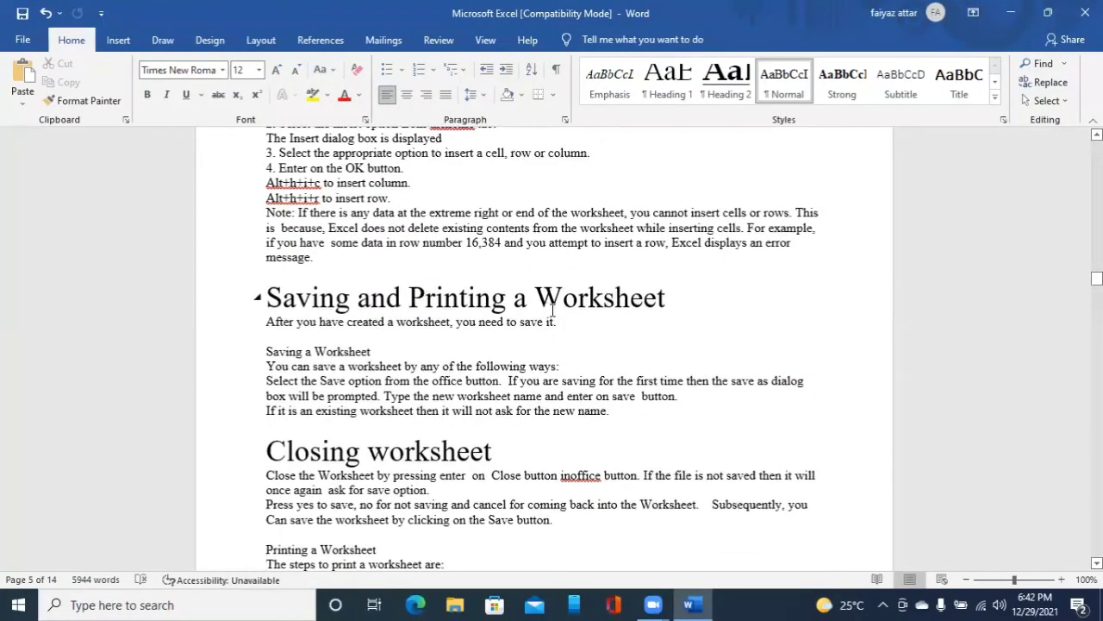
key("ctrl+alt+1")
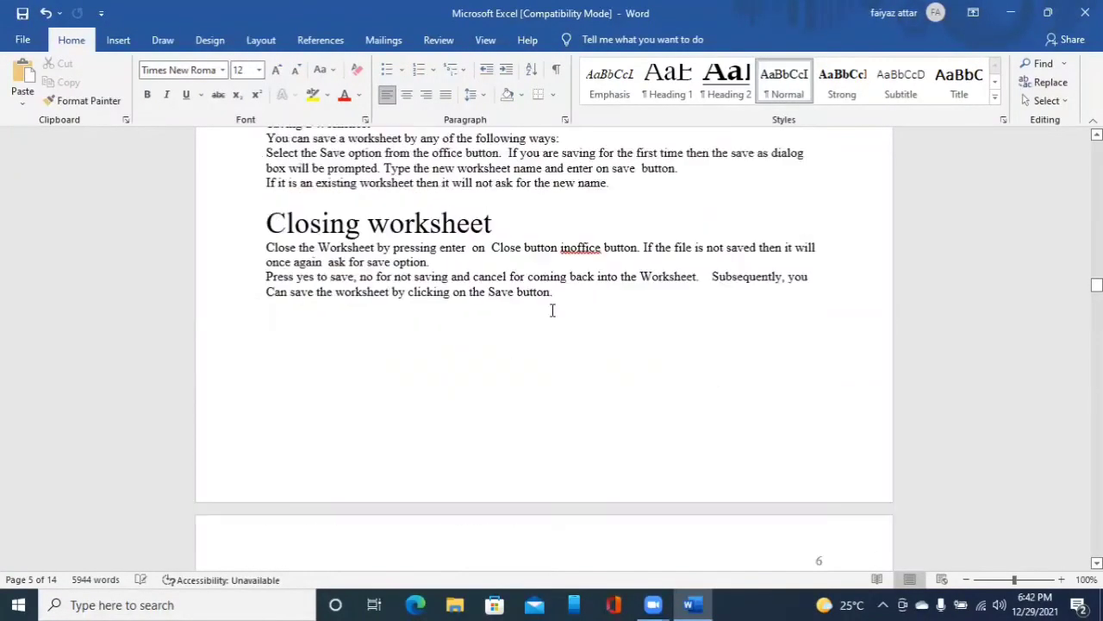
- Apply Heading 1 to the line "Formulas :" below the What if Analysis text on page 6, passing over the Module 2 lines
key("Down")
key("Down")
key("Down")
key("Down")
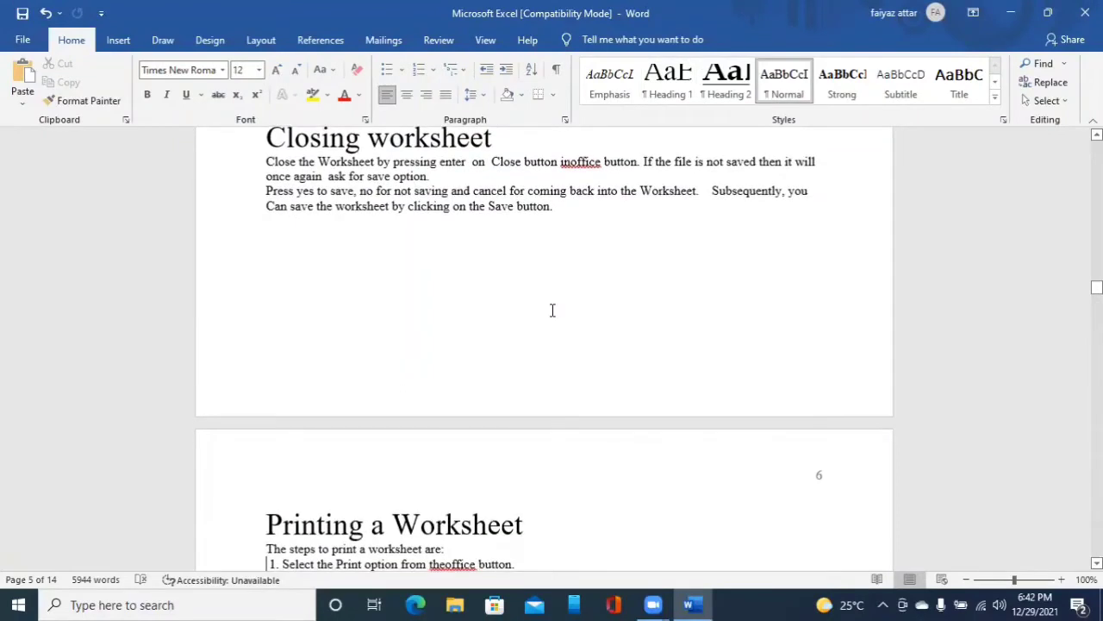
key("Down")
key("Down")
key("Down")
key("Down")
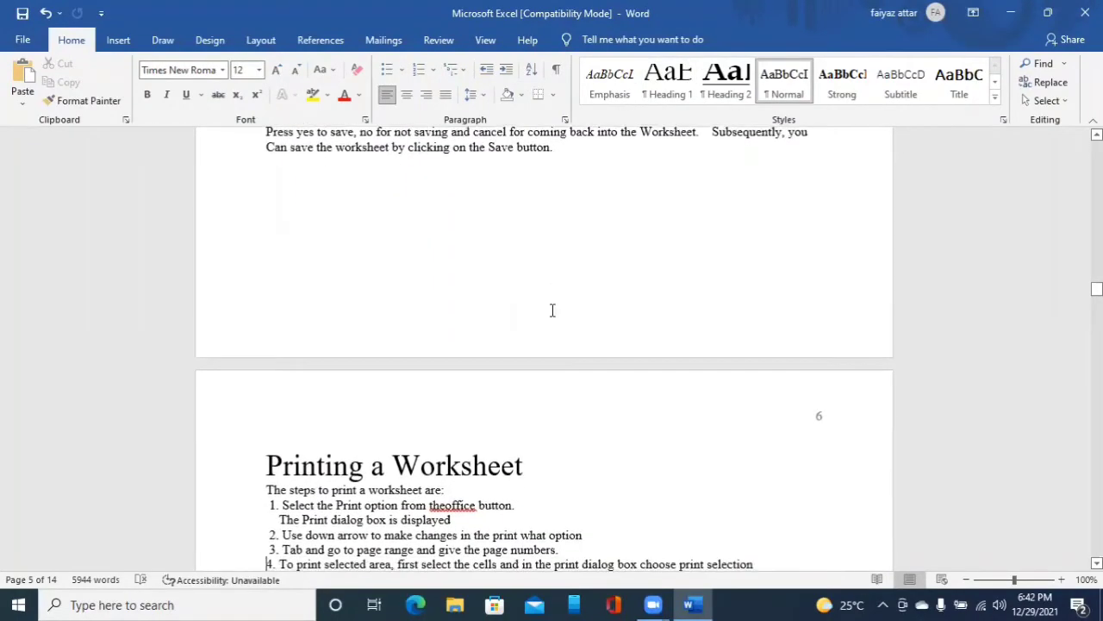
key("Down")
key("Down")
key("Down")
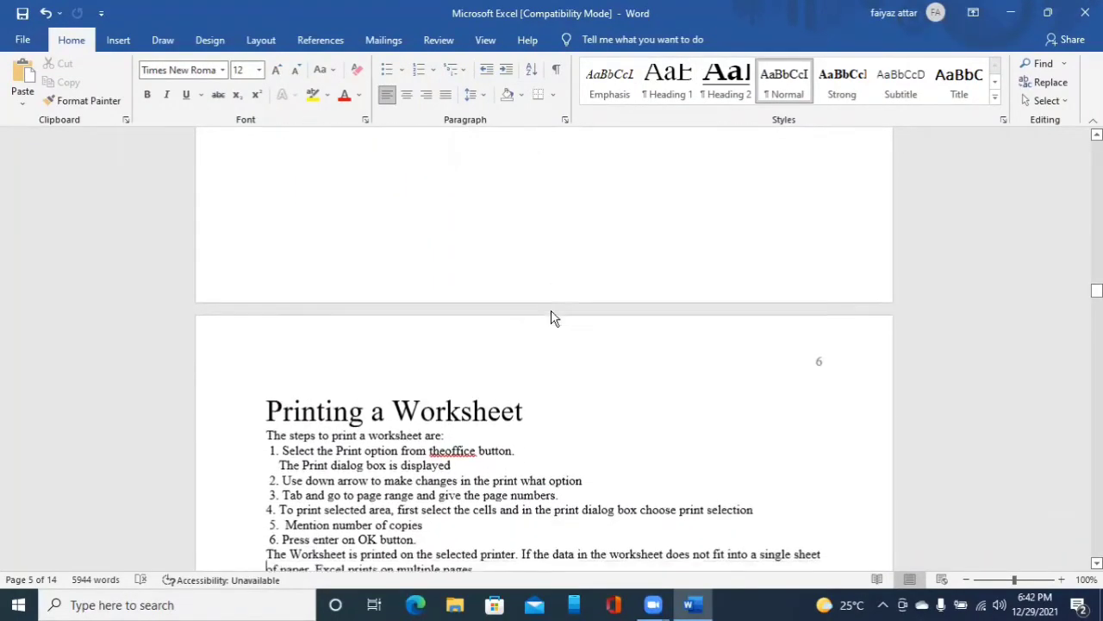
key("Down")
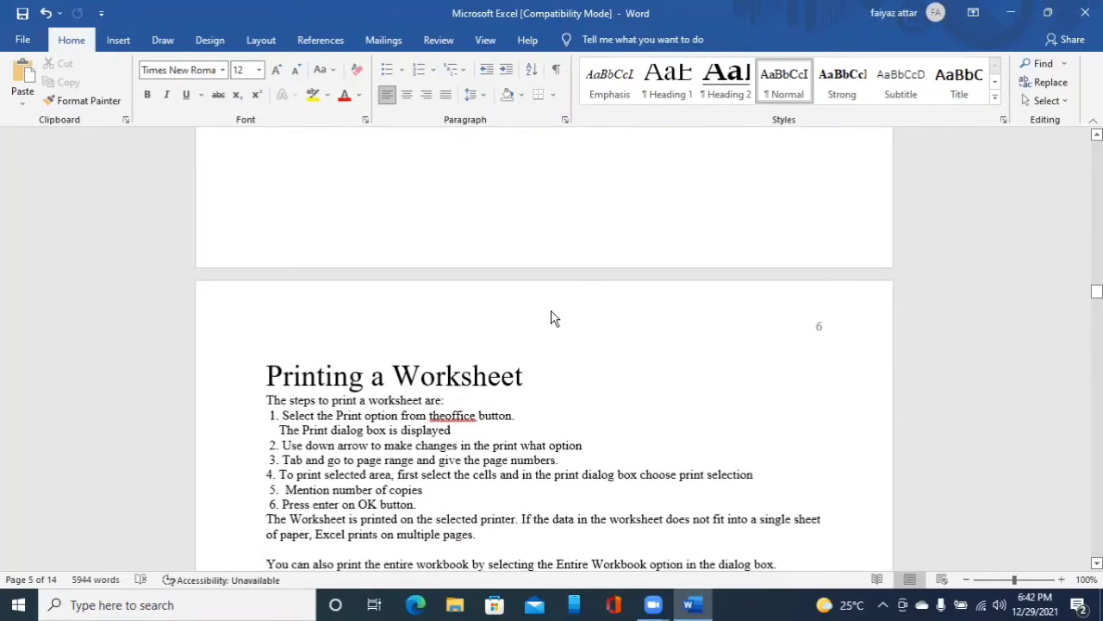
key("Down")
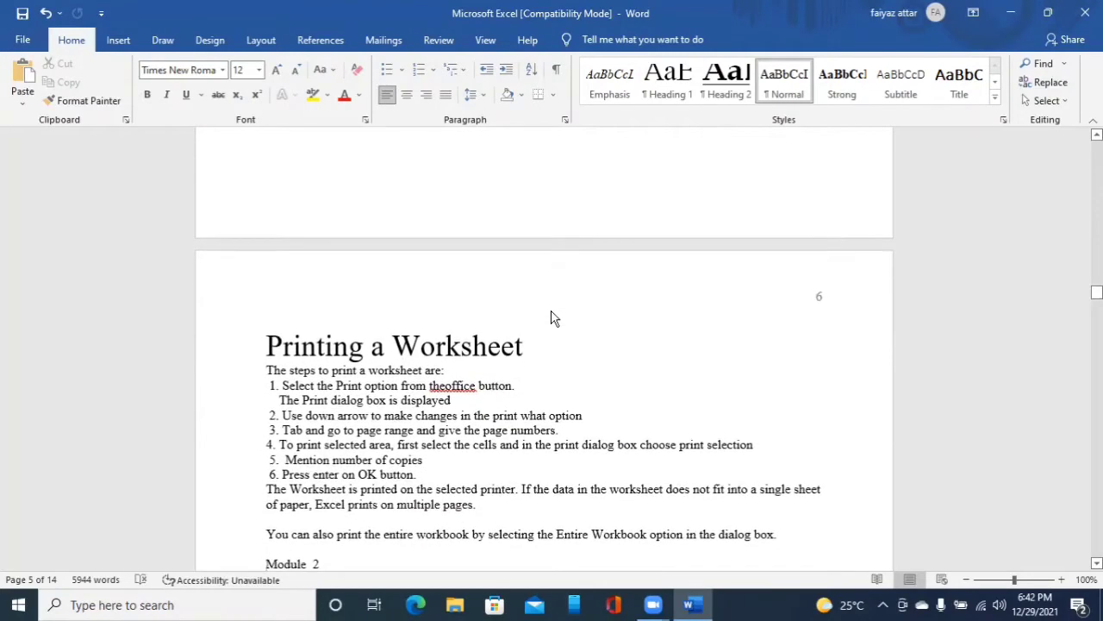
key("Down")
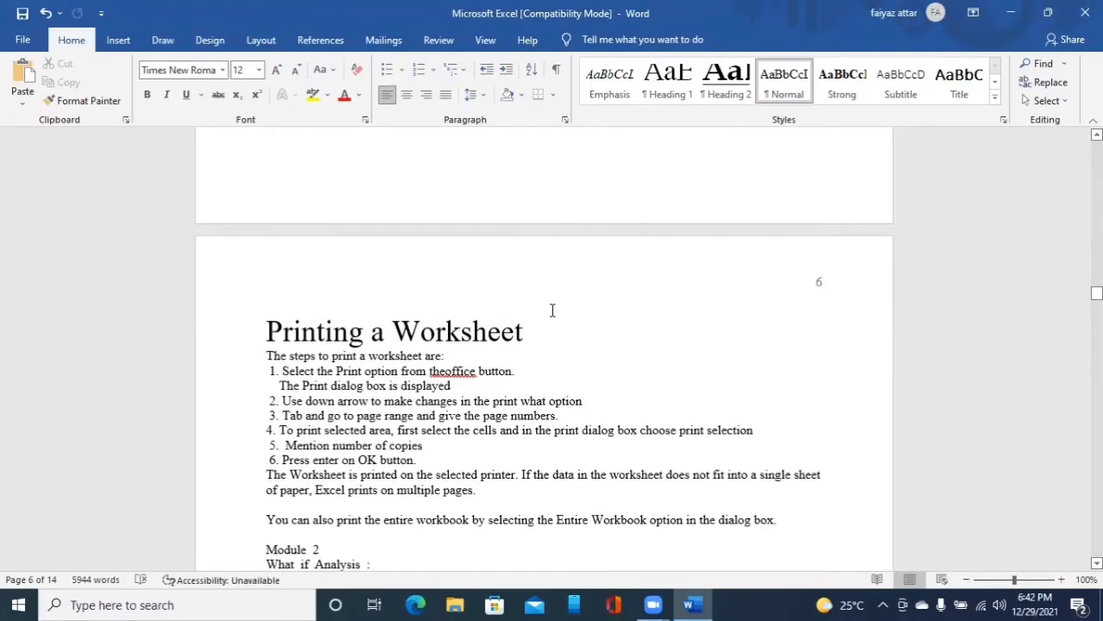
key("Down")
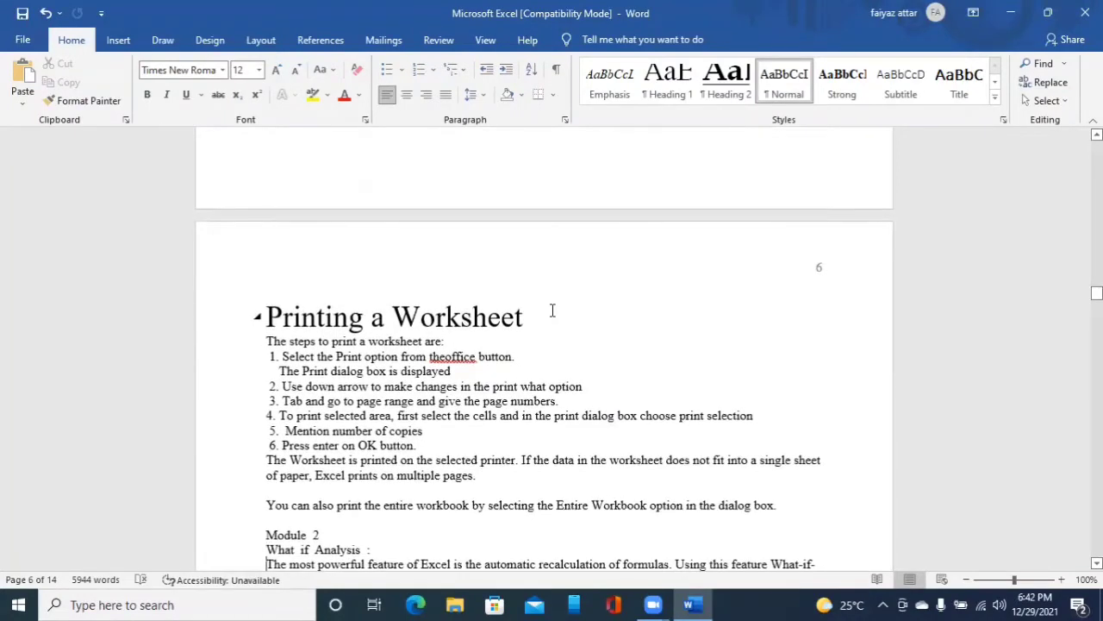
key("Down")
key("Down")
key("Down")
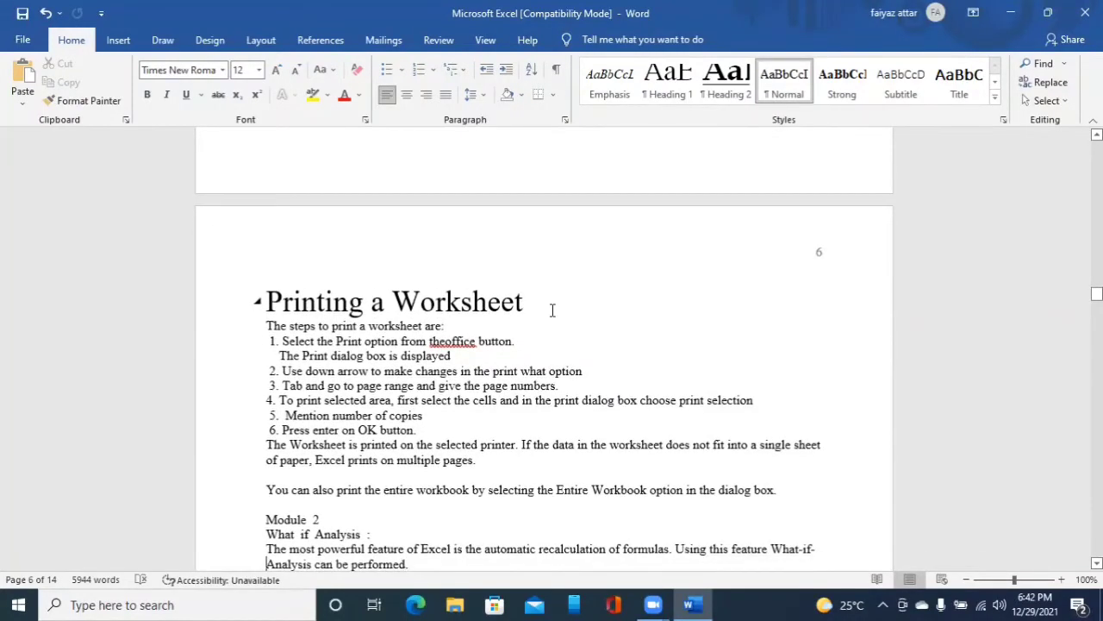
key("Down")
key("Down")
key("Down")
key("Down")
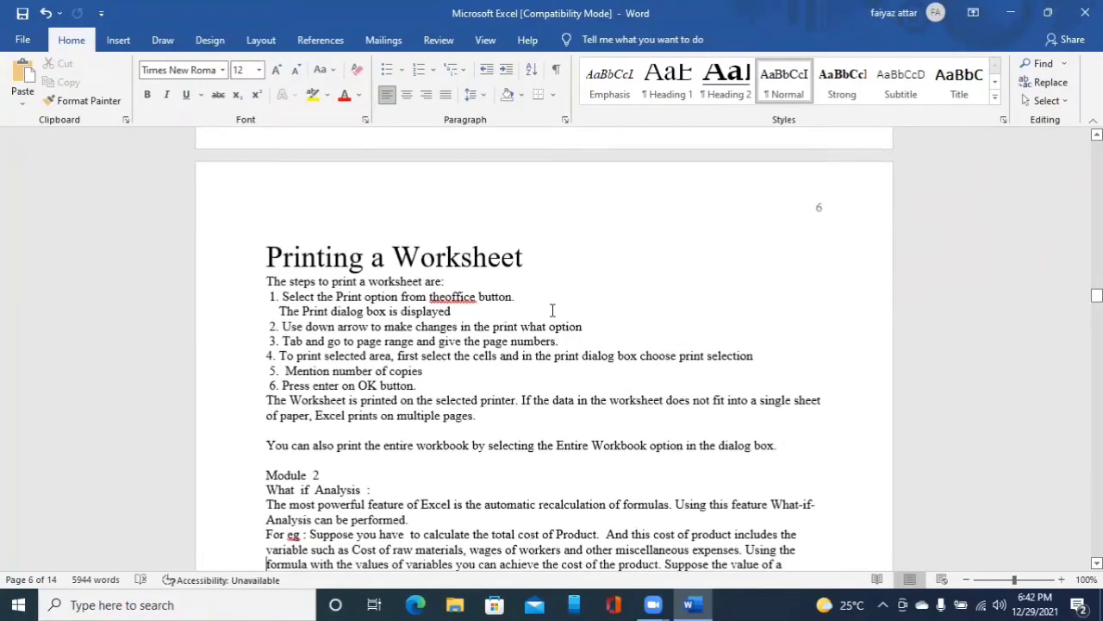
key("Down")
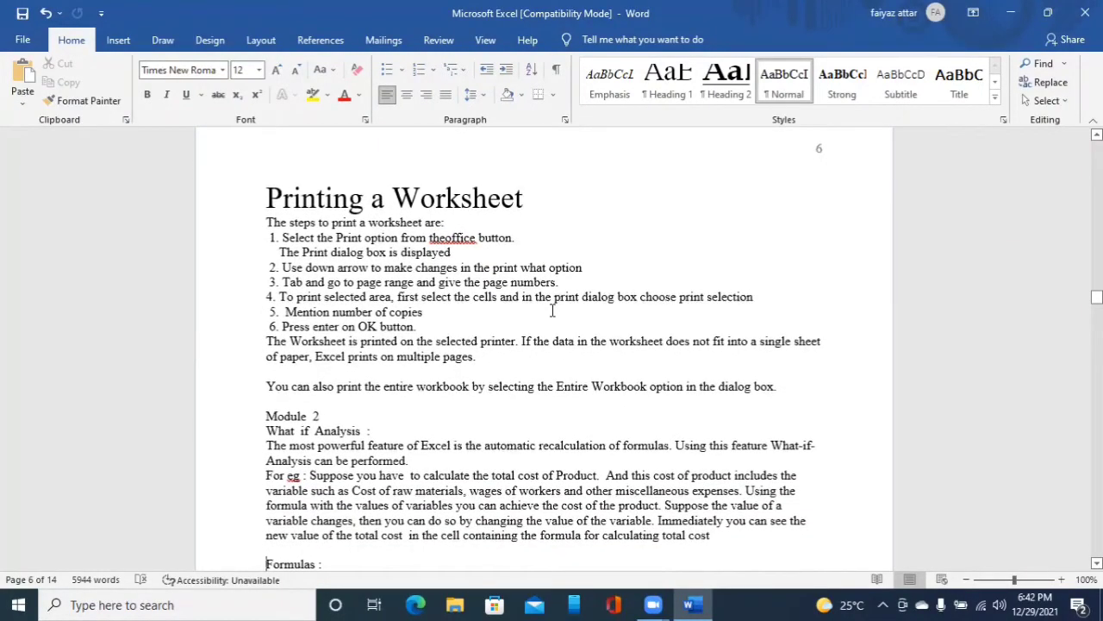
key("ctrl+alt+1")
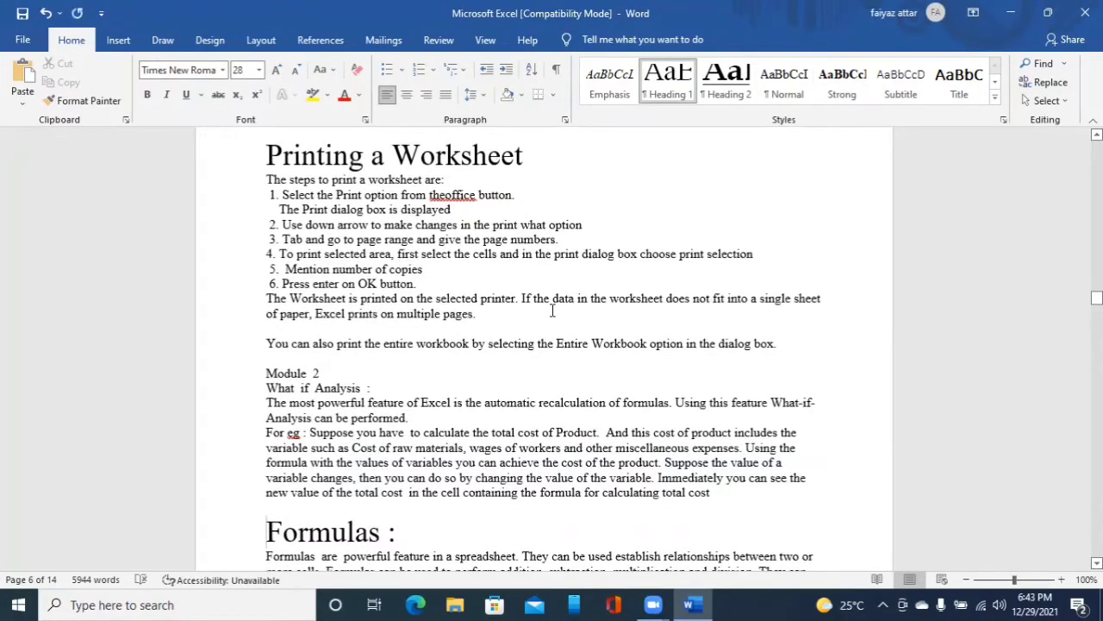
- Apply Heading 1 to the line "Entering Formulas :" below the introductory text on formulas
key("Down")
key("Down")
key("Down")
key("Down")
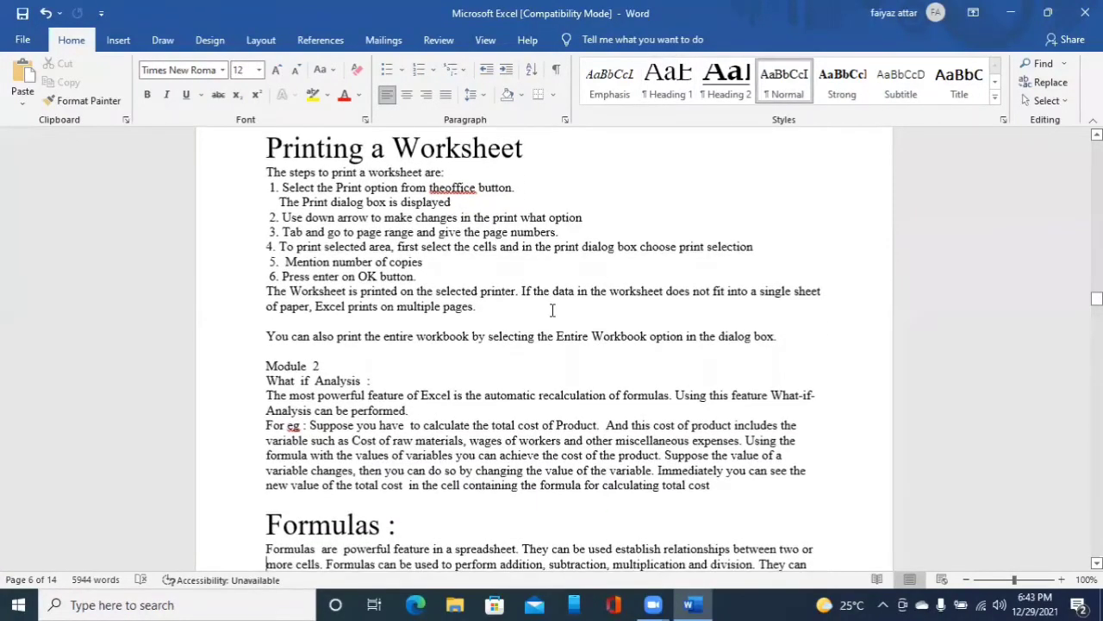
key("Down")
key("Down")
key("Down")
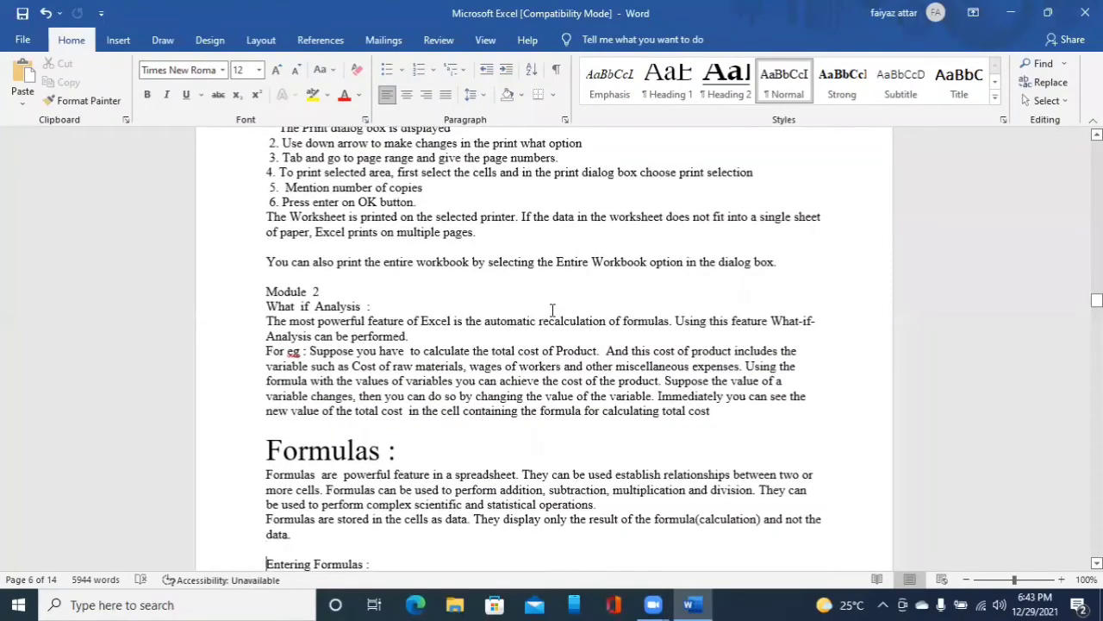
key("ctrl+alt+1")
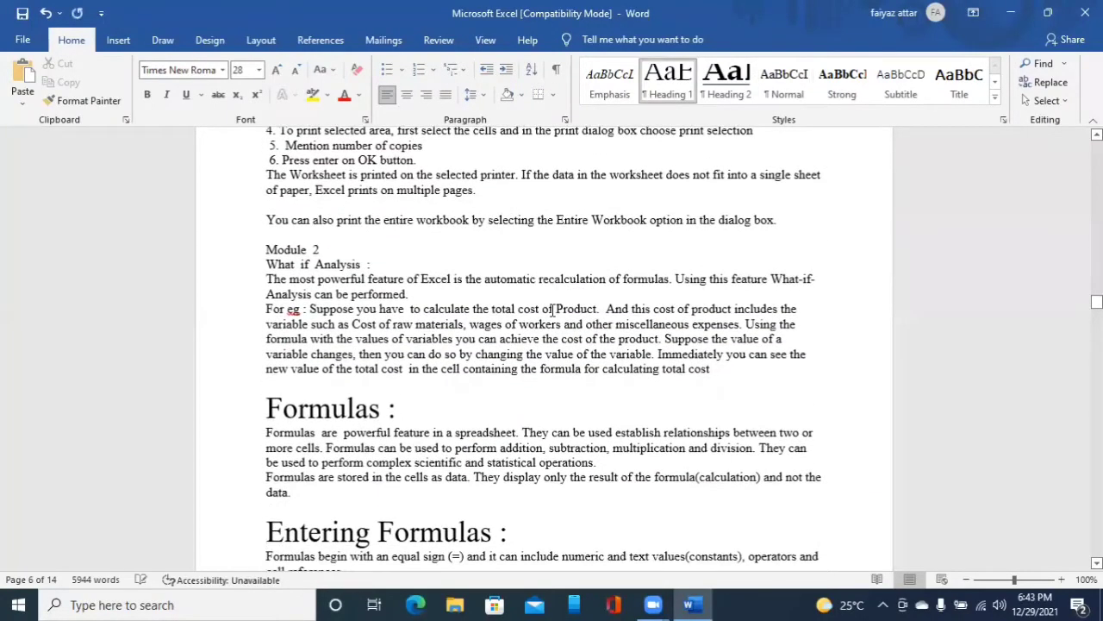
- Read line by line through the Entering Formulas instructions to their end on page 7, looking for the next section title
key("Down")
key("Down")
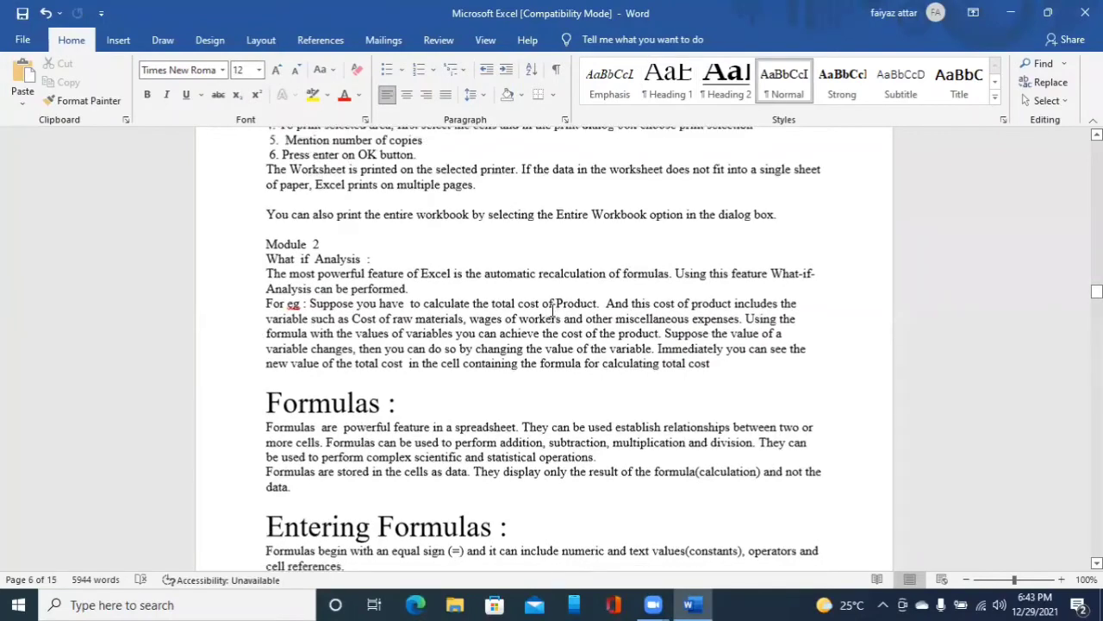
key("Down")
key("Down")
key("Down")
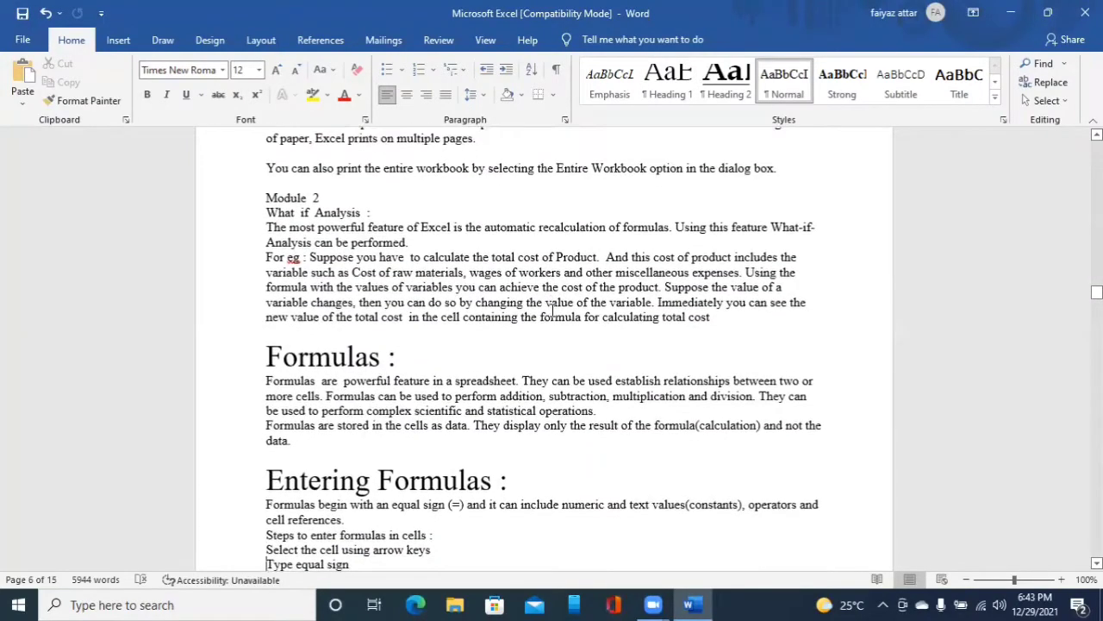
key("Down")
key("Down")
key("Down")
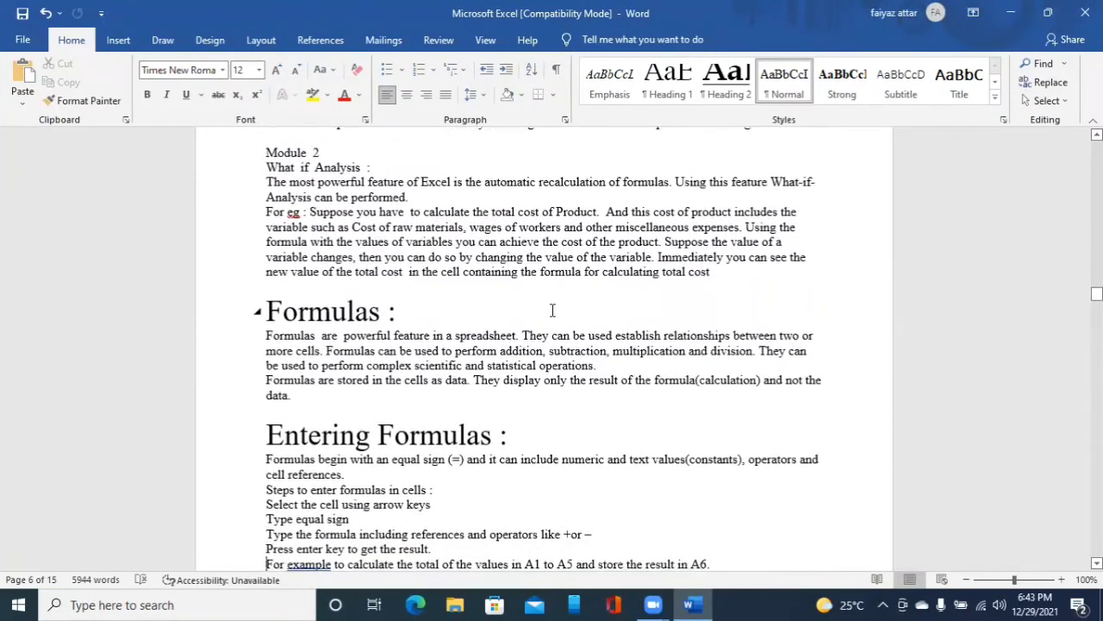
key("Down")
key("Down")
key("Down")
key("Down")
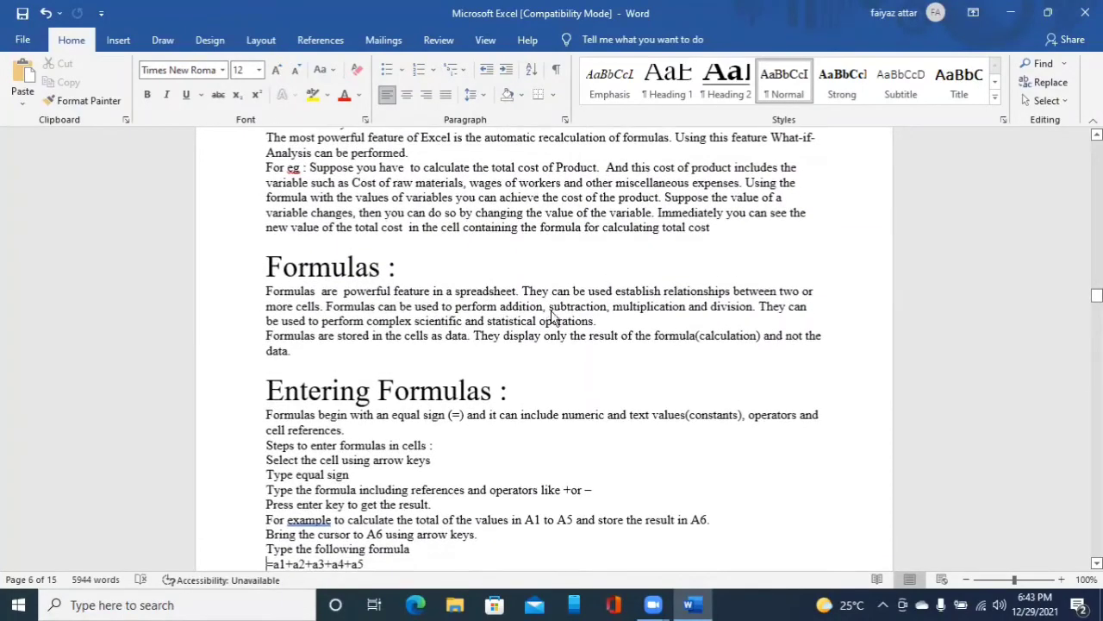
key("Down")
key("Down")
key("Down")
key("Down")
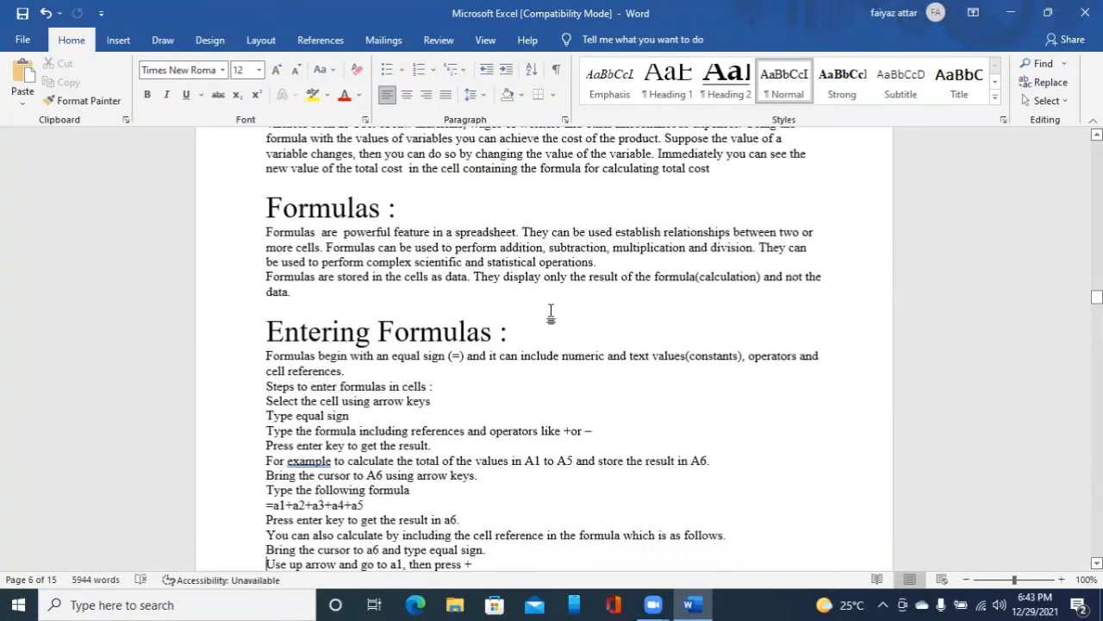
key("Down")
key("Down")
key("Down")
key("Down")
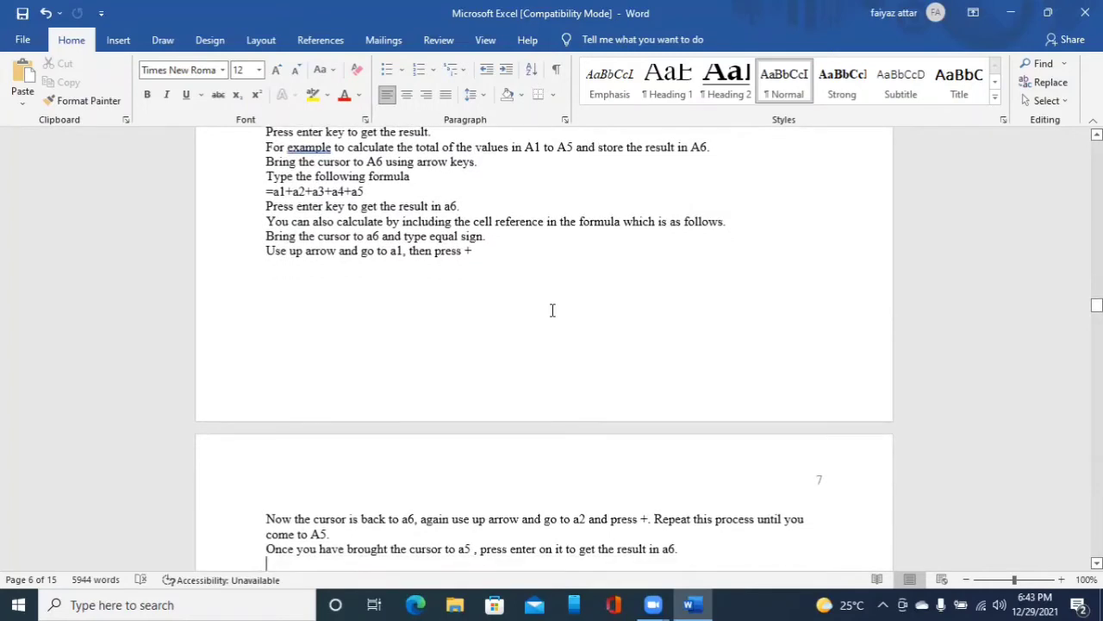
- Read line by line through the Referencing and Relative Referencing text on page 7, looking for the next section title
key("Down")
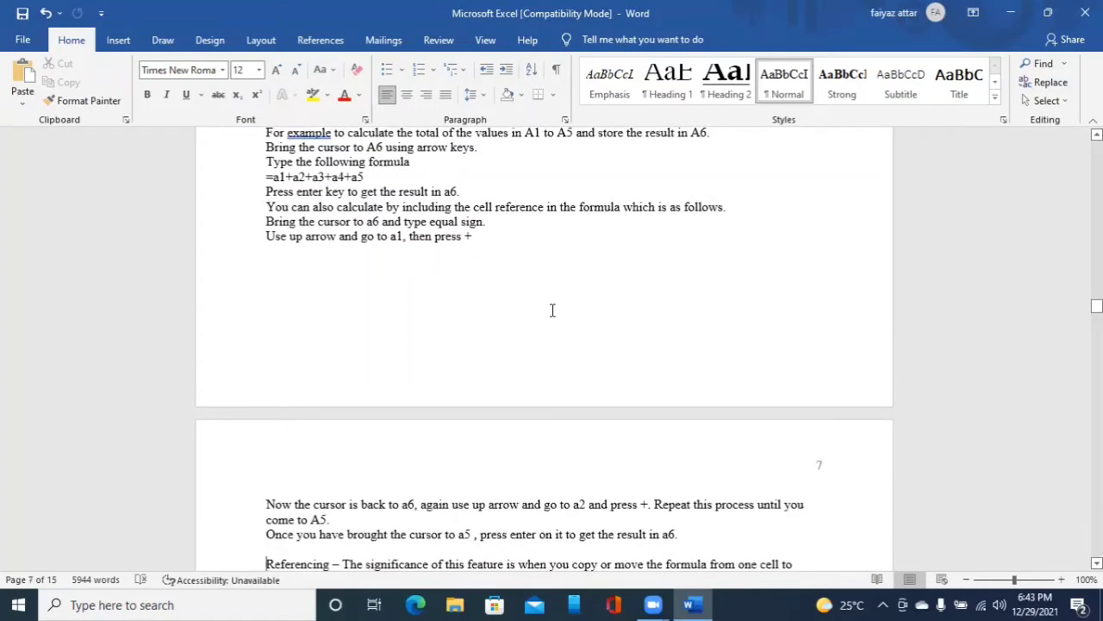
key("Down")
key("Down")
key("Down")
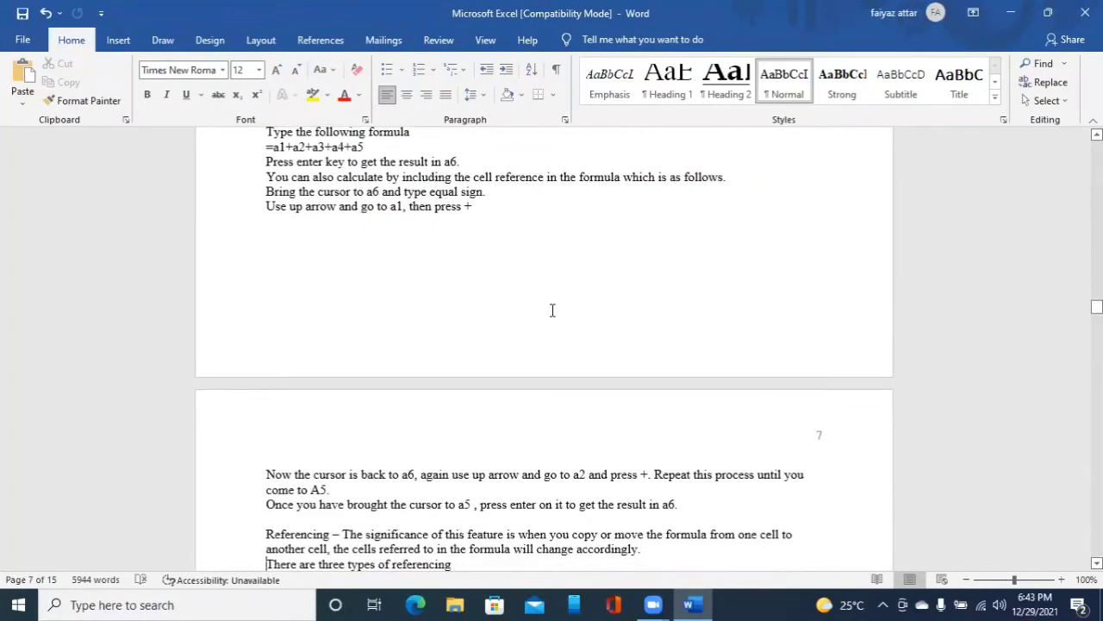
key("Down")
key("Down")
key("Down")
key("Down")
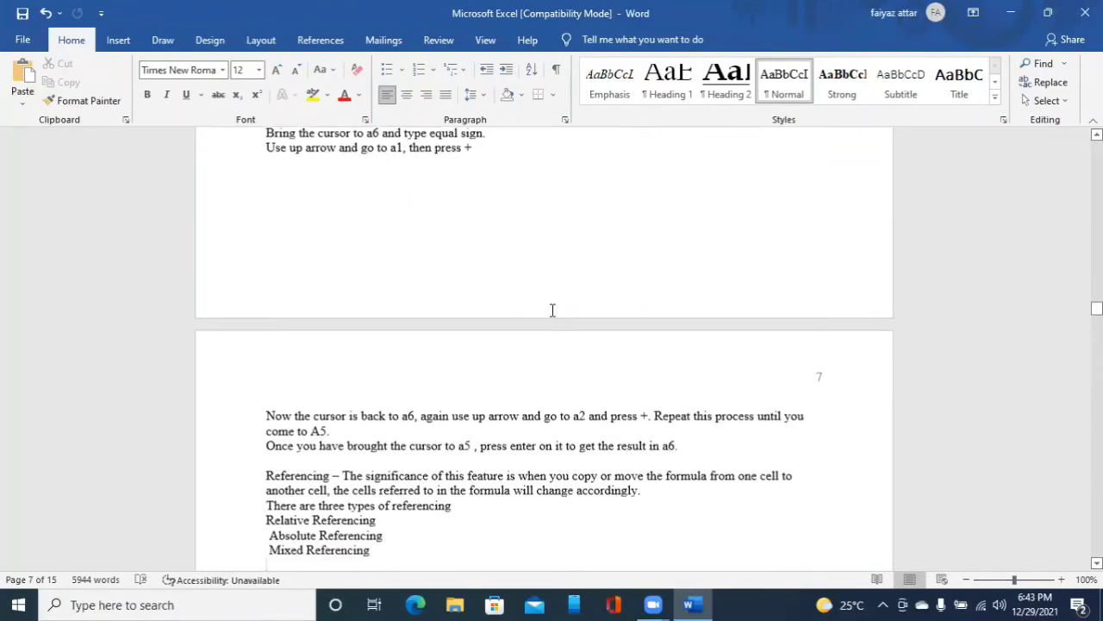
key("Down")
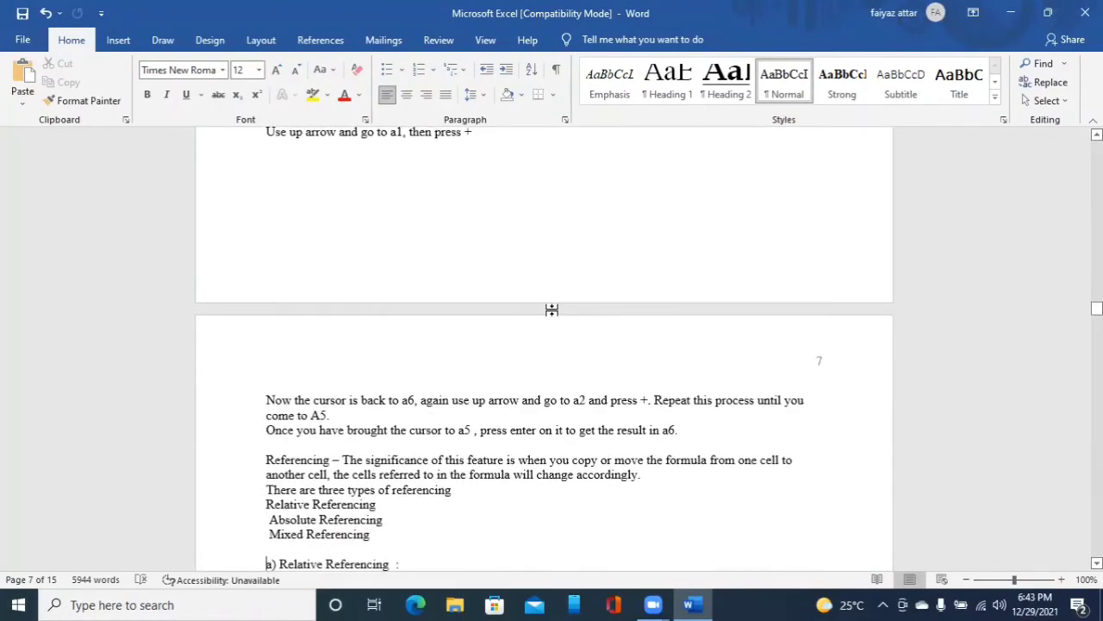
key("Down")
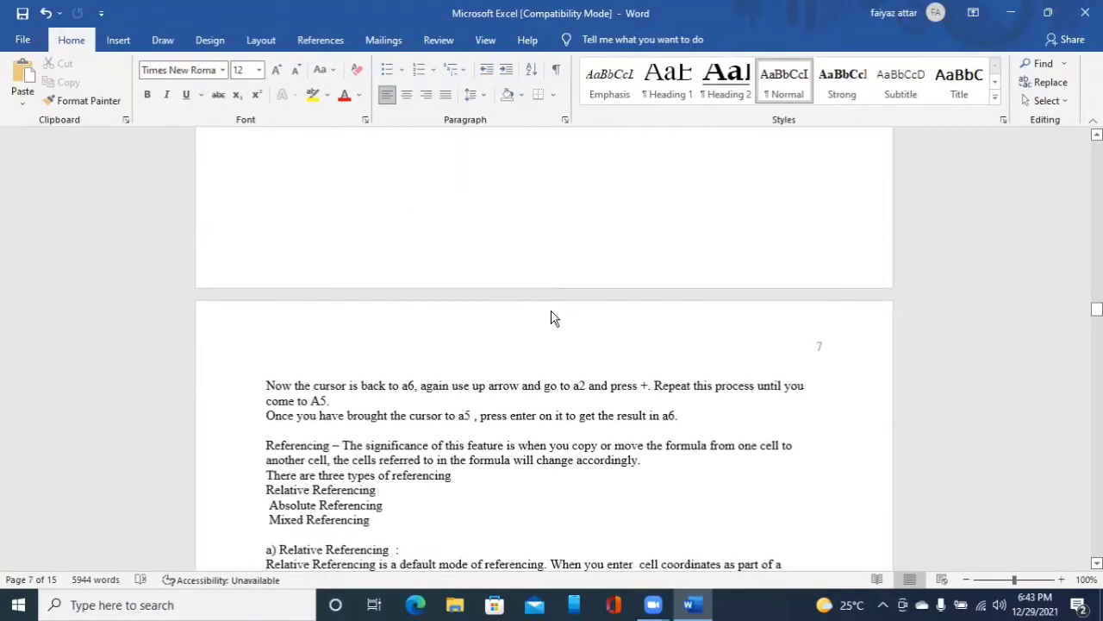
key("Down")
key("Down")
key("Down")
key("Down")
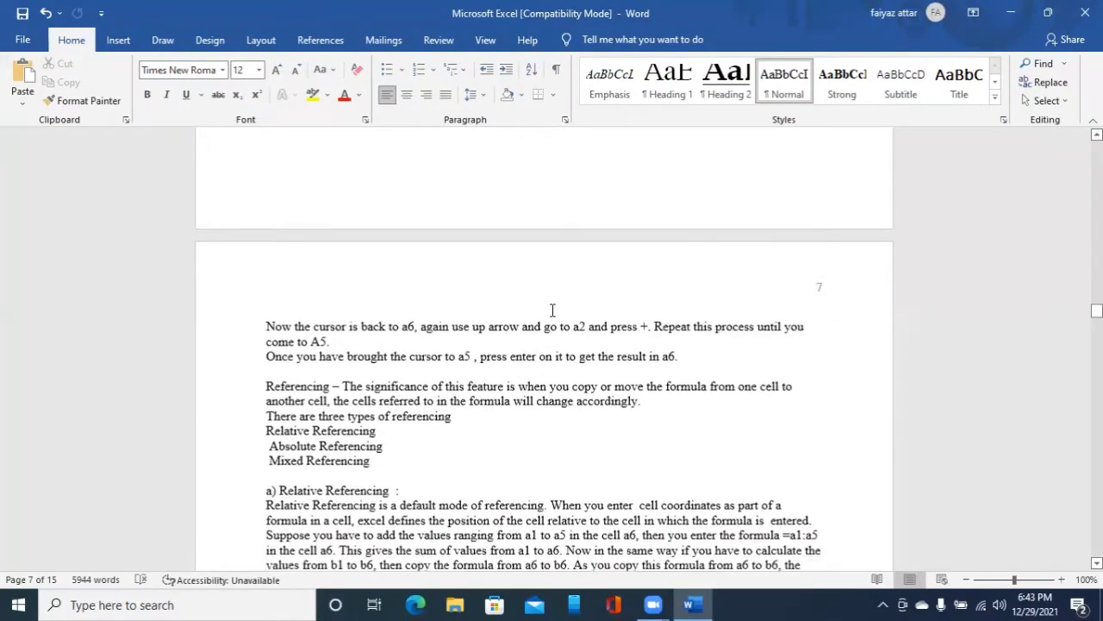
key("Down")
key("Down")
key("Down")
key("Down")
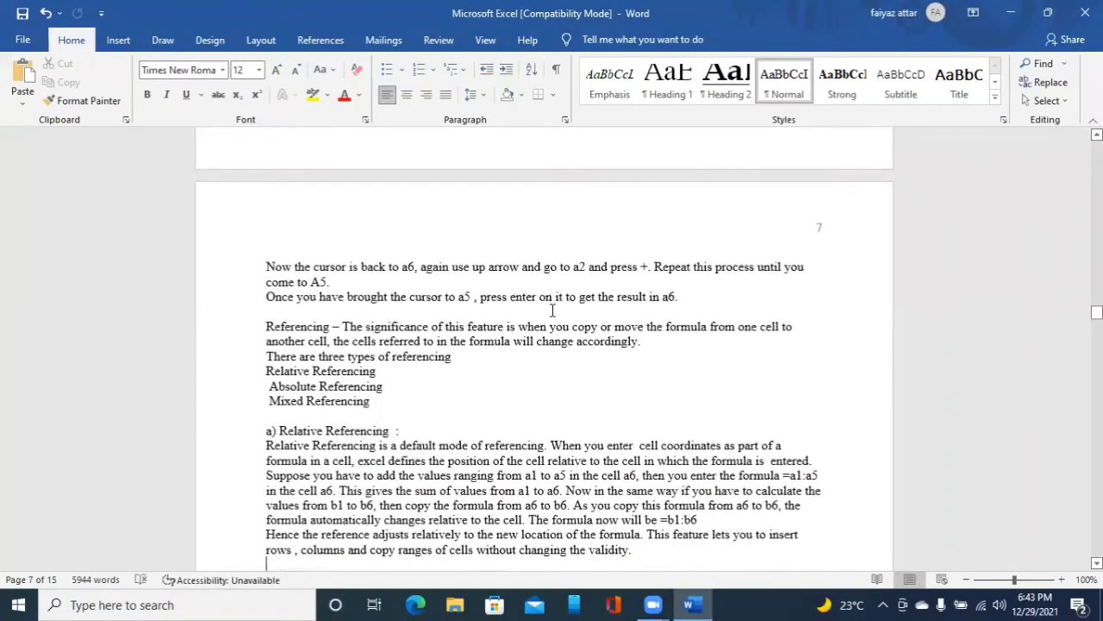
- Read line by line through the Absolute Referencing section and its tax rate formula examples on page 7
key("Down")
key("Down")
key("Down")
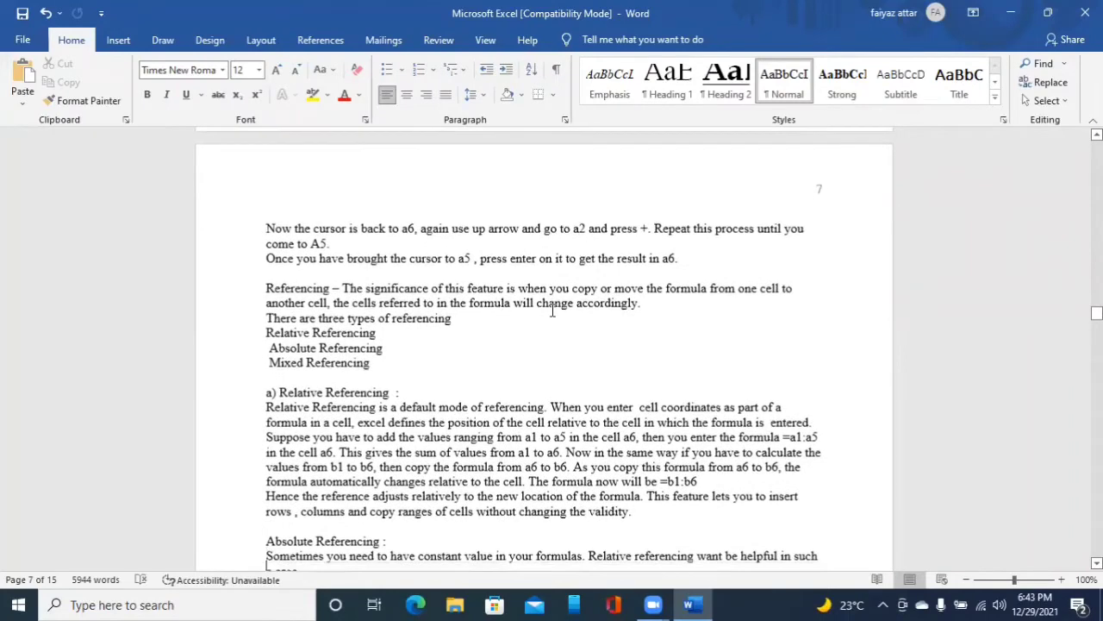
key("Down")
key("Down")
key("Down")
key("Down")
key("Down")
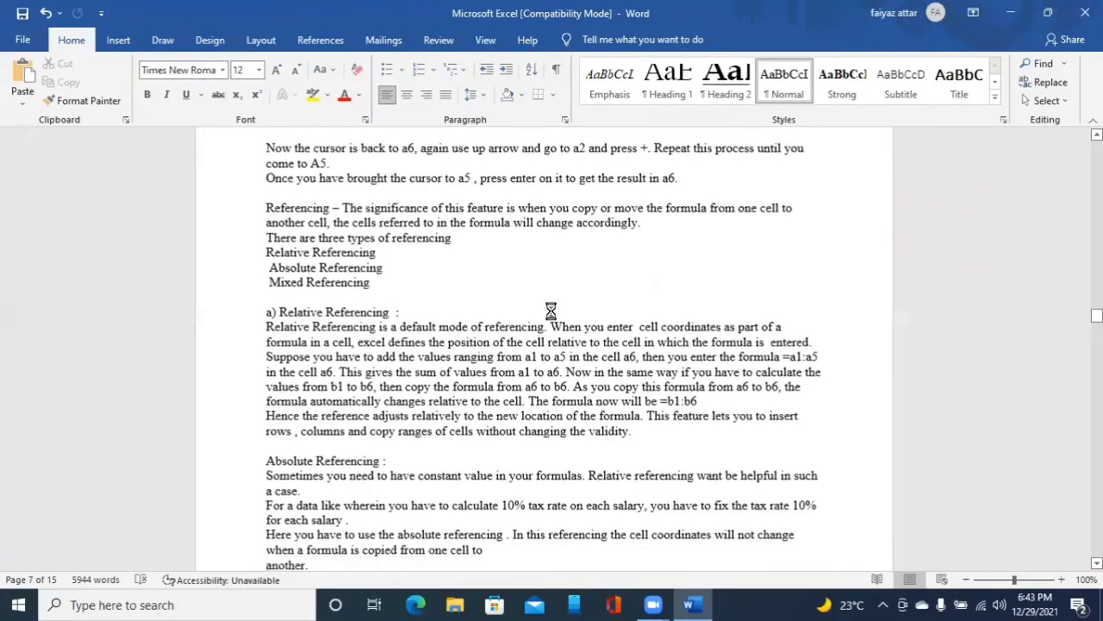
key("Down")
key("Down")
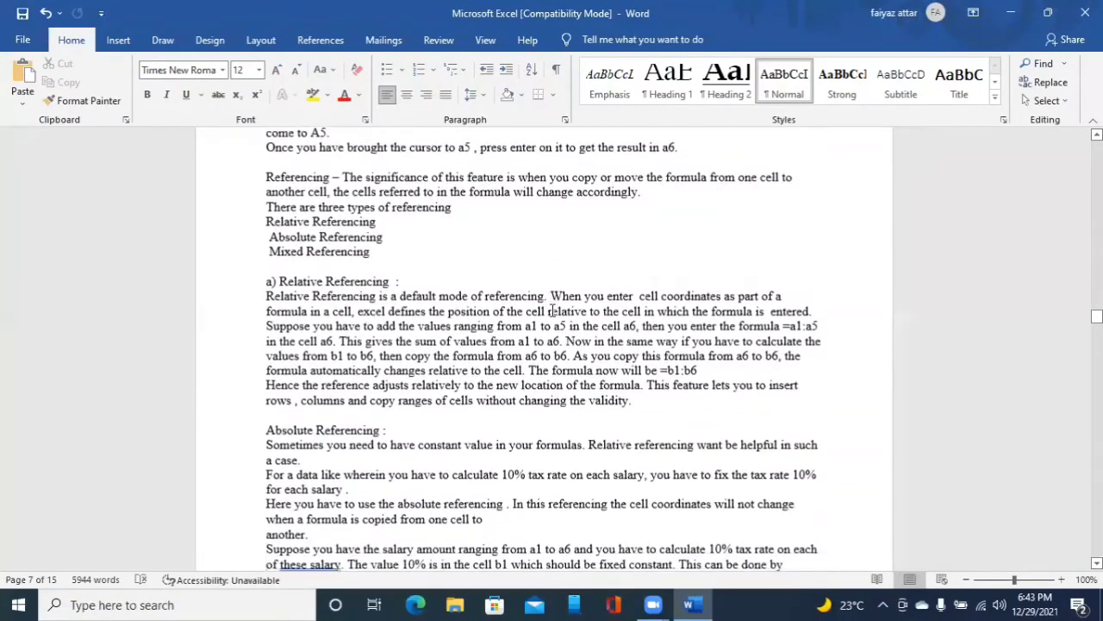
key("Down")
key("Down")
key("Down")
key("Down")
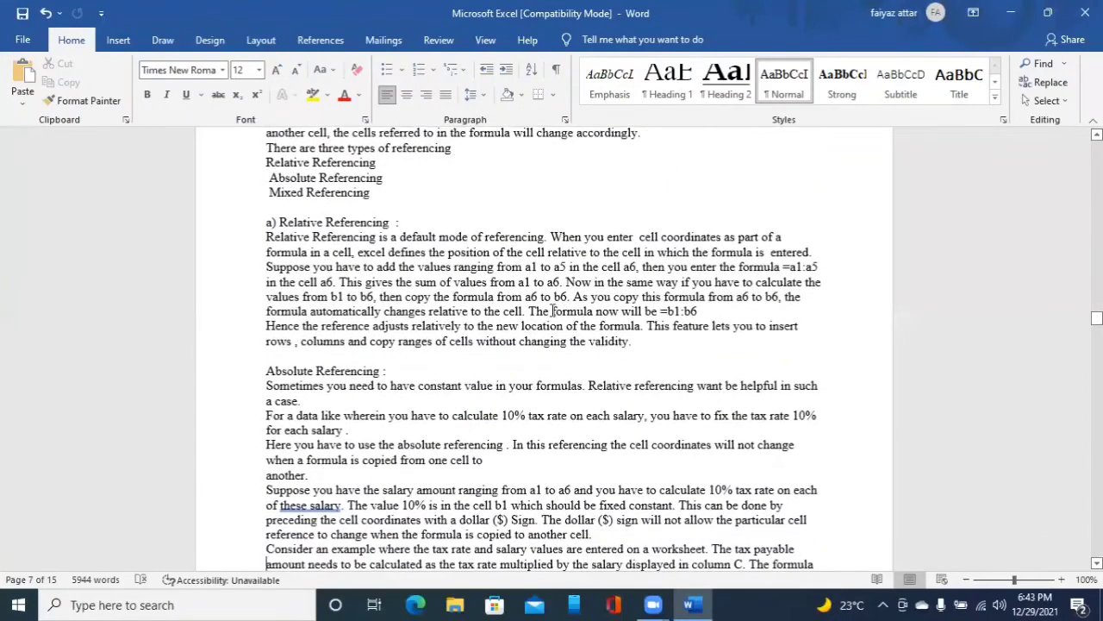
key("Down")
key("Down")
key("Down")
key("Down")
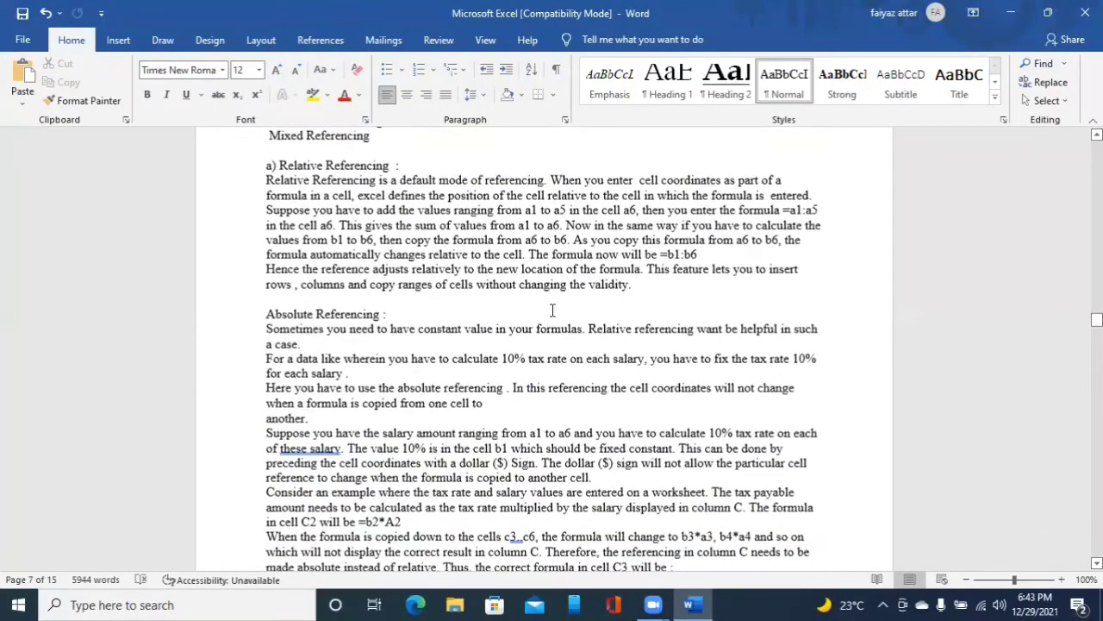
key("Down")
key("Down")
key("Down")
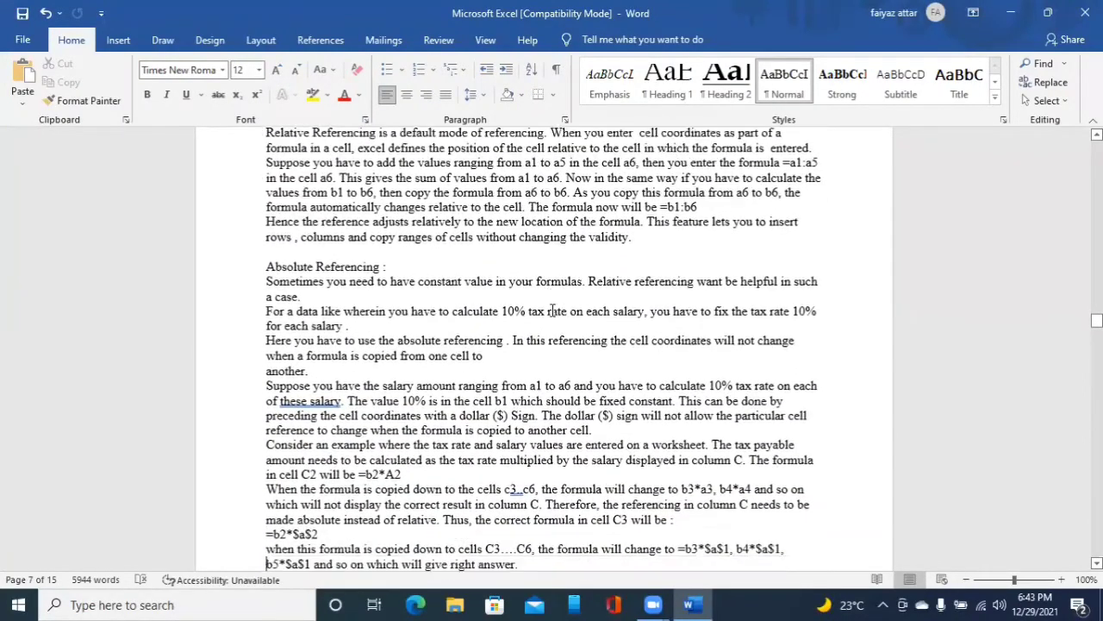
- Insert the built-in Automatic Table 2 table of contents at the start of the document, above the "Introduction to Spread sheets" heading
key("ctrl+Home")
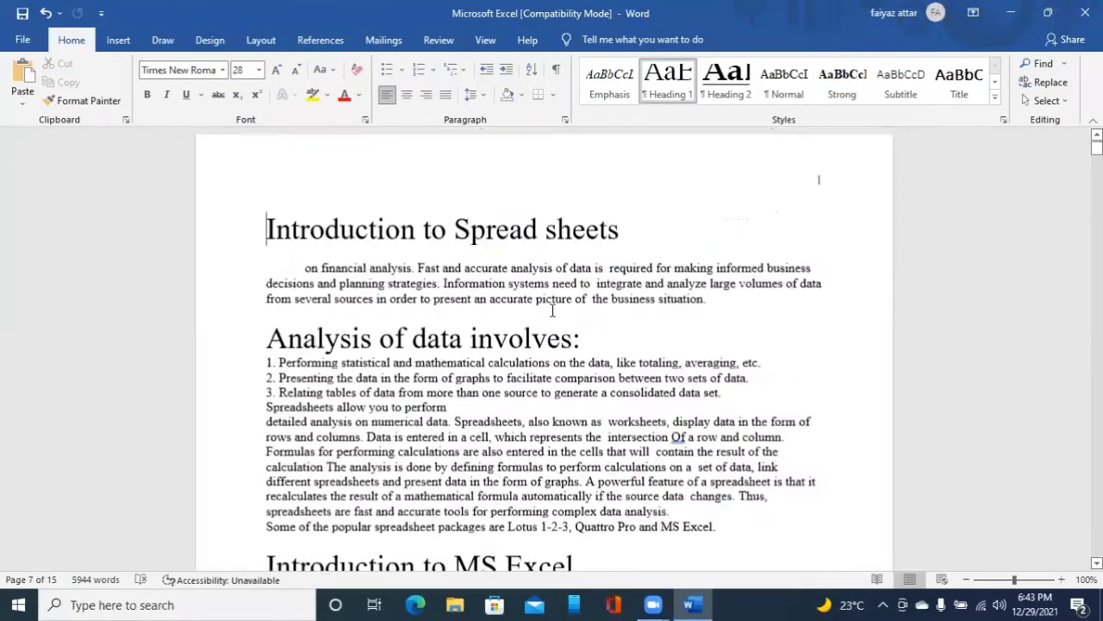
scroll(552, 311, "up", 1)
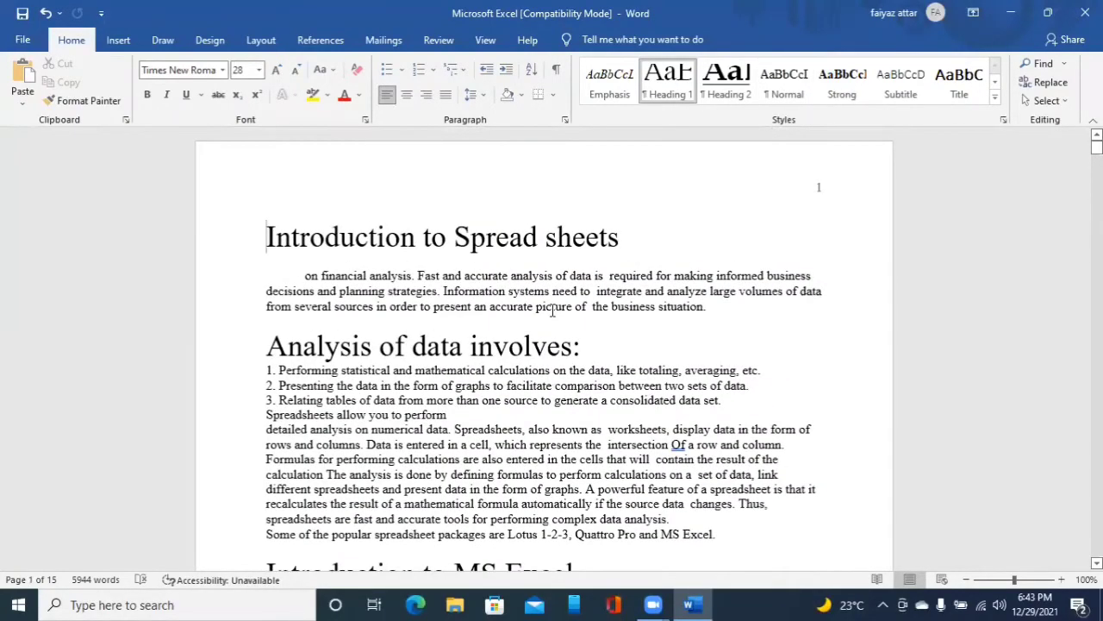
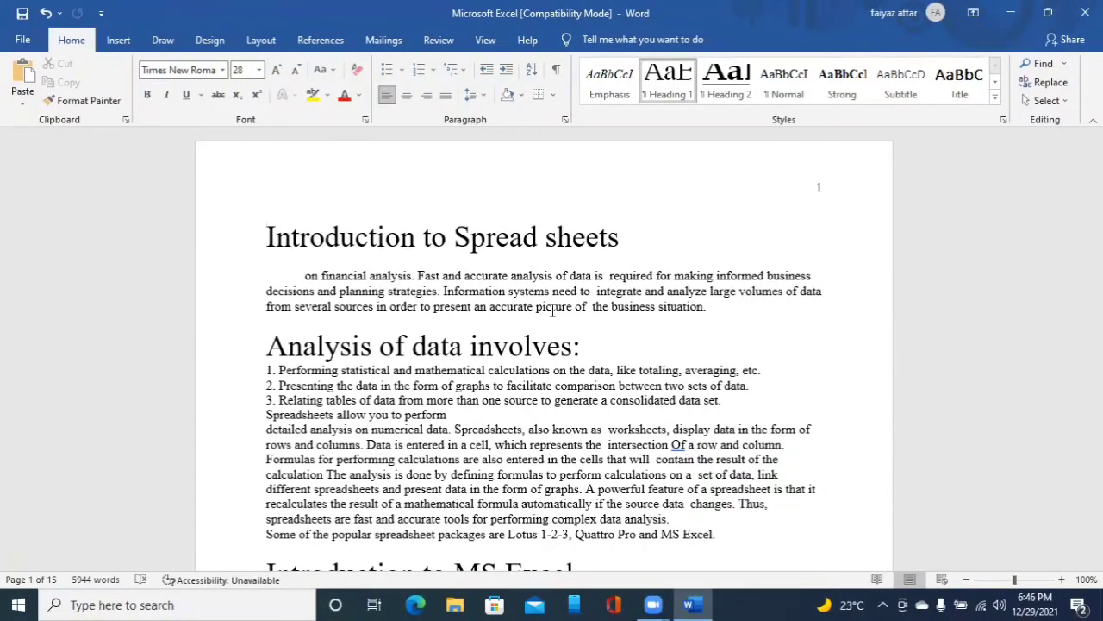
key("alt+s")
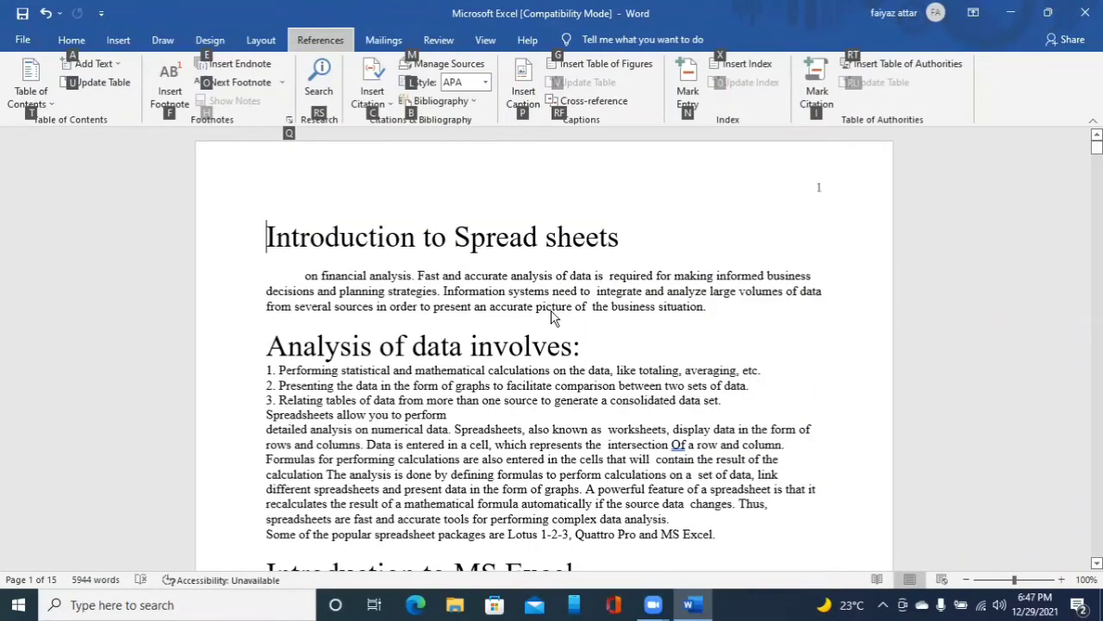
key("t")
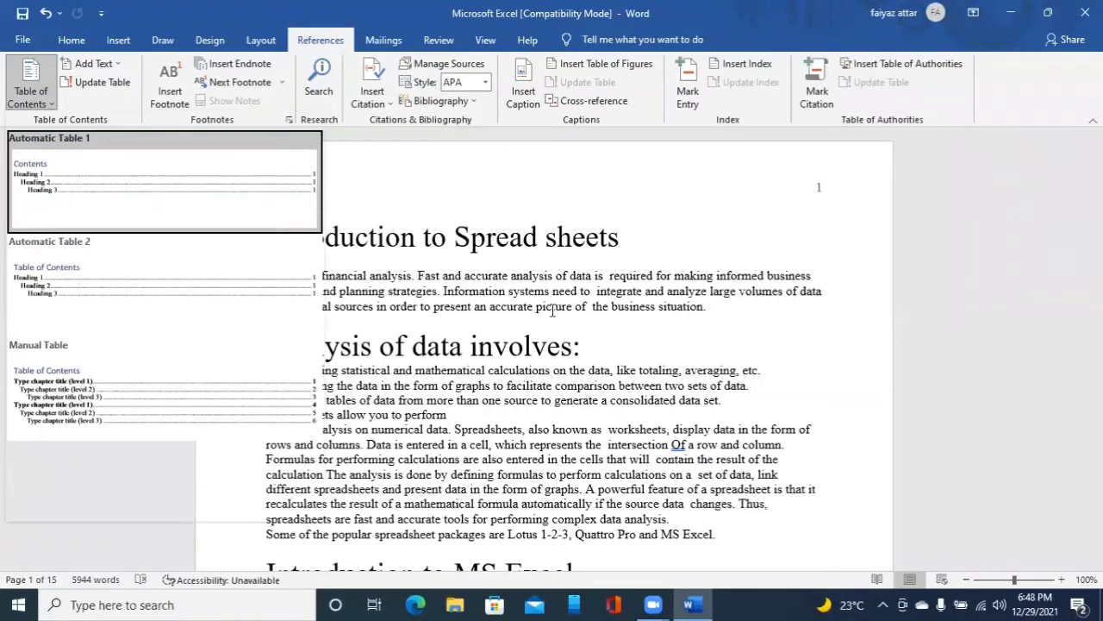
key("Down")
key("Up")
key("Down")
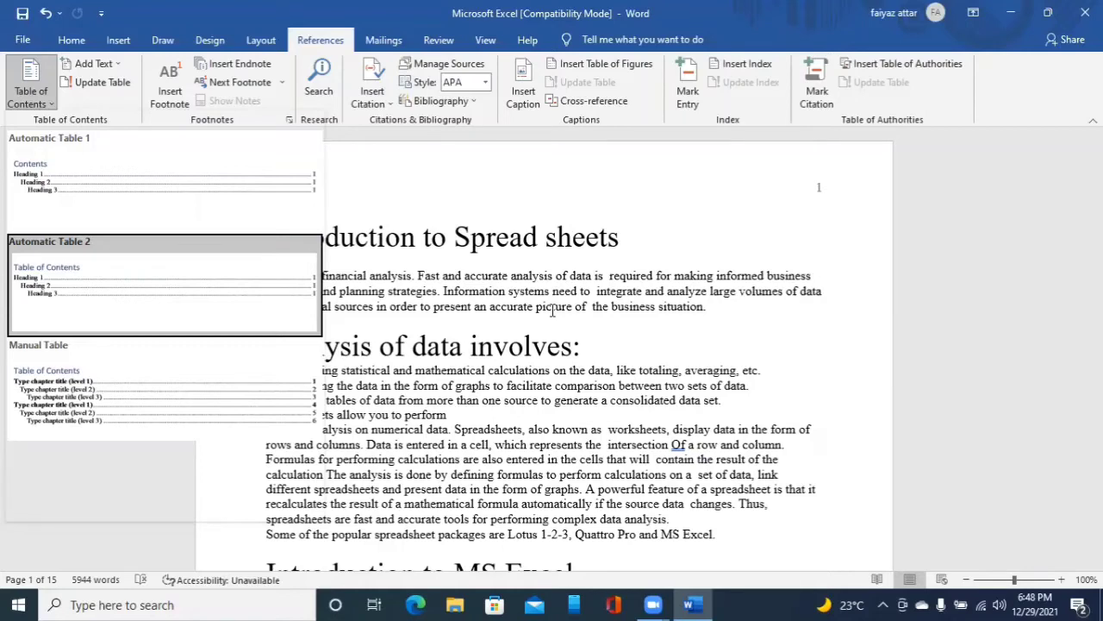
key("Up")
key("Down")
key("Down")
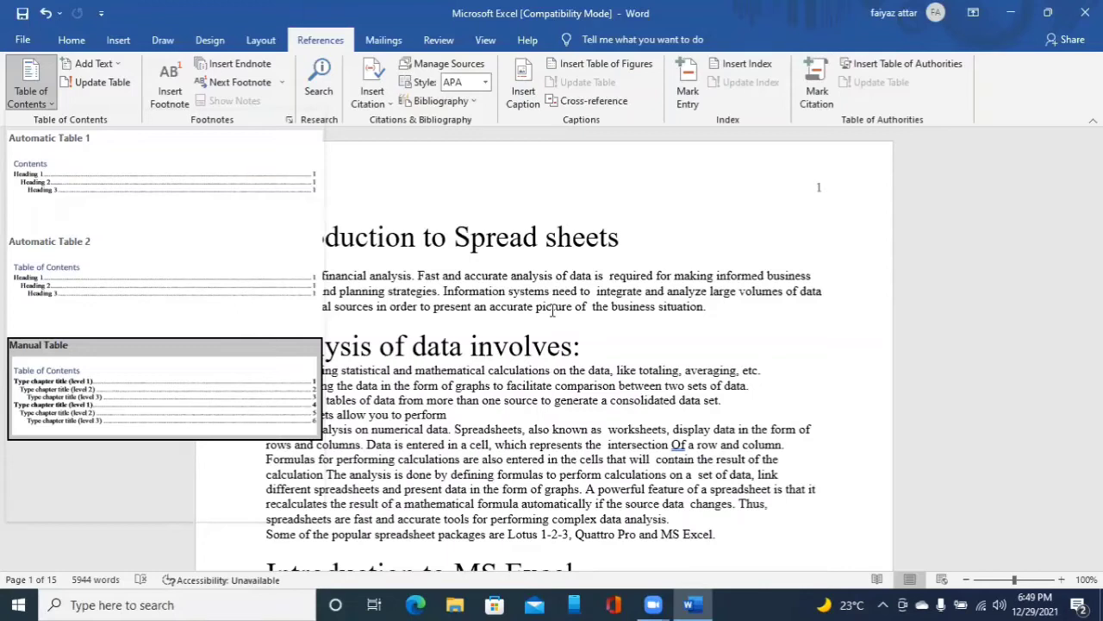
key("Up")
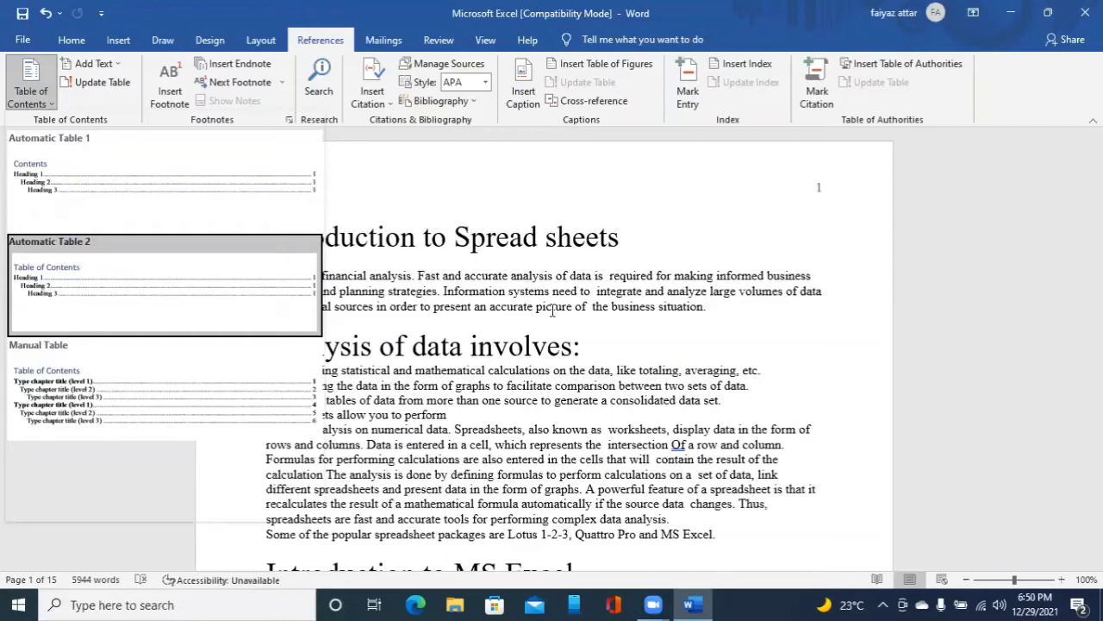
key("Down")
key("Up")
key("Return")
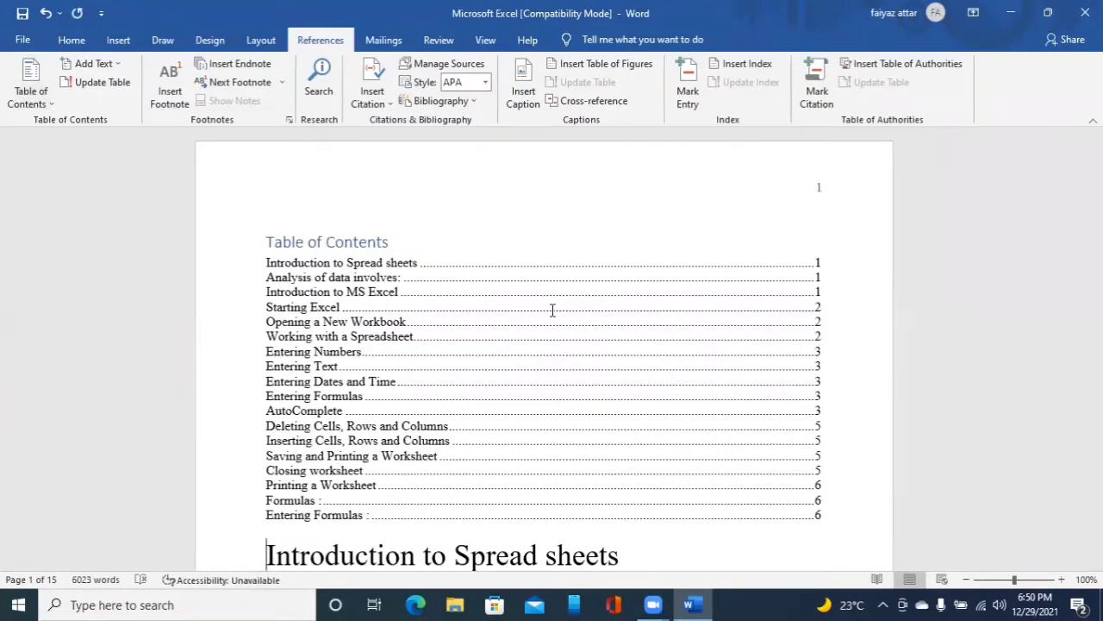
- Examine the inserted table of contents, reading its title character by character and moving between the title and the entries
key("ctrl+Home")
key("Down")
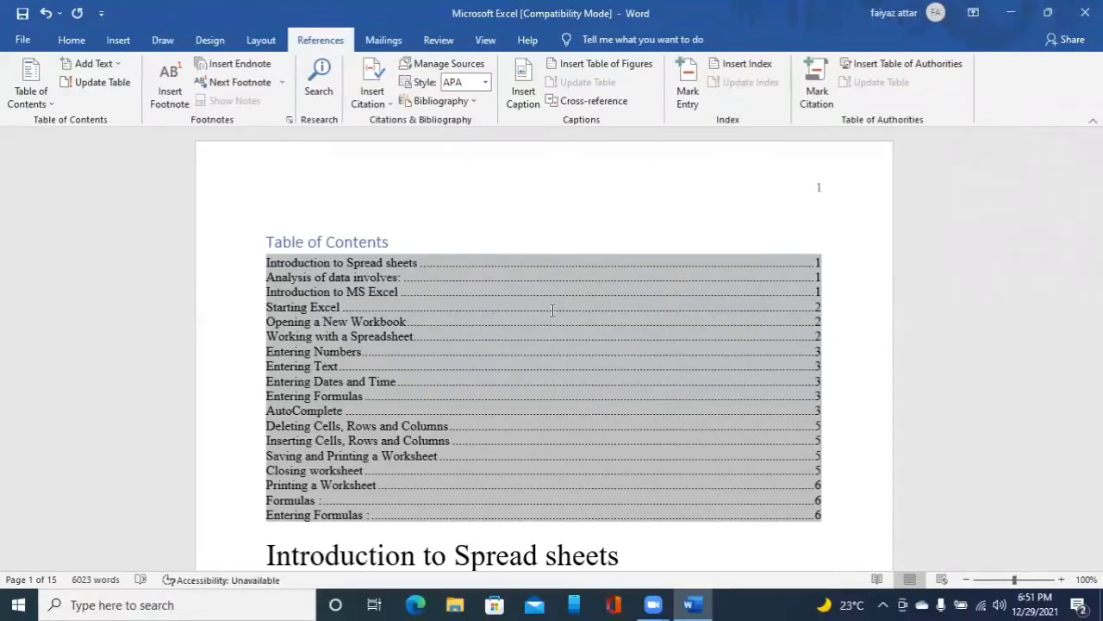
key("ctrl+Home")
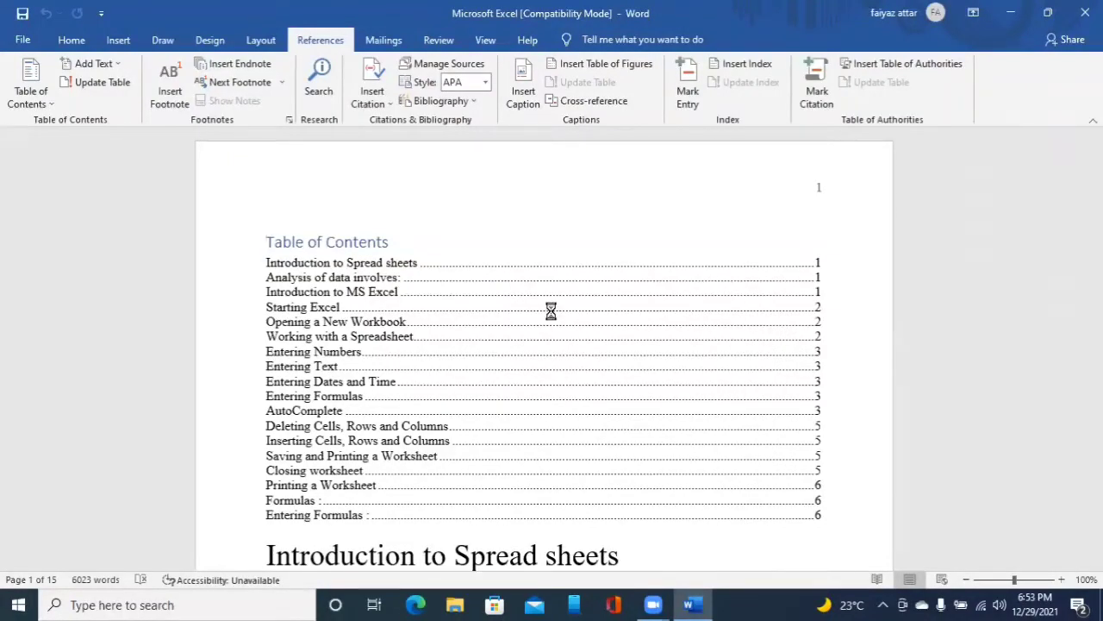
key("Down")
key("Up")
key("Right")
key("Right")
key("Right")
key("Right")
key("Right")
key("Right")
key("Right")
key("Right")
key("Right")
key("Right")
key("Right")
key("Right")
key("Right")
key("Right")
key("Right")
key("Right")
key("Right")
key("ctrl+Left")
key("Down")
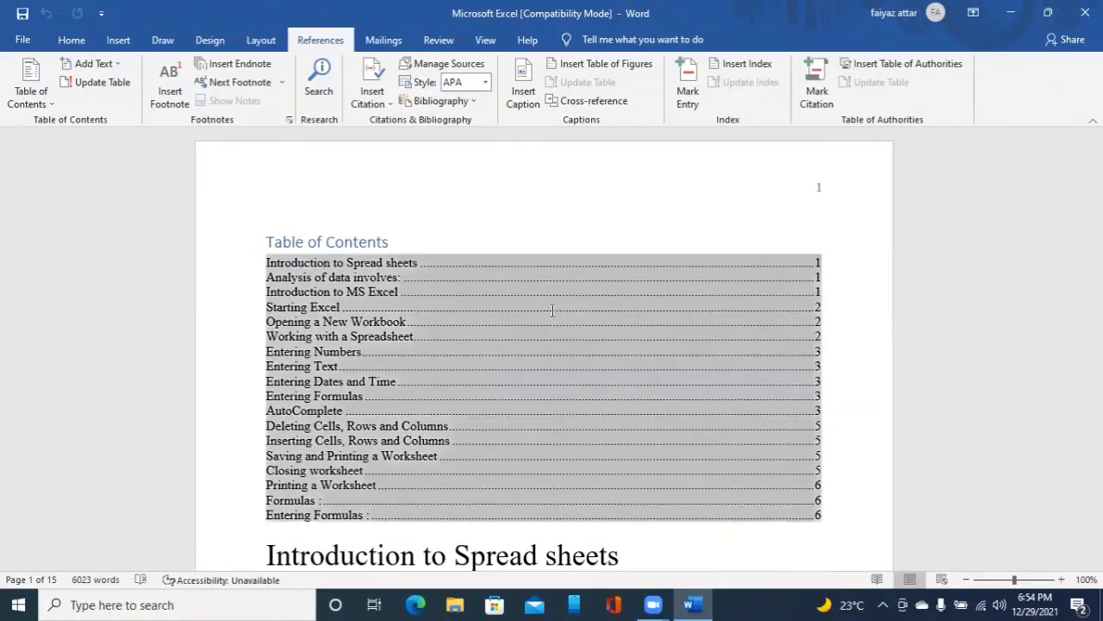
key("Up")
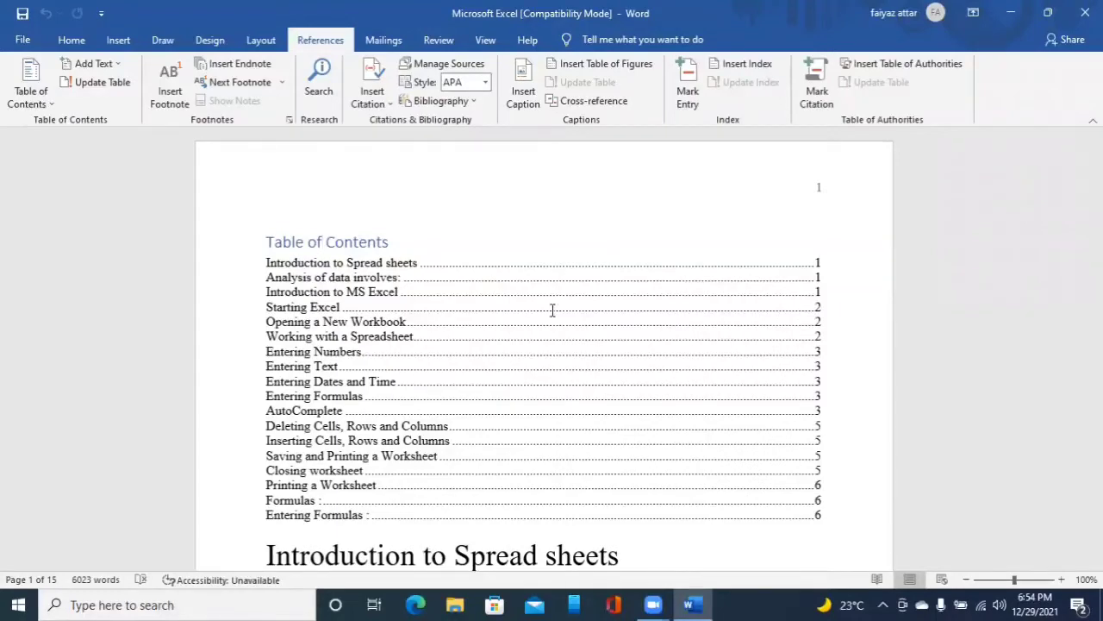
key("Down")
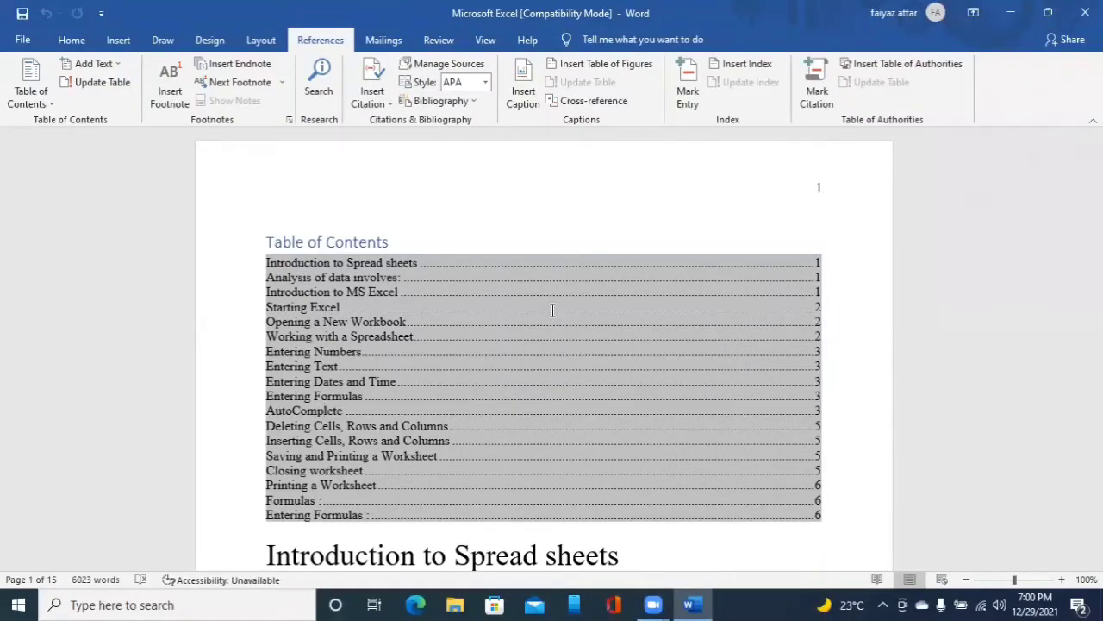
key("alt+Tab")
key("alt+Tab")
key("alt+Tab")
key("alt+Tab")
key("alt+Tab")
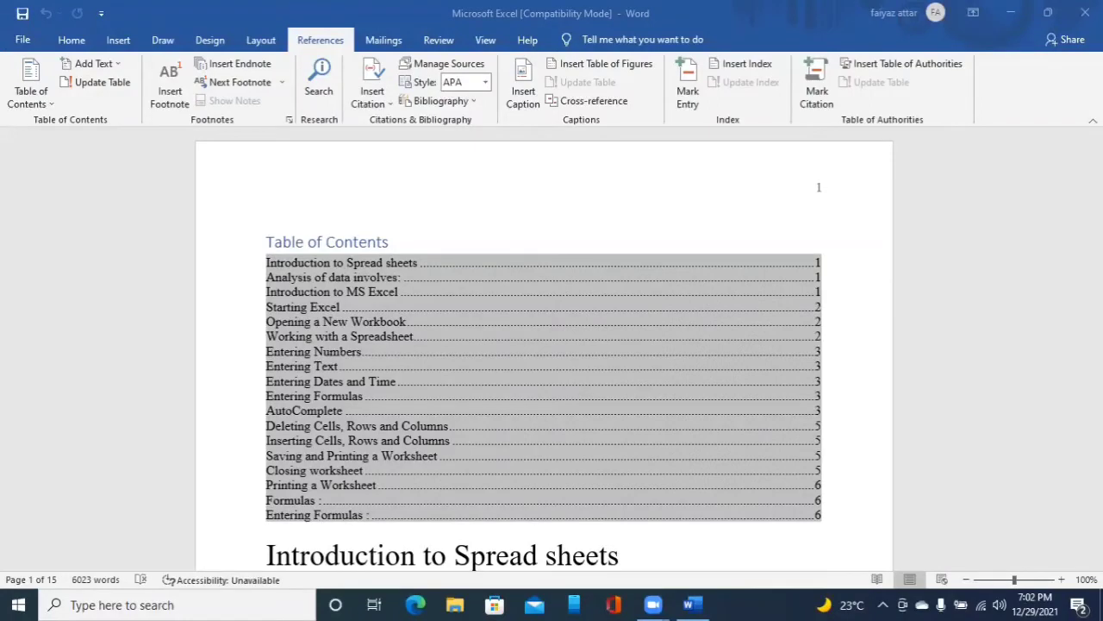
key("alt+Tab")
key("alt+Tab")
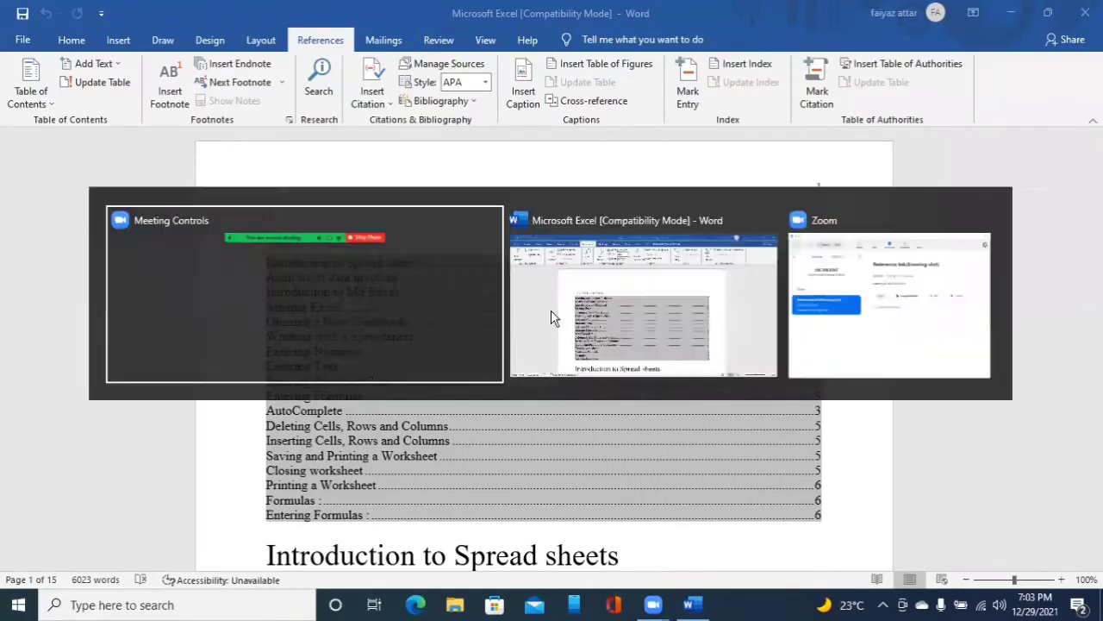
key("alt+Tab")
key("alt+Tab")
key("alt+Tab")
key("alt+Tab")
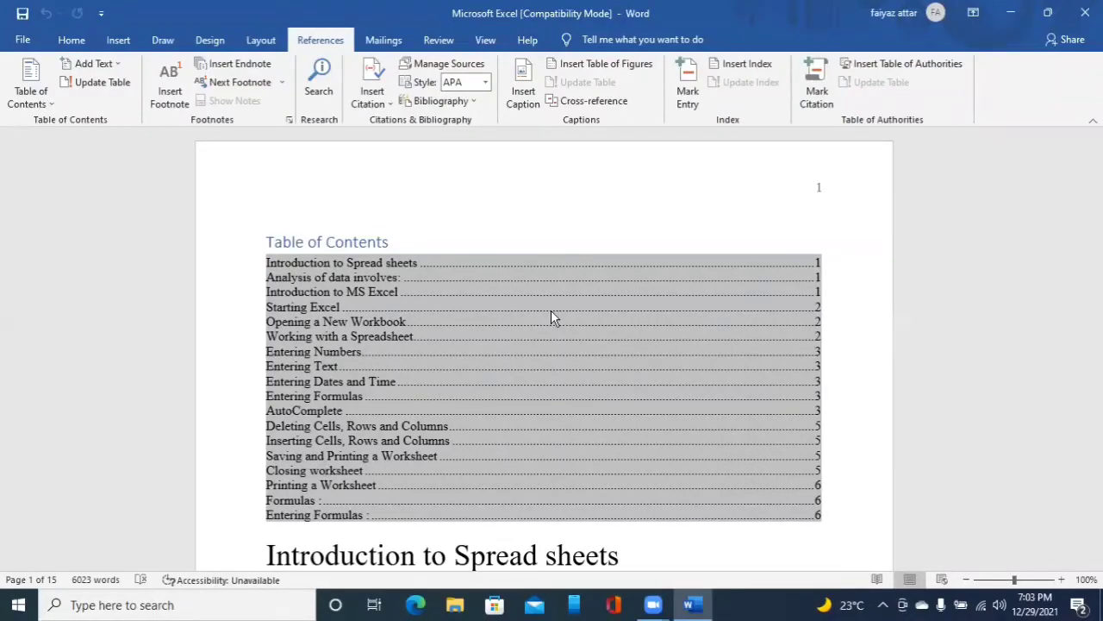
- Move through the table of contents to the "Introduction to Spread sheets" heading below it, and return to the start of the document
key("Down")
key("Down")
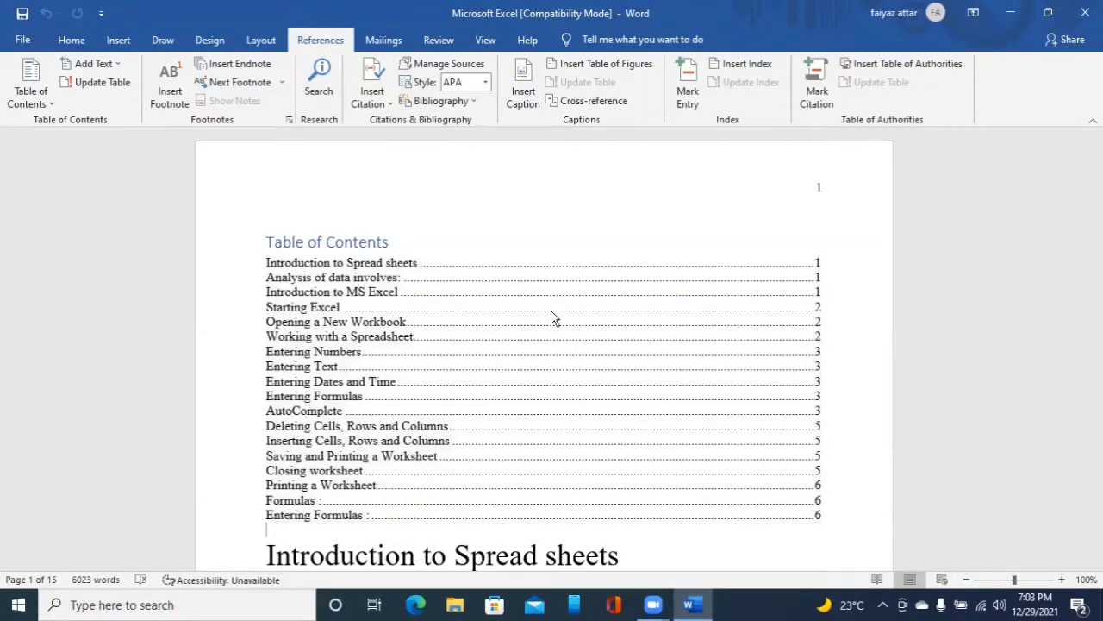
key("Down")
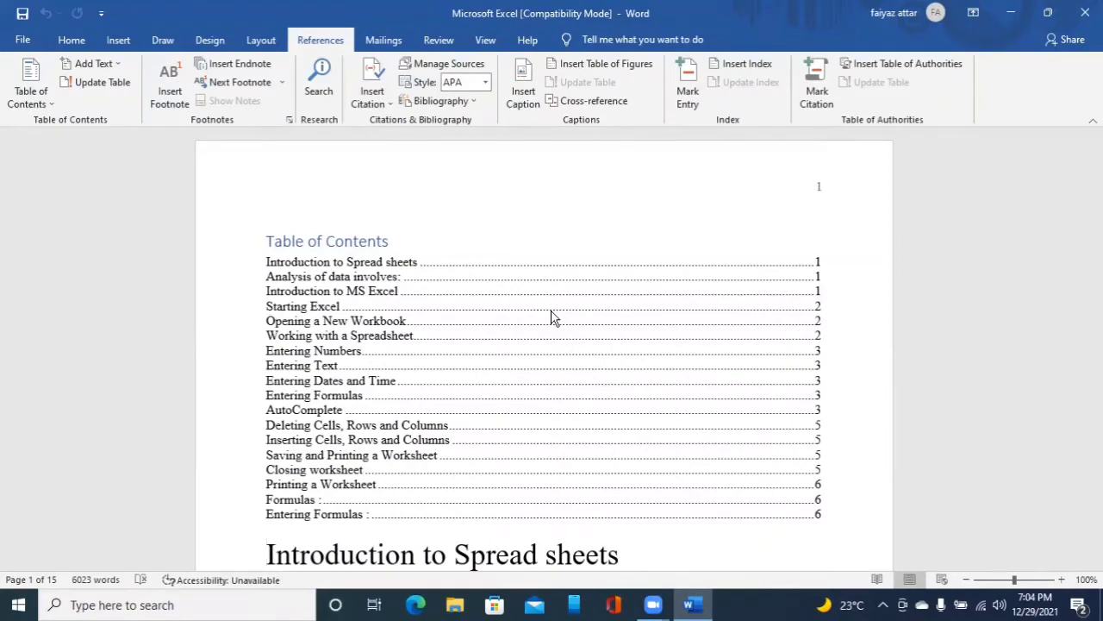
key("ctrl+Home")
key("alt+Tab")
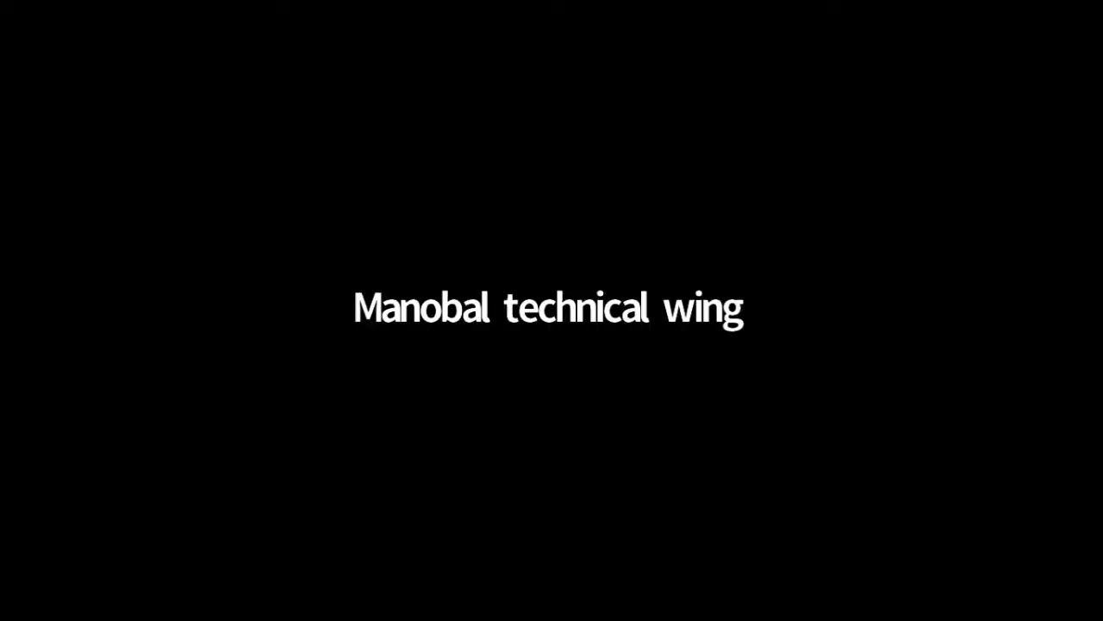
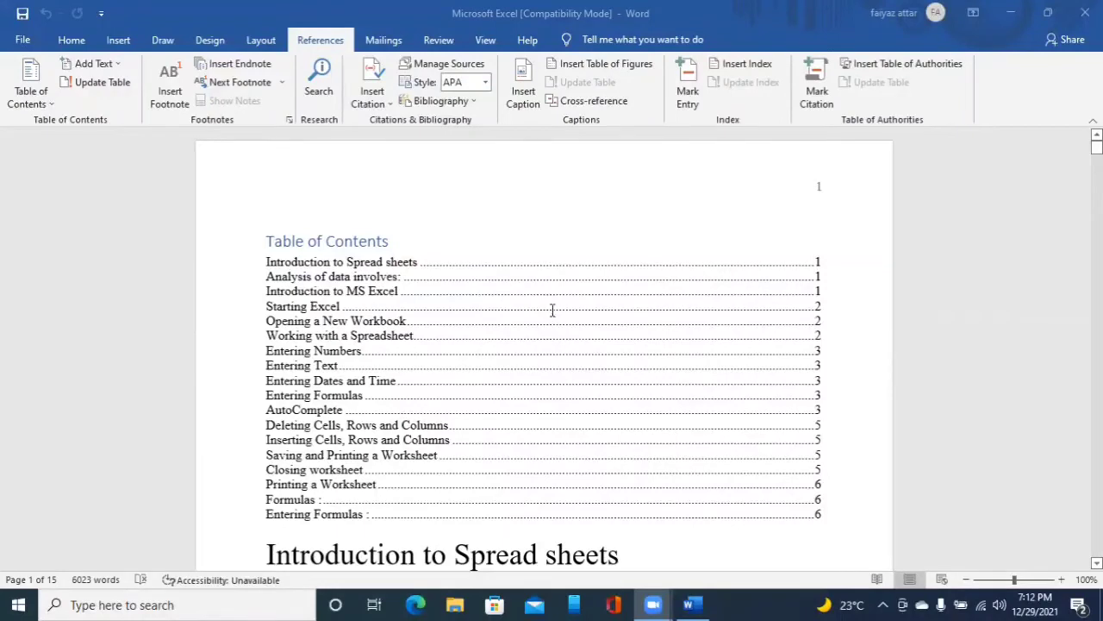
left_click(553, 310)
key("ctrl+Home")
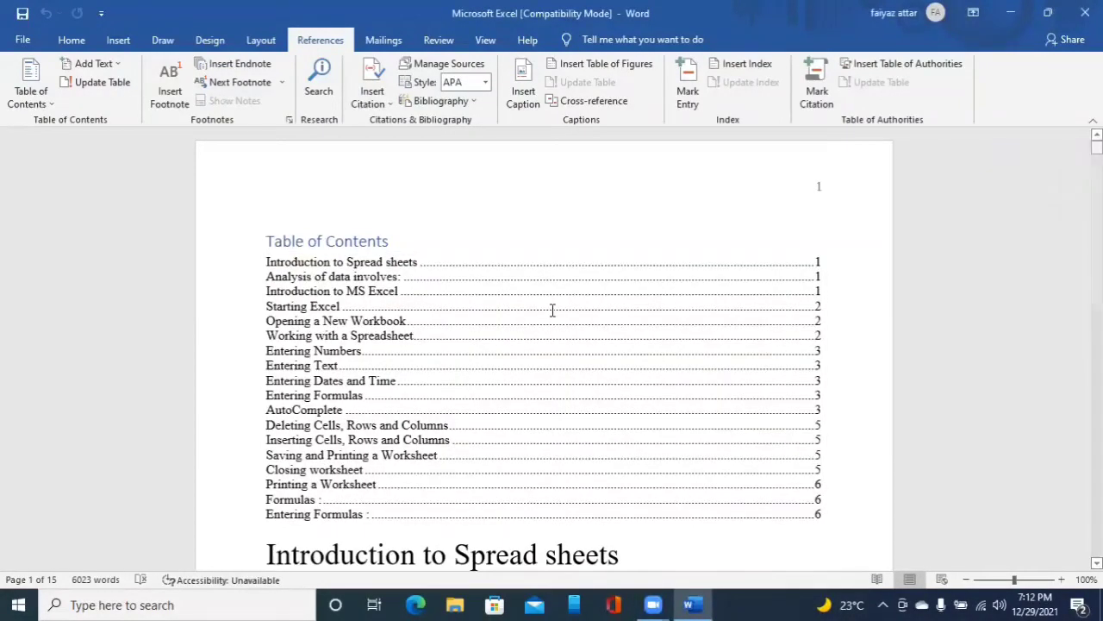
- Move line by line through the table of contents entries and return to the start of the document
key("Down")
key("Down")
key("Down")
key("Down")
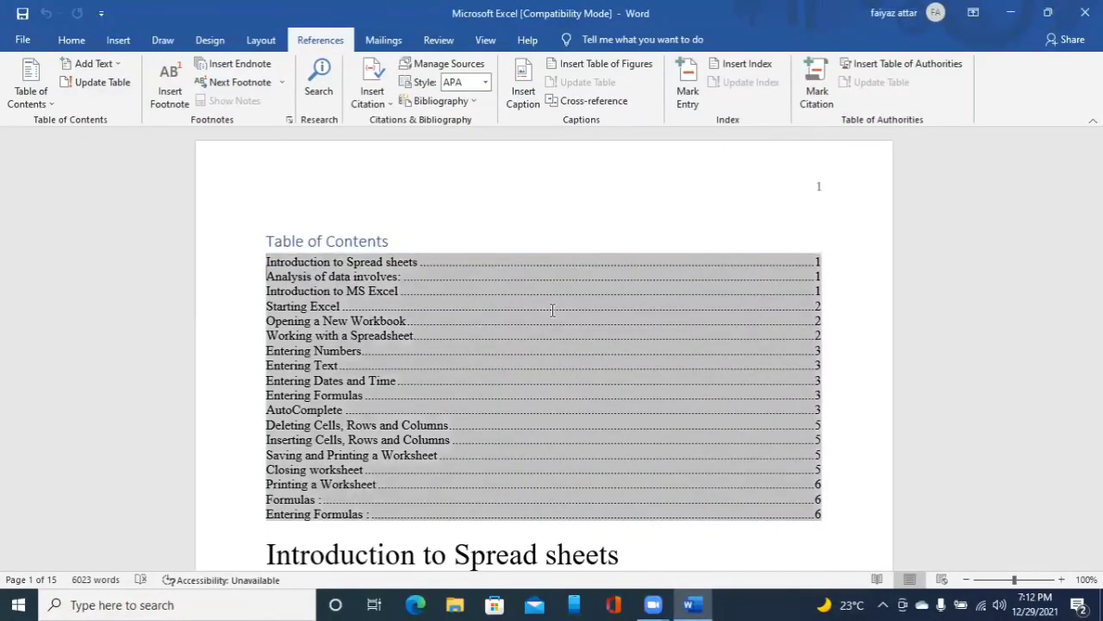
key("Down")
key("Down")
key("Down")
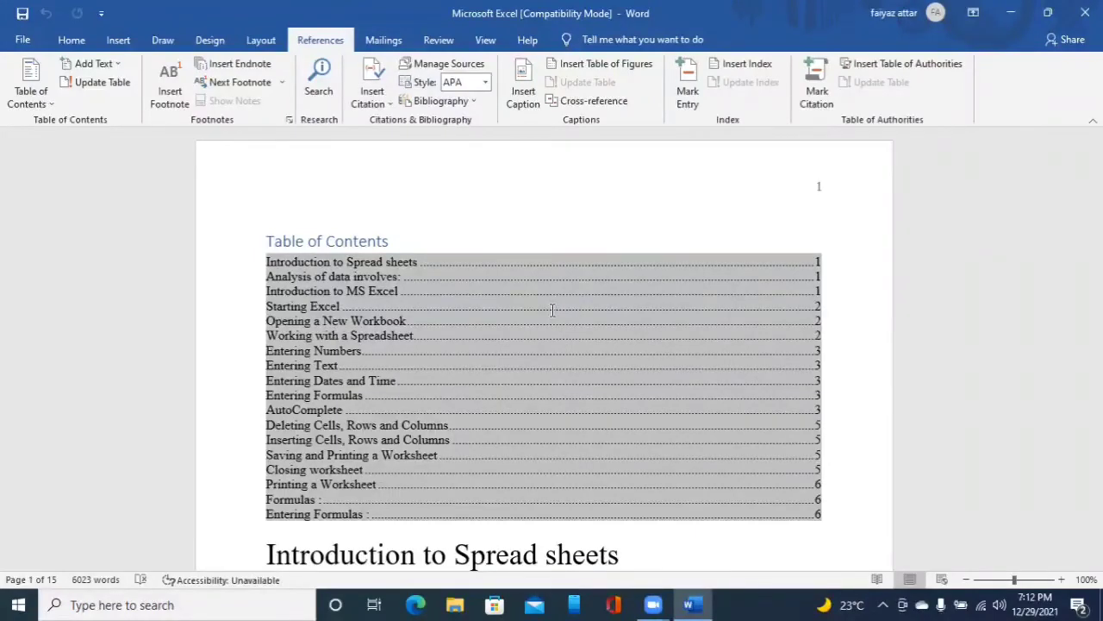
key("Down")
key("Down")
key("ctrl+Home")
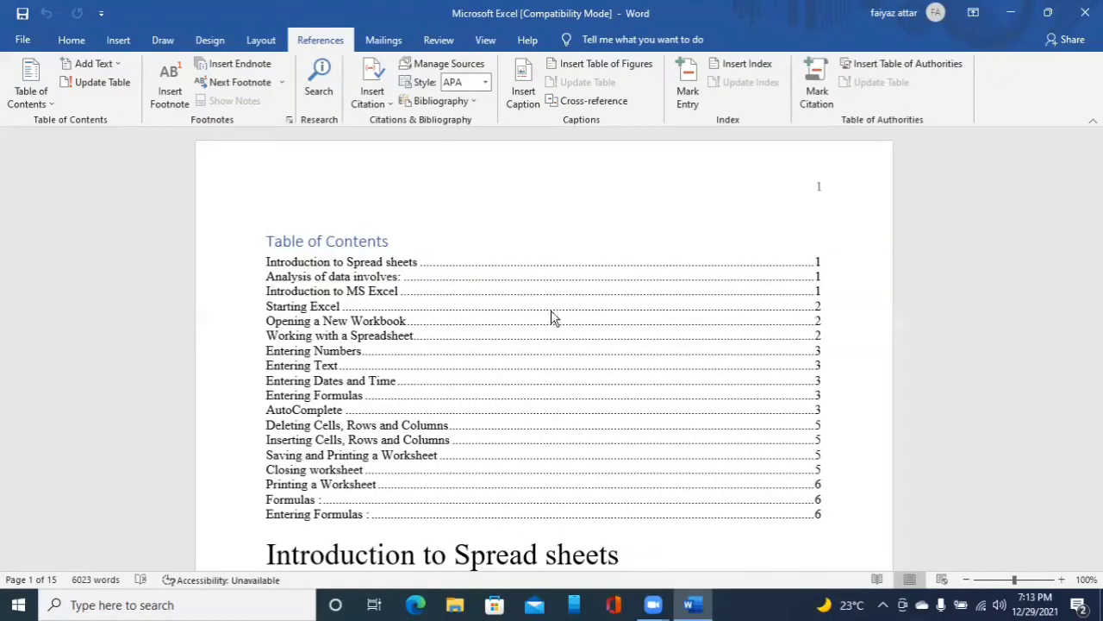
- Jump to page 5 of the document with the Go To command
key("ctrl+g")
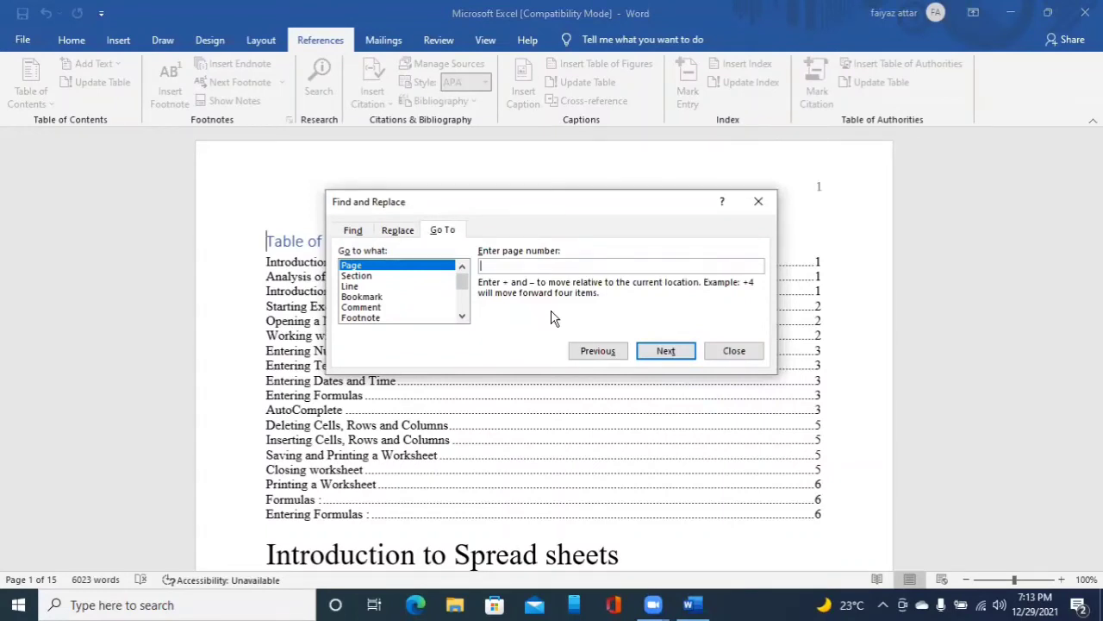
key("Escape")
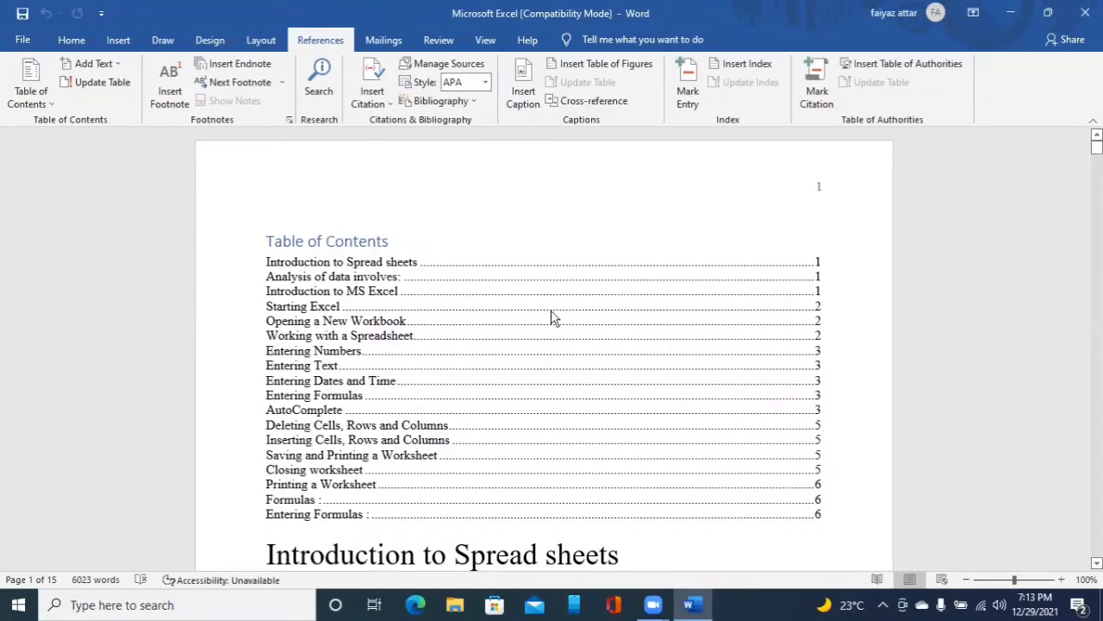
key("ctrl+g")
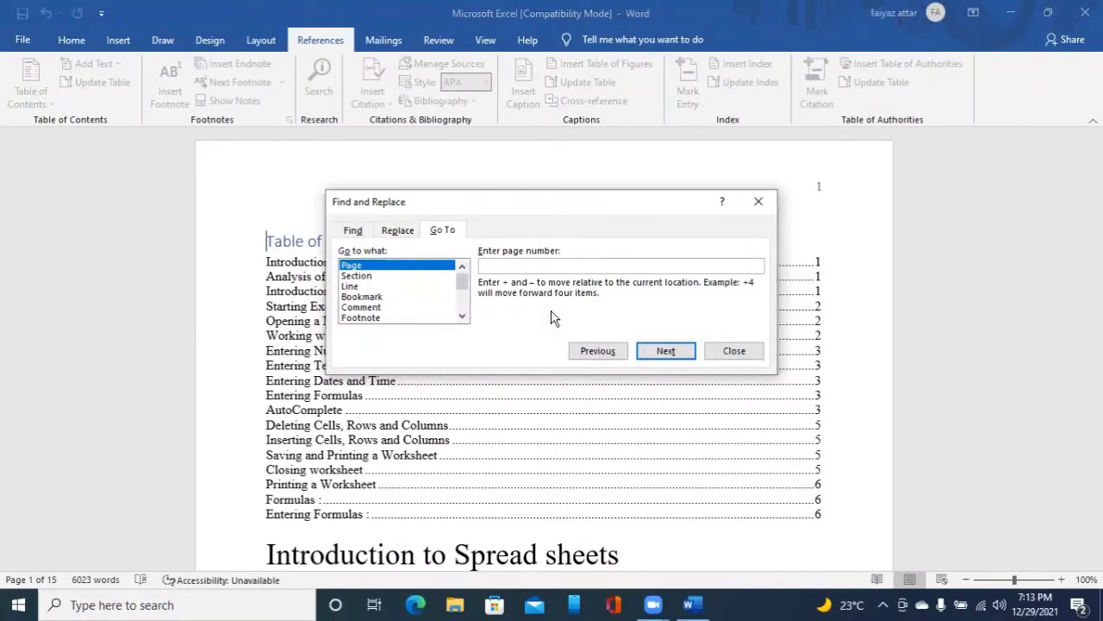
key("Tab")
key("shift+Tab")
type("5")
key("Tab")
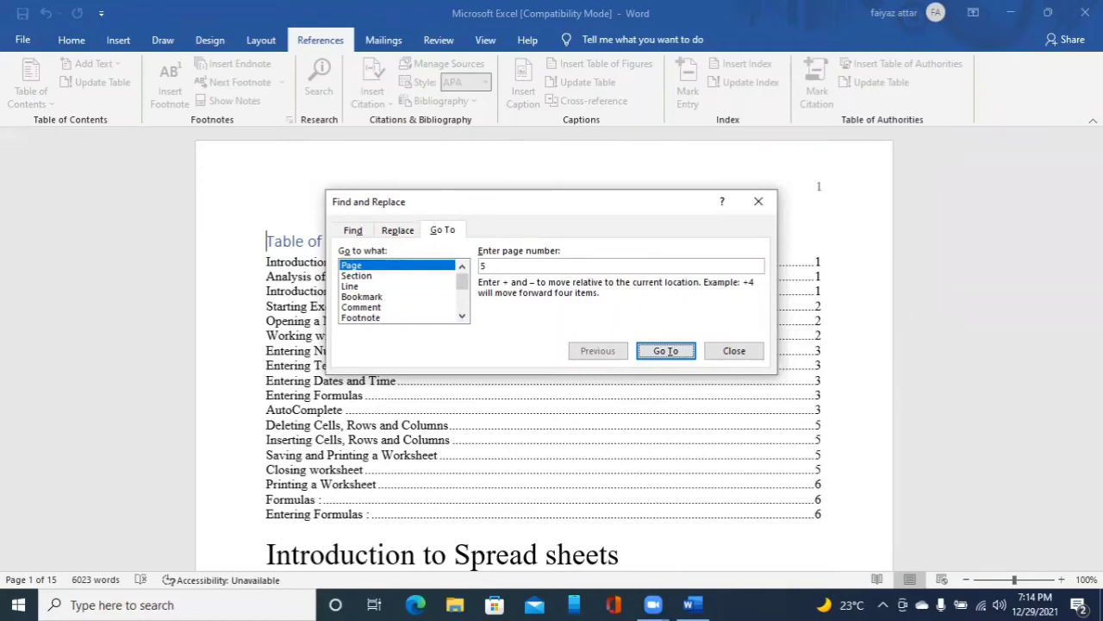
key("Return")
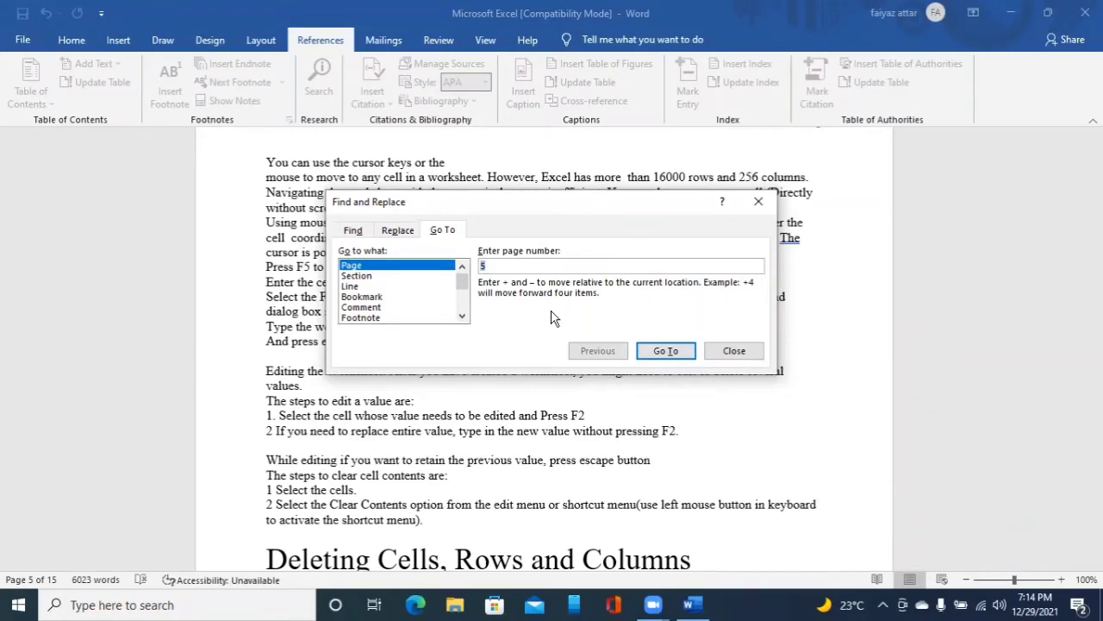
key("Escape")
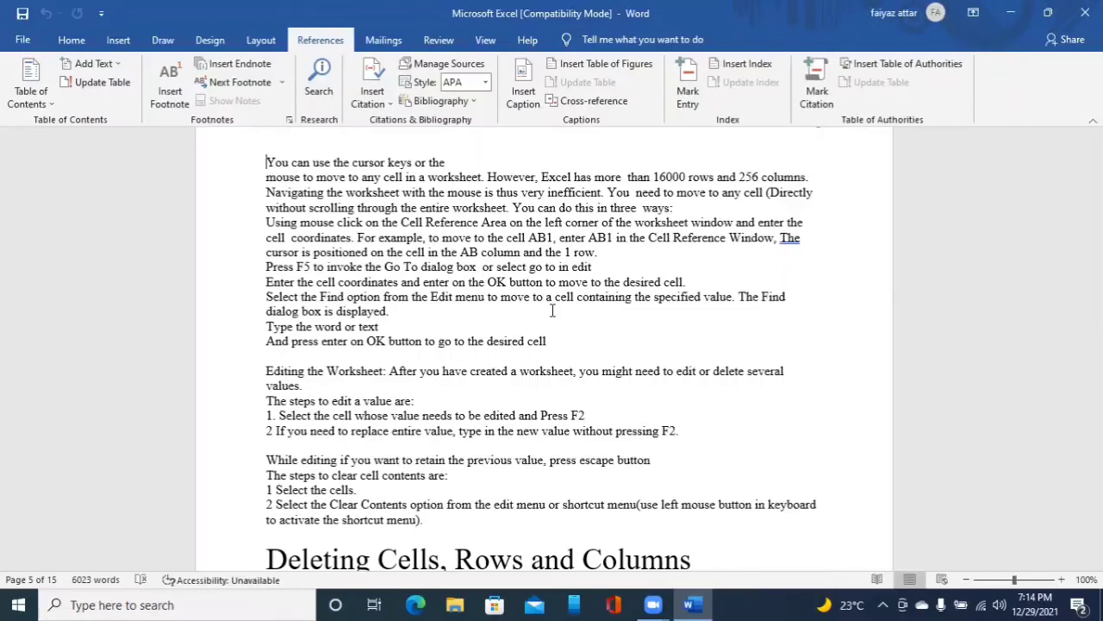
- Read page 5 line by line down to the "Deleting Cells, Rows and Columns" heading
key("Down")
key("Down")
key("Down")
key("Down")
key("Down")
key("Down")
key("Down")
key("Down")
key("Down")
key("Down")
key("Down")
key("Down")
key("Down")
key("Down")
key("Down")
key("Down")
key("Down")
key("Down")
key("Down")
key("Down")
key("Up")
key("Down")
key("Down")
key("Down")
key("Down")
key("Down")
key("Down")
key("Down")
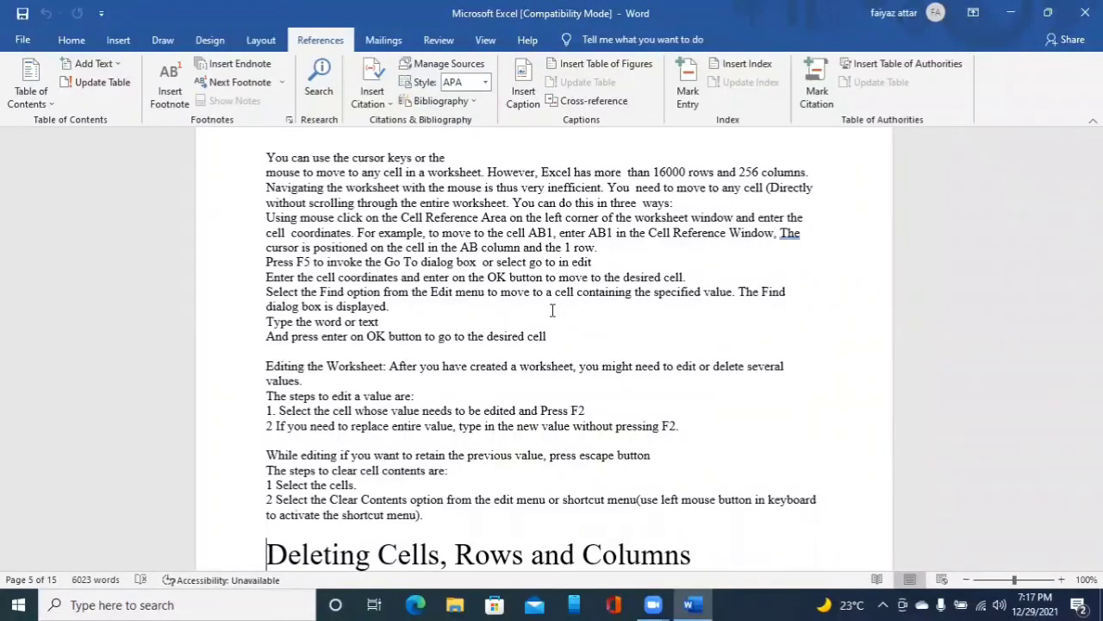
- Review the Table of Contents, Add Text, Update Table and Insert Footnote commands one after another
key("alt")
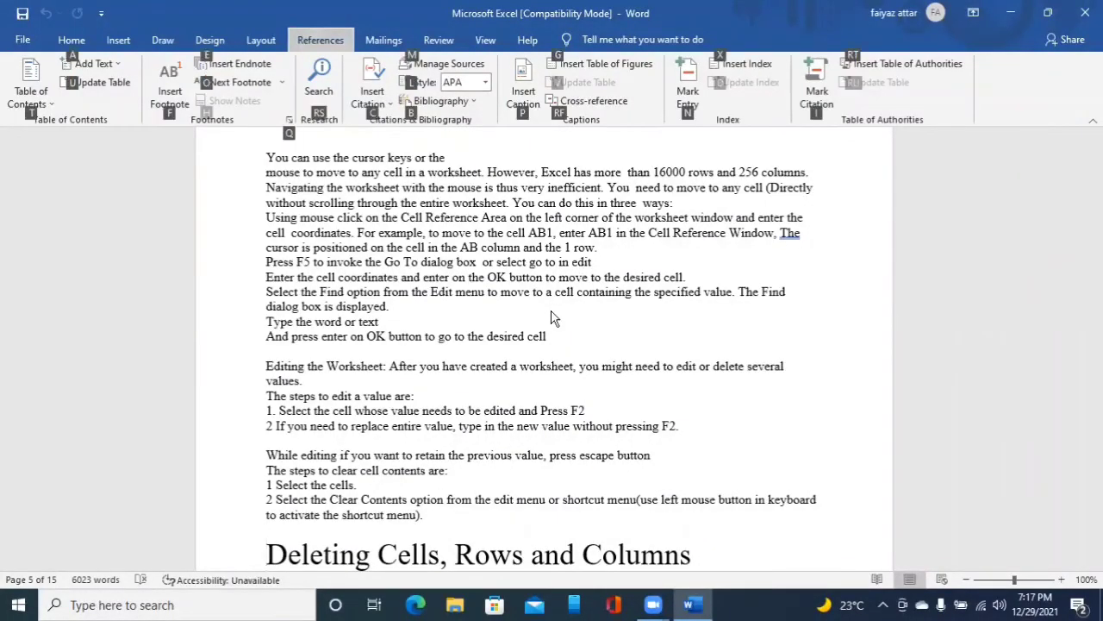
key("Tab")
key("Tab")
key("Tab")
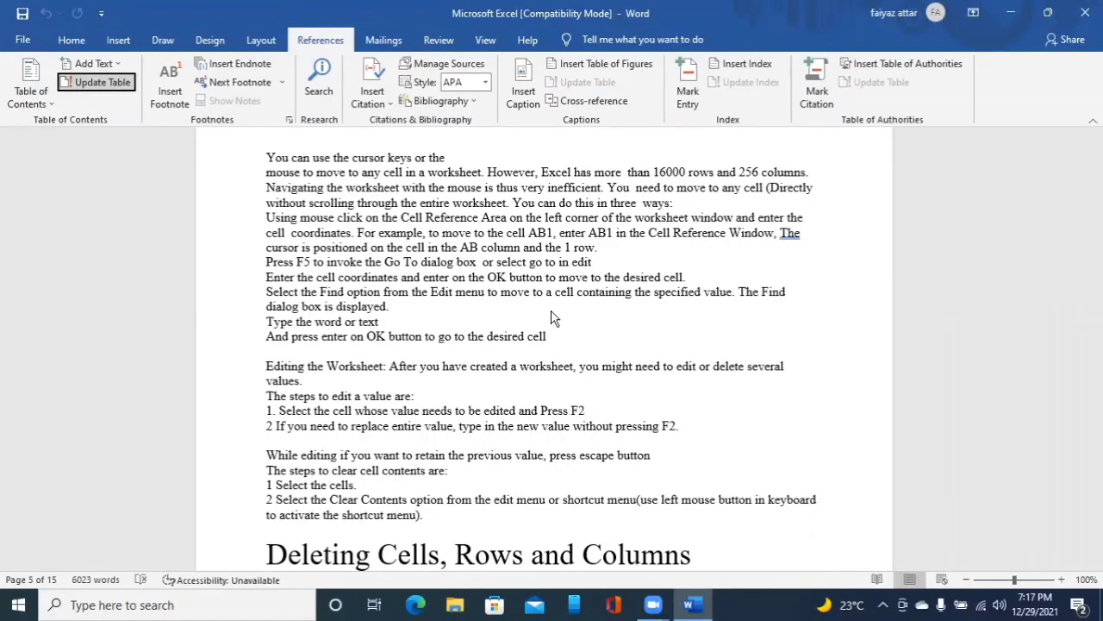
key("Tab")
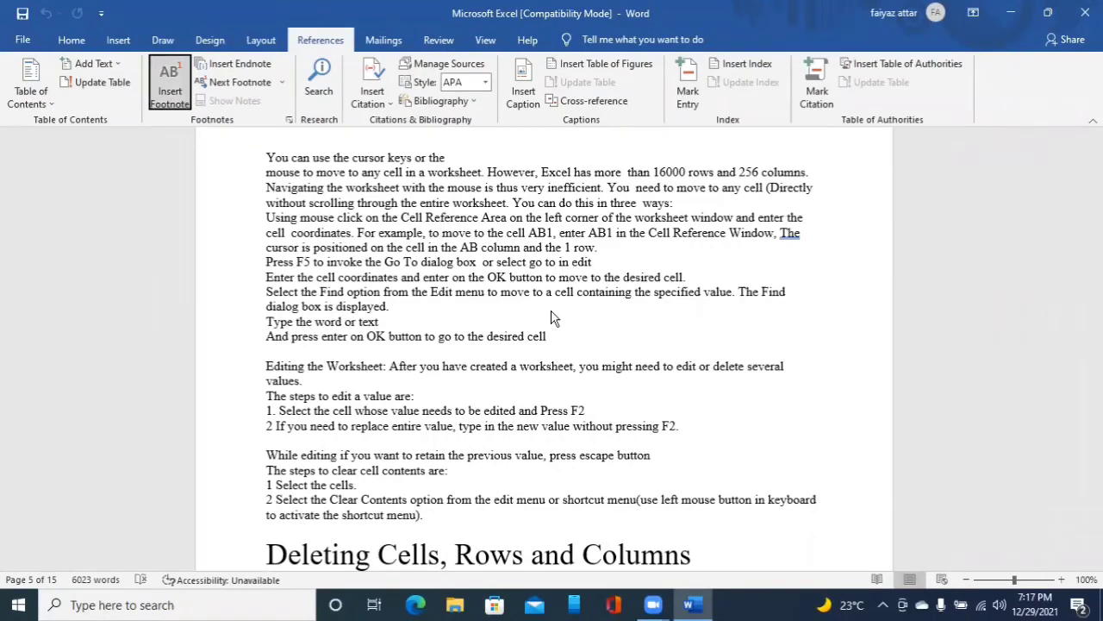
key("shift+Tab")
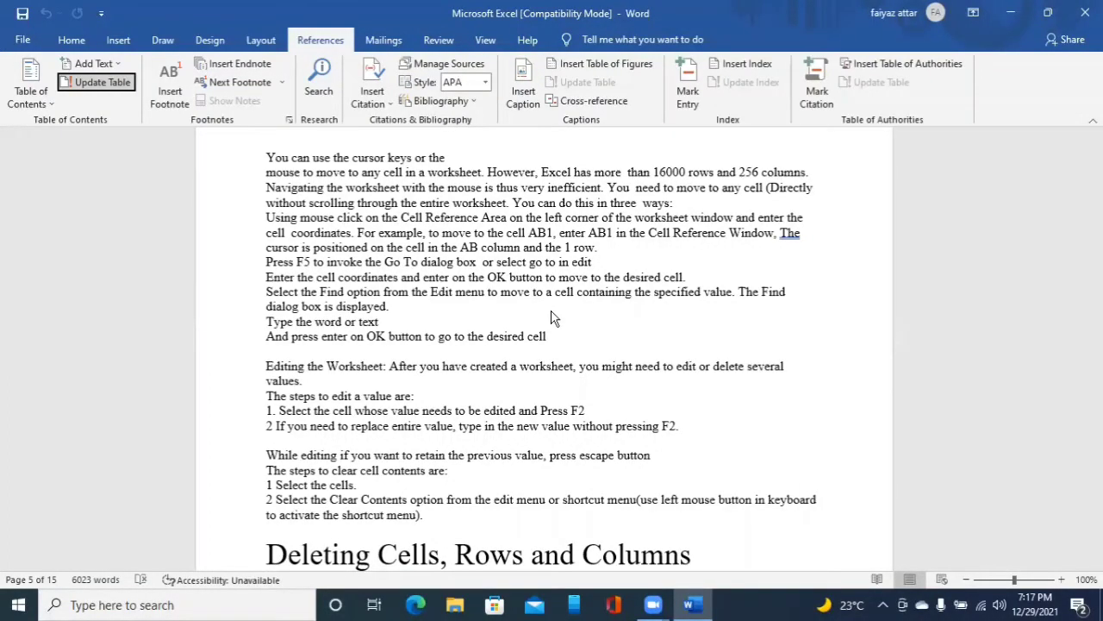
key("Tab")
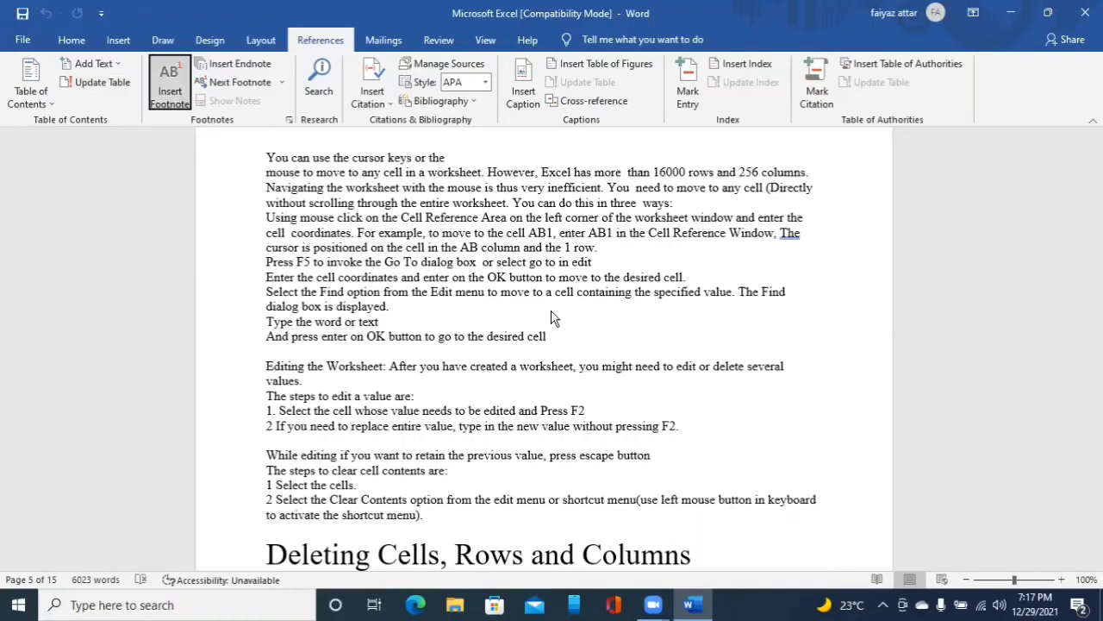
key("shift+Tab")
key("shift+Tab")
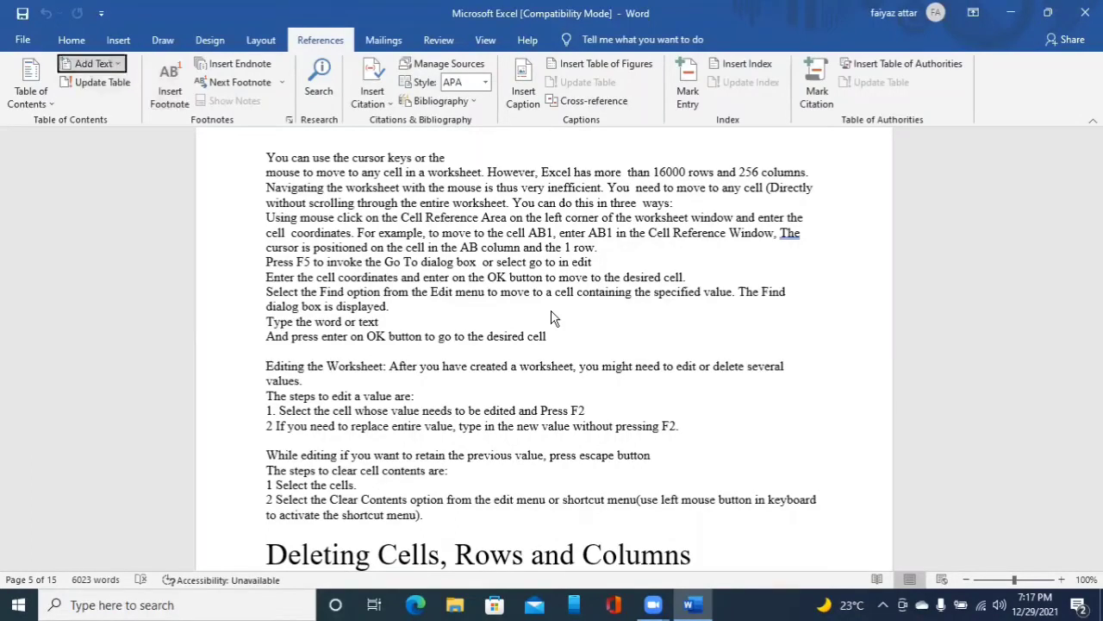
key("shift+Tab")
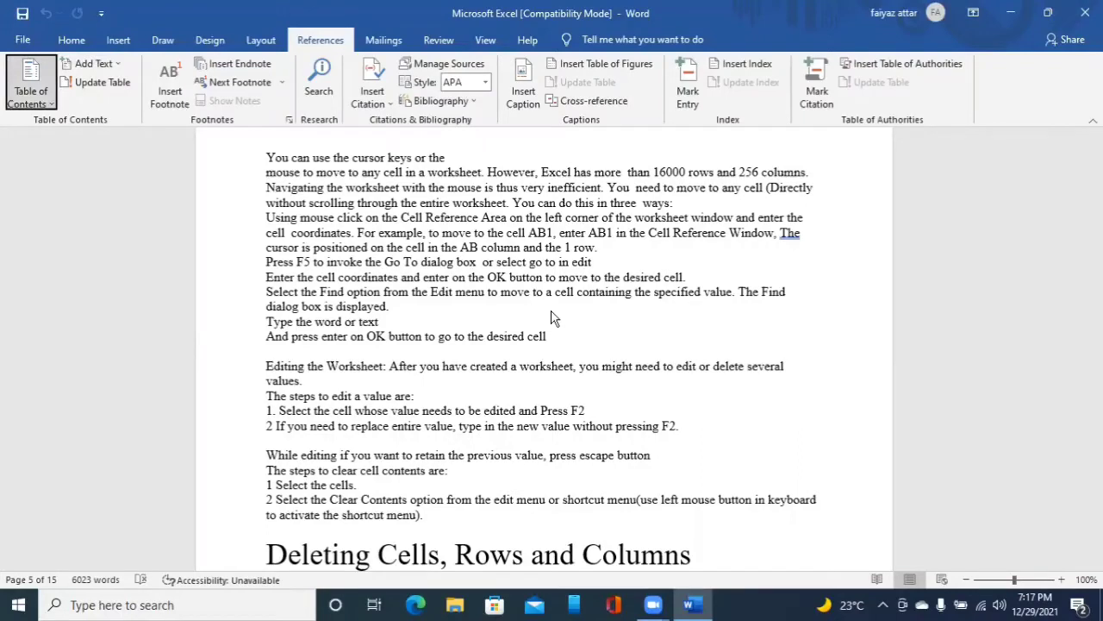
key("Tab")
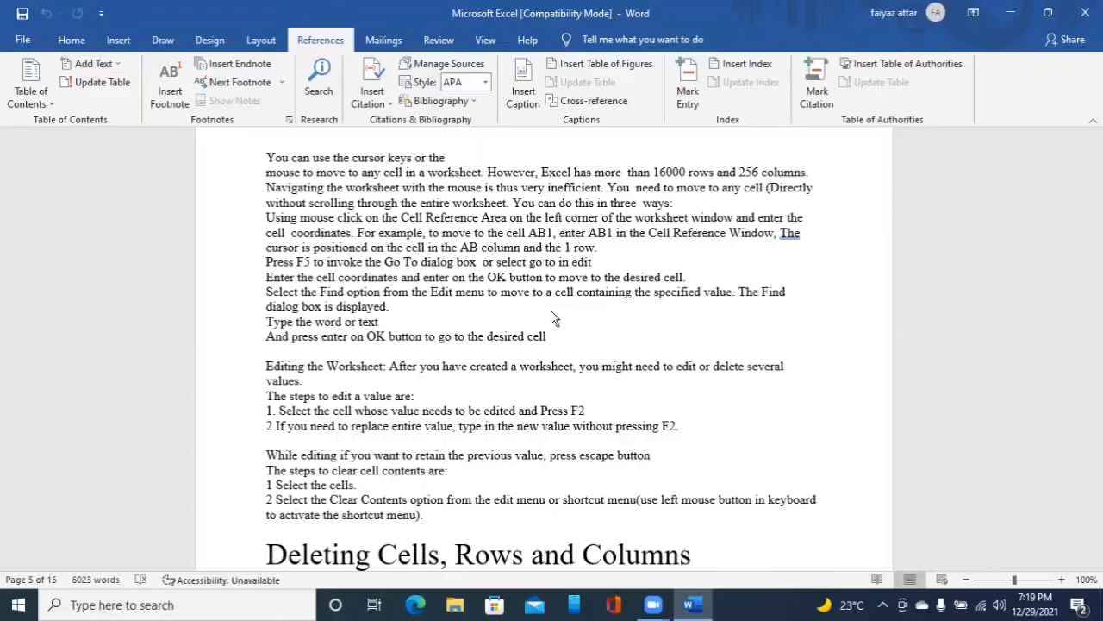
key("alt+Tab")
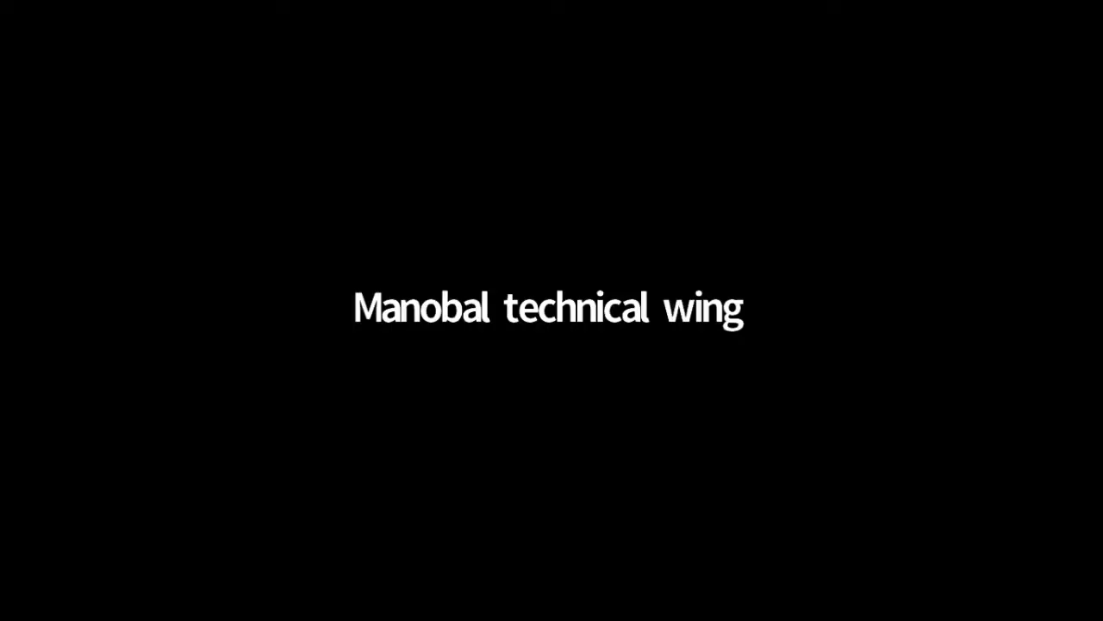
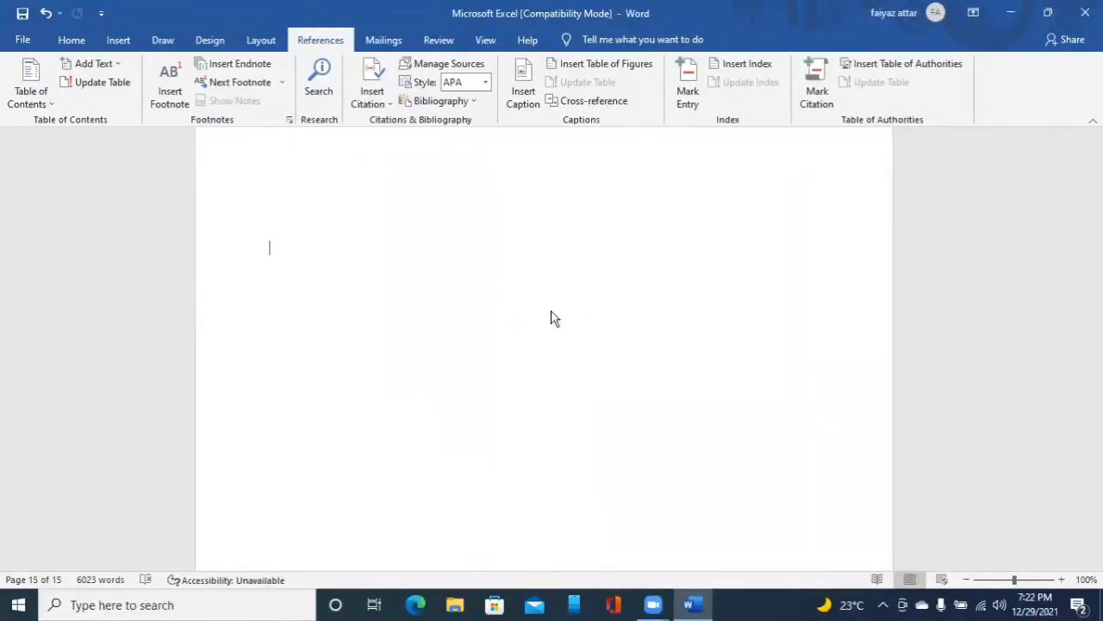
- Update the entire table of contents rather than its page numbers only
key("alt")
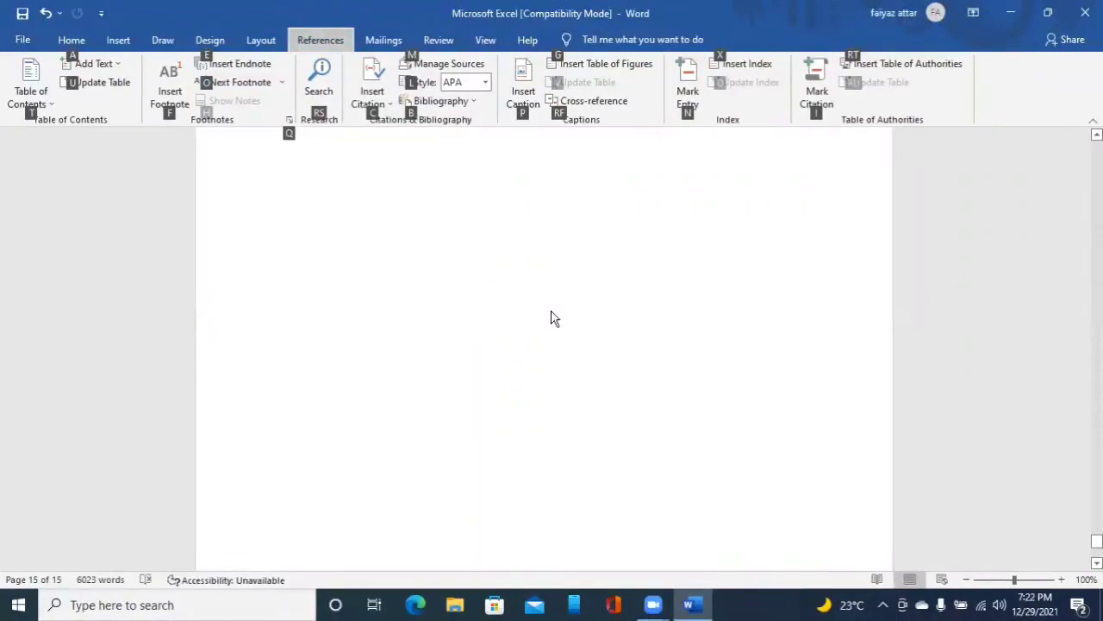
key("t")
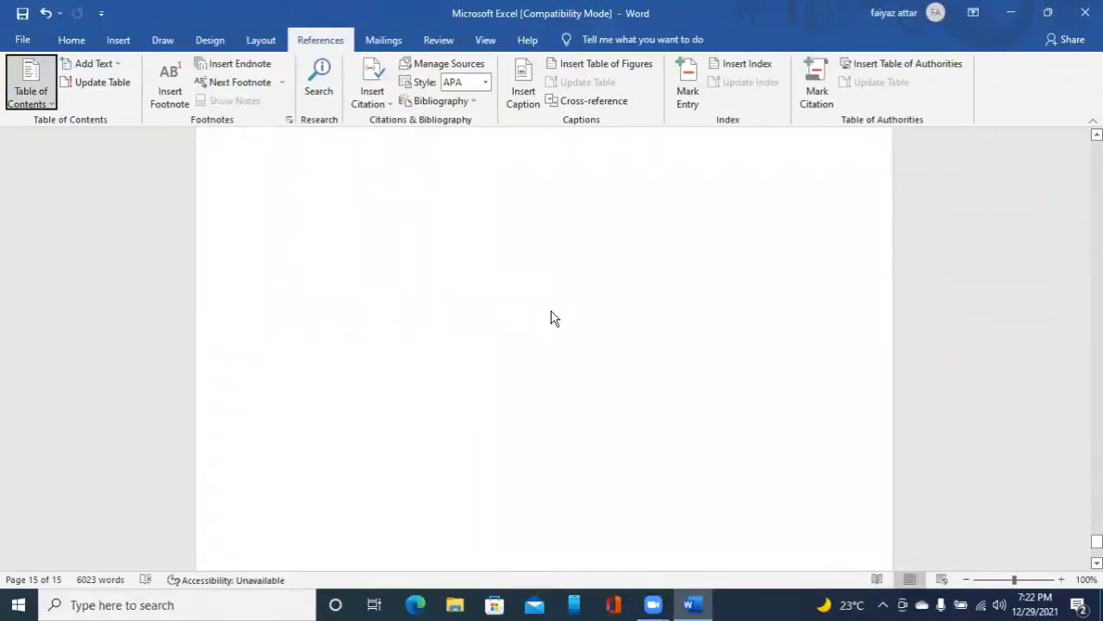
key("Right")
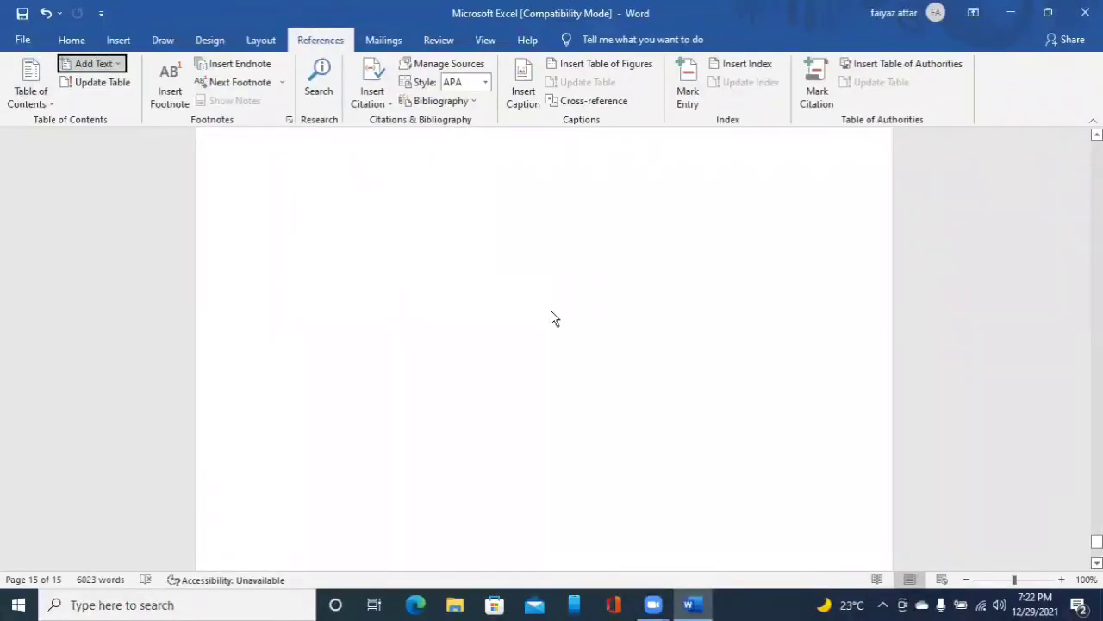
key("Down")
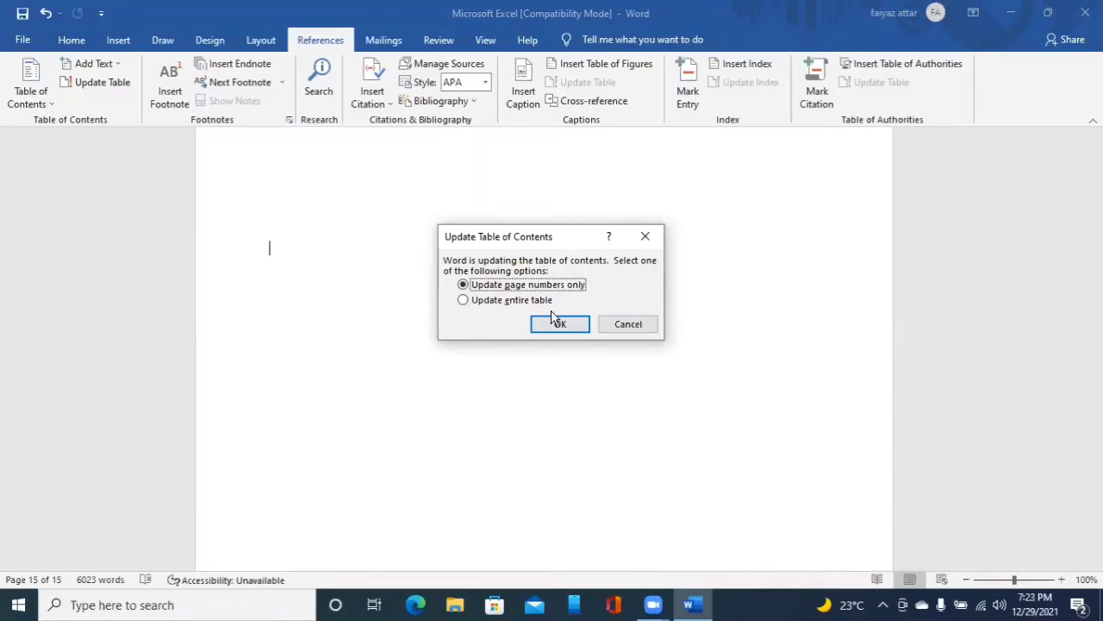
key("Down")
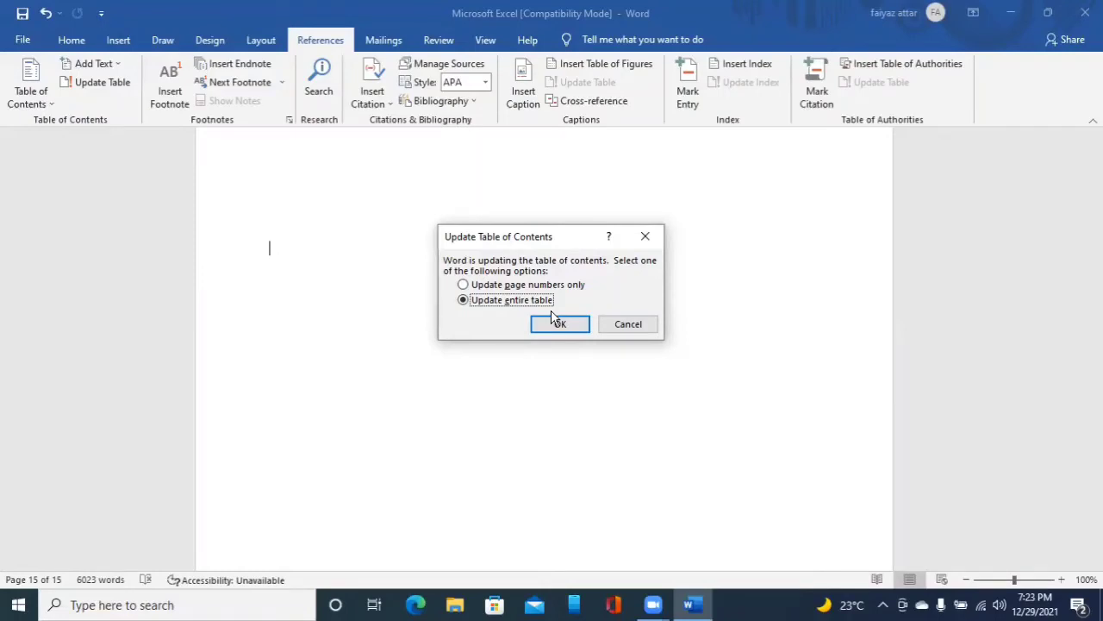
key("Up")
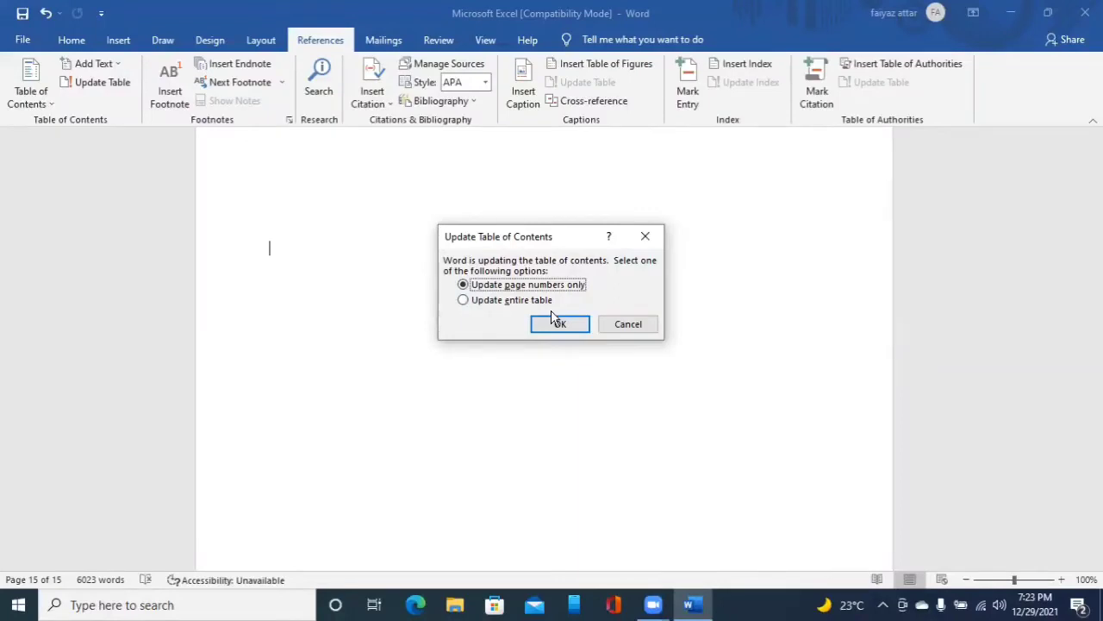
key("Down")
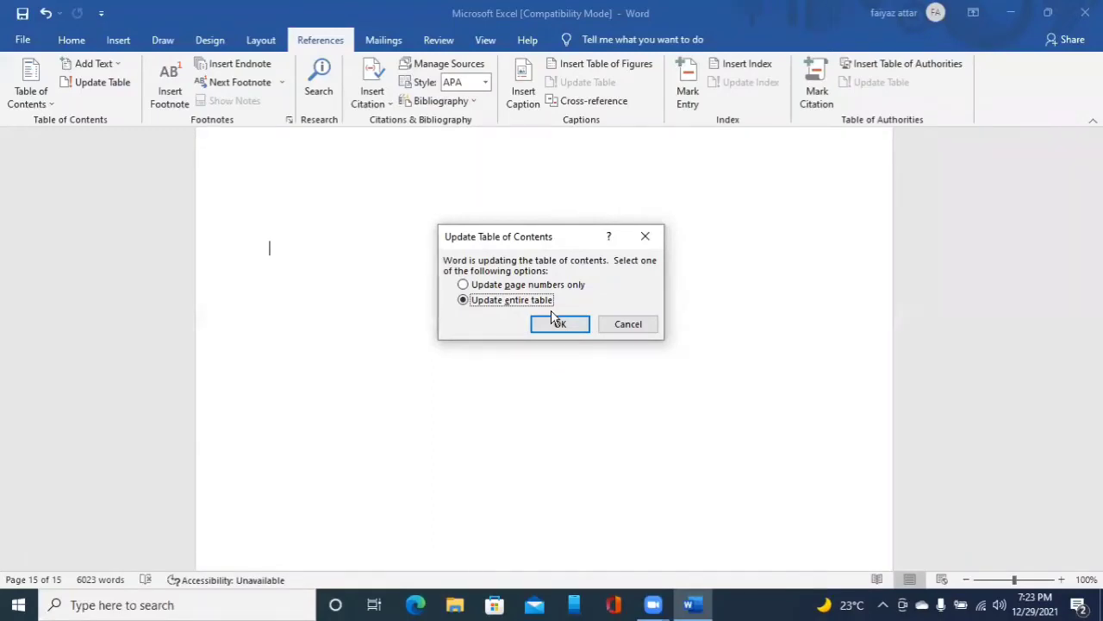
left_click(551, 319)
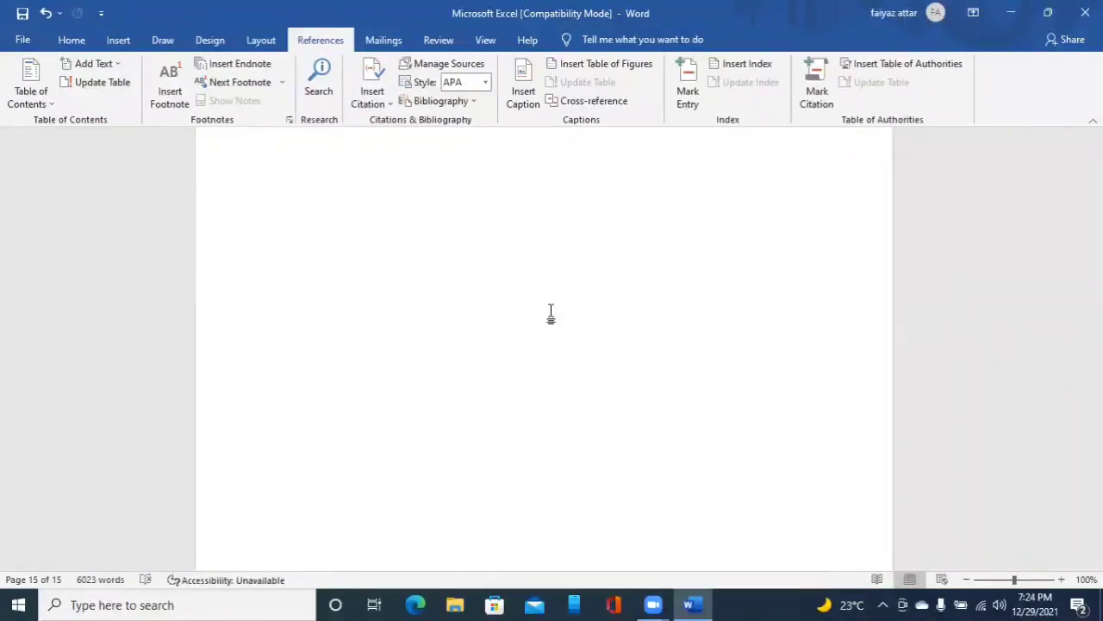
- Examine the Table of Contents commands and the Footnotes commands, including the footnote and endnote options, and return to the document
key("alt+s")
key("Tab")
key("Tab")
key("Tab")
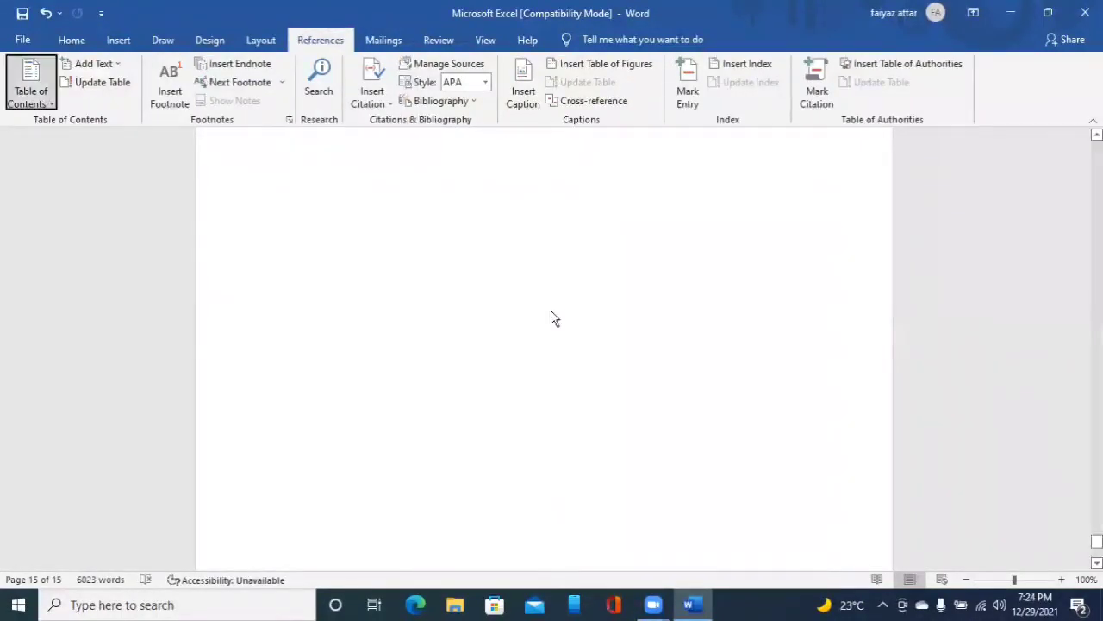
key("Tab")
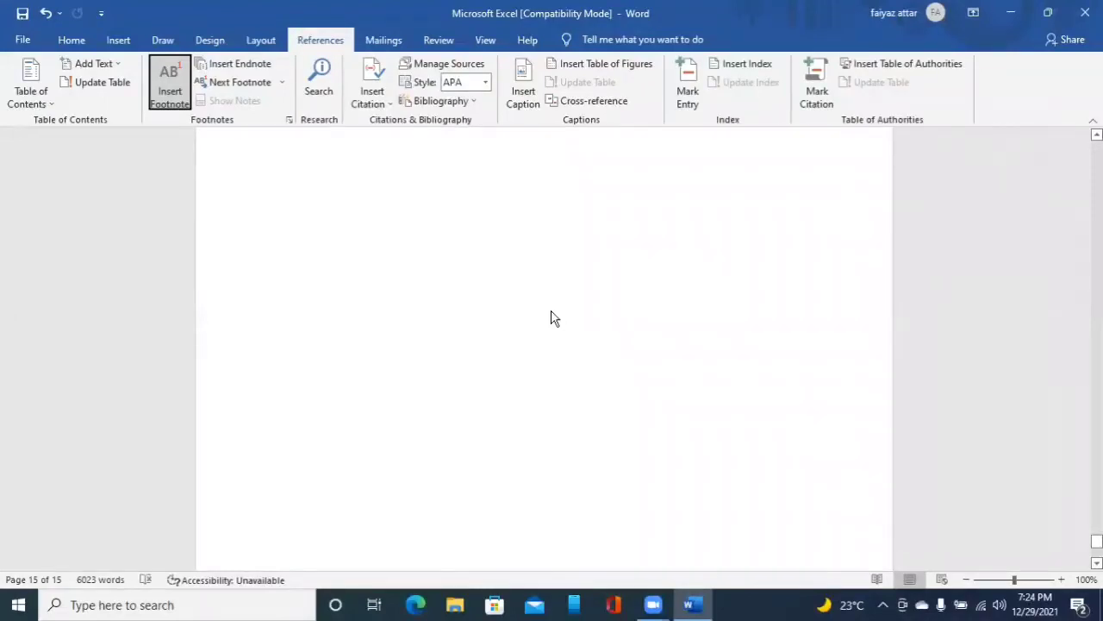
key("Tab")
key("shift+Tab")
key("Down")
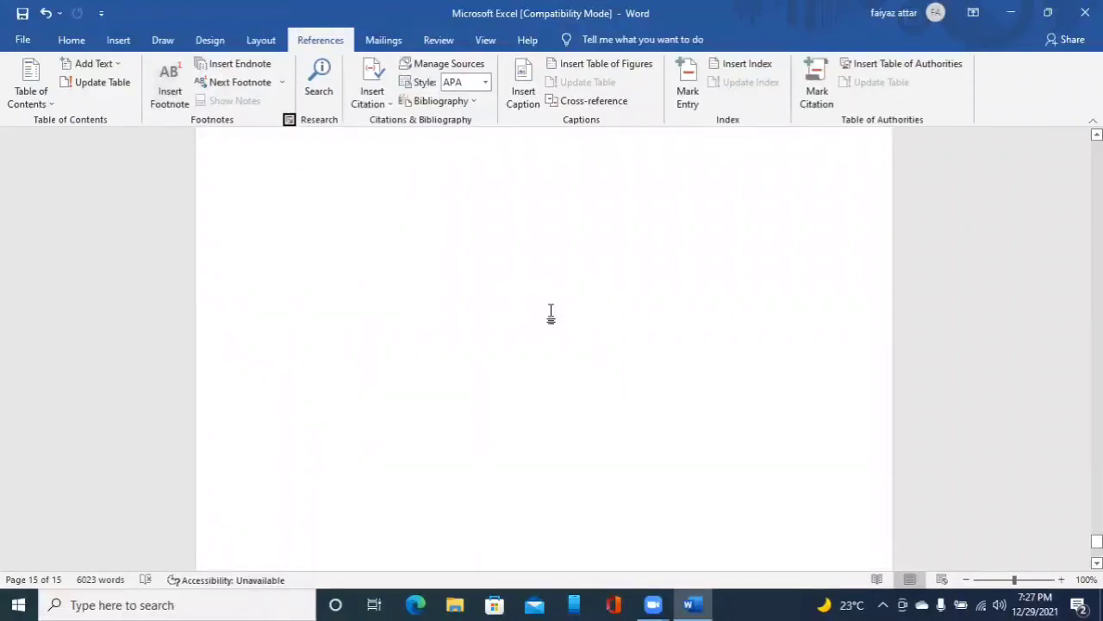
key("Escape")
key("BackSpace")
key("BackSpace")
key("Return")
key("BackSpace")
- Review the updated table of contents from the start of the document past the "Introduction to Spread sheets" heading
key("ctrl+Home")
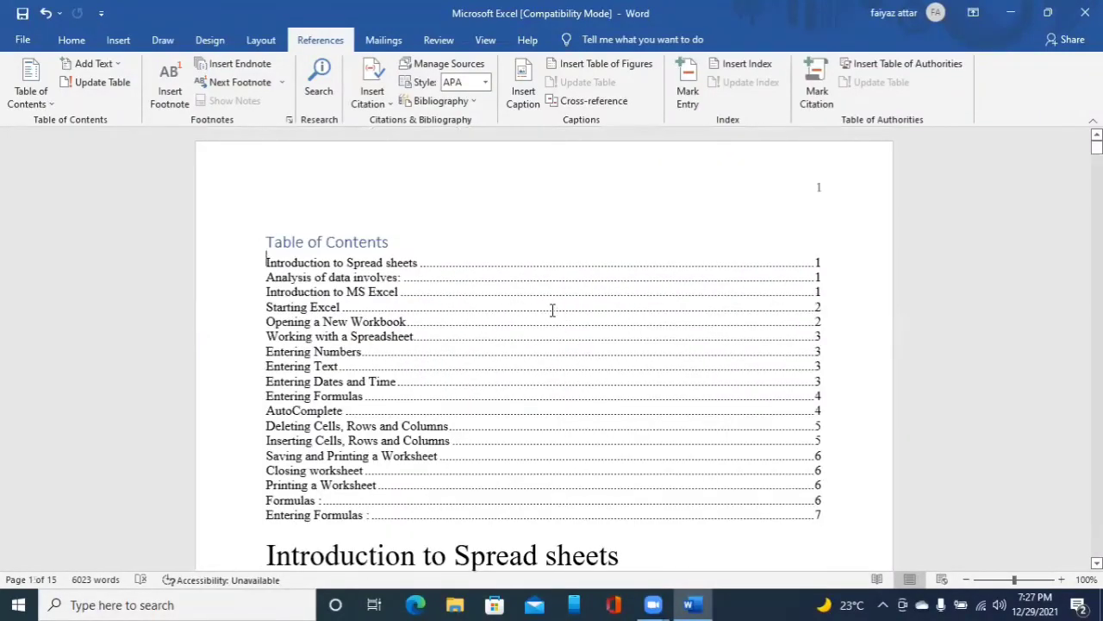
key("Down")
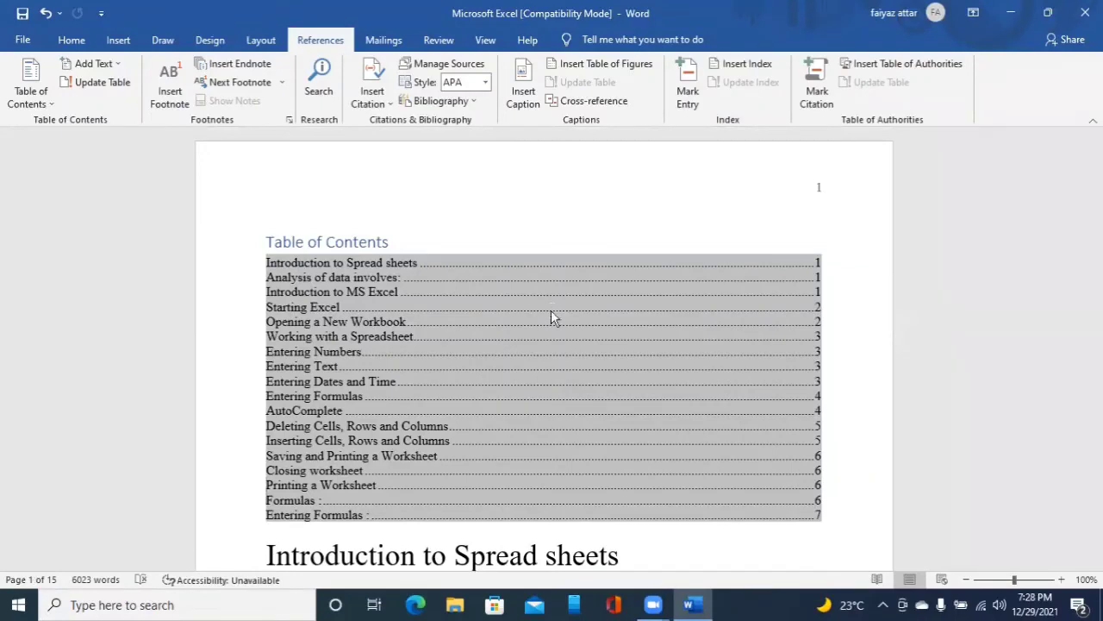
key("Down")
key("Down")
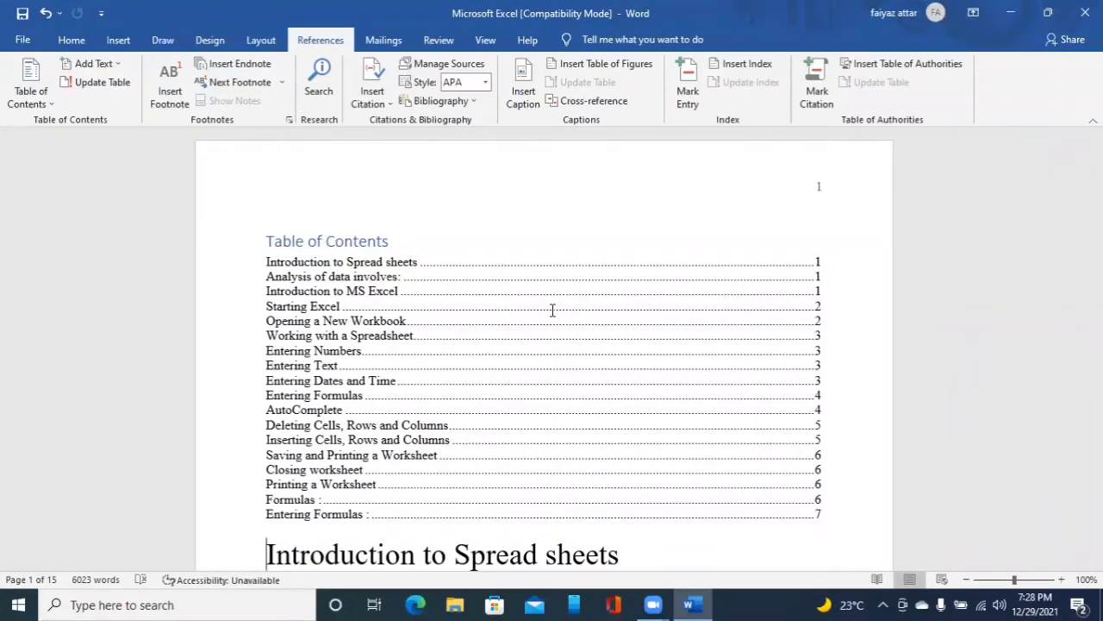
key("Down")
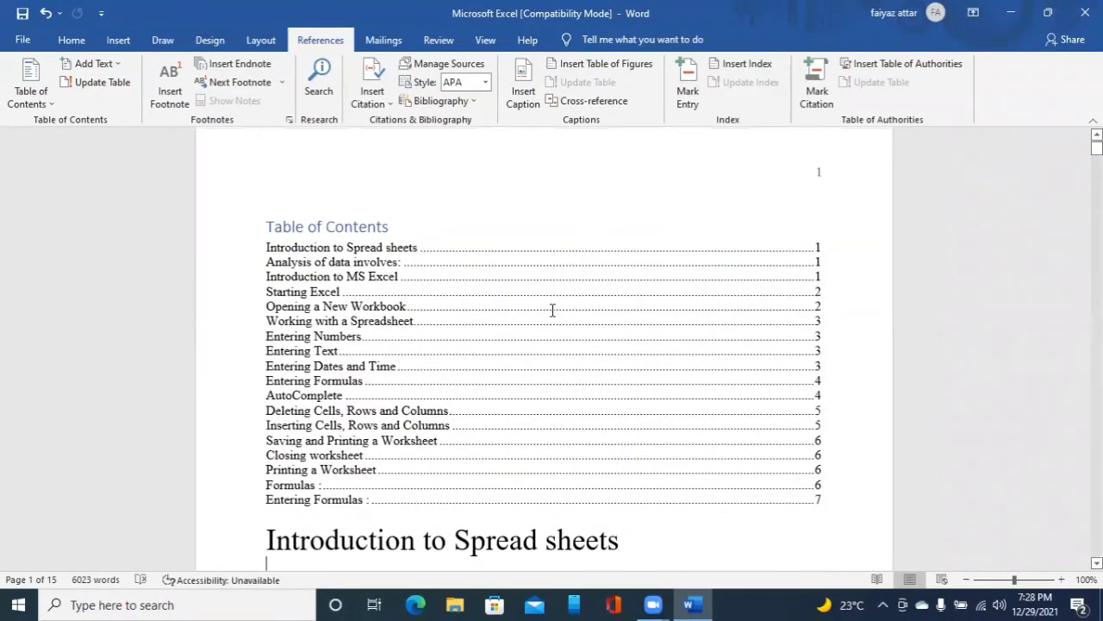
- Insert a footnote on the empty line directly below the "Introduction to Spread sheets" heading
key("Up")
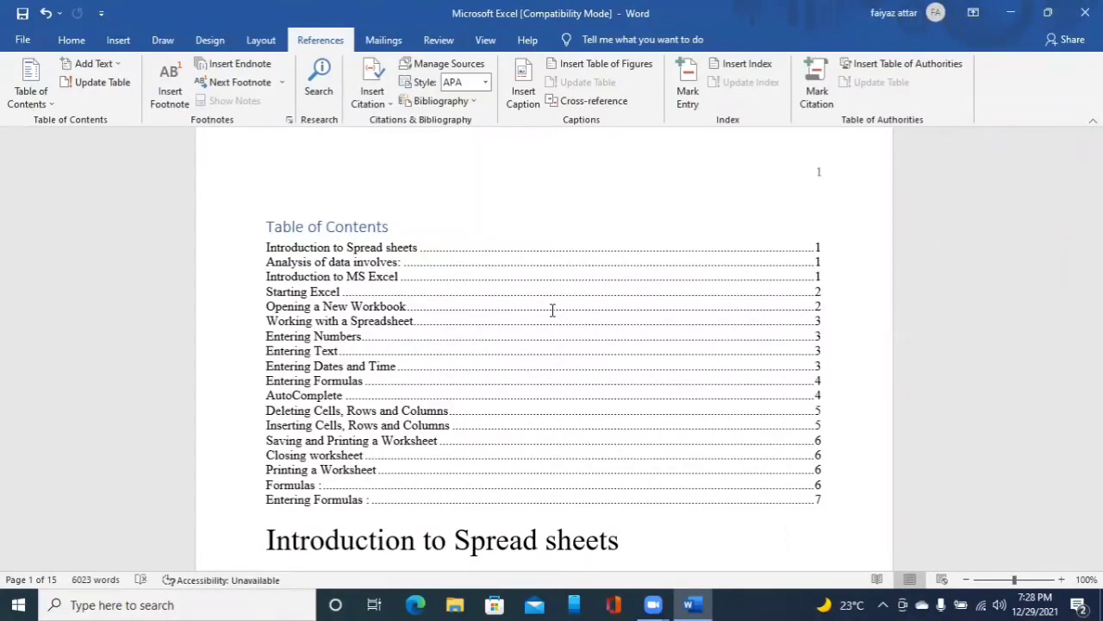
key("Down")
key("alt")
key("s")
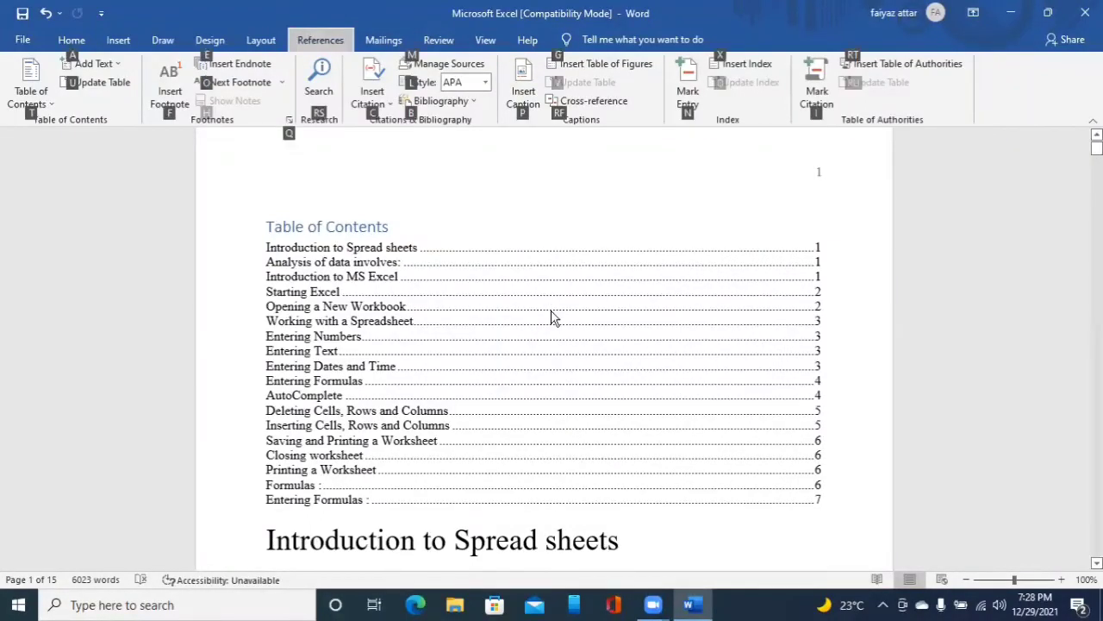
key("Tab")
key("Tab")
key("Tab")
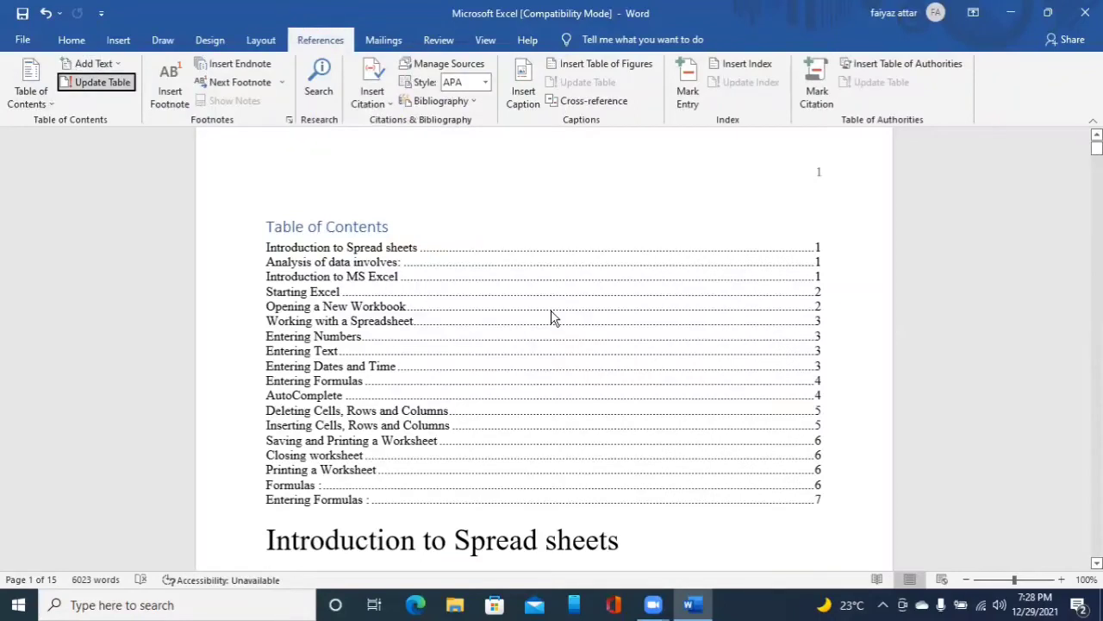
key("Tab")
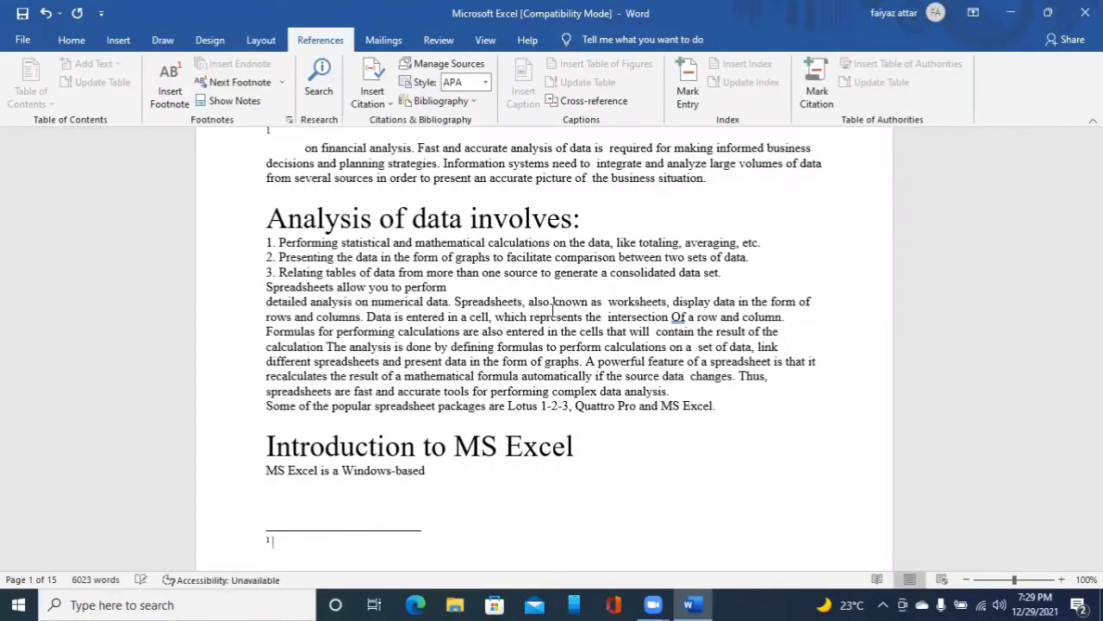
- Start the footnote text with "This heading consists", removing the apostrophe from "consist's"
type("This heading consist's")
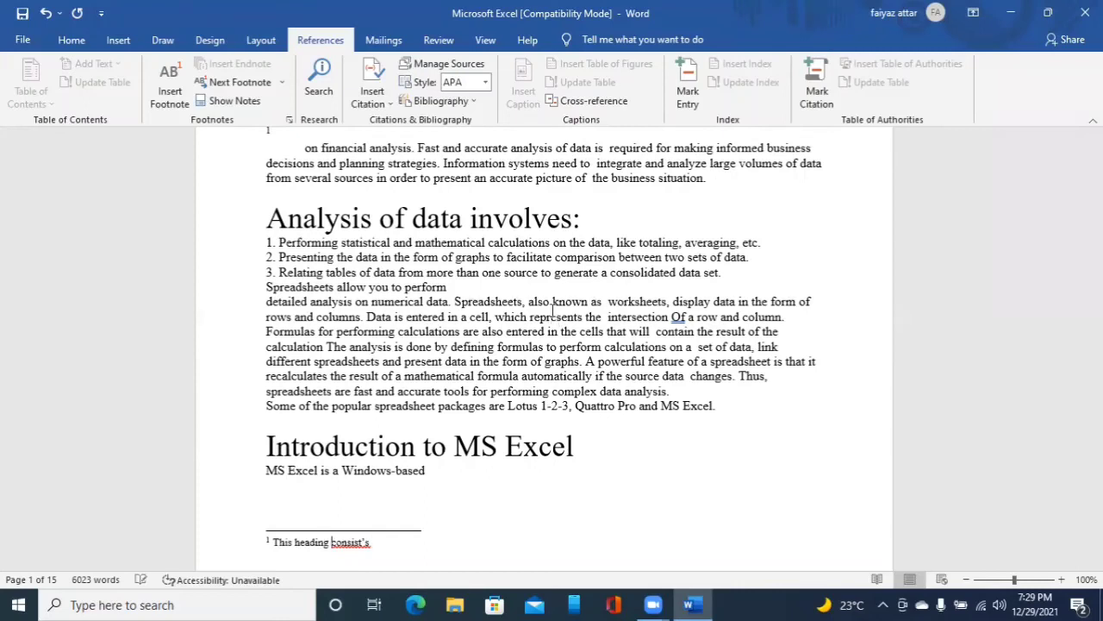
key("Right")
key("Right")
key("Right")
key("Right")
key("Right")
key("Delete")
key("Left")
key("Left")
key("Left")
key("Left")
key("Left")
key("Left")
key("Left")
key("Left")
key("Right")
key("Right")
key("Right")
key("Right")
key("Right")
key("Right")
key("Right")
- Complete the footnote text with "basics information on spreadsheets"
key("End")
type("basics info")
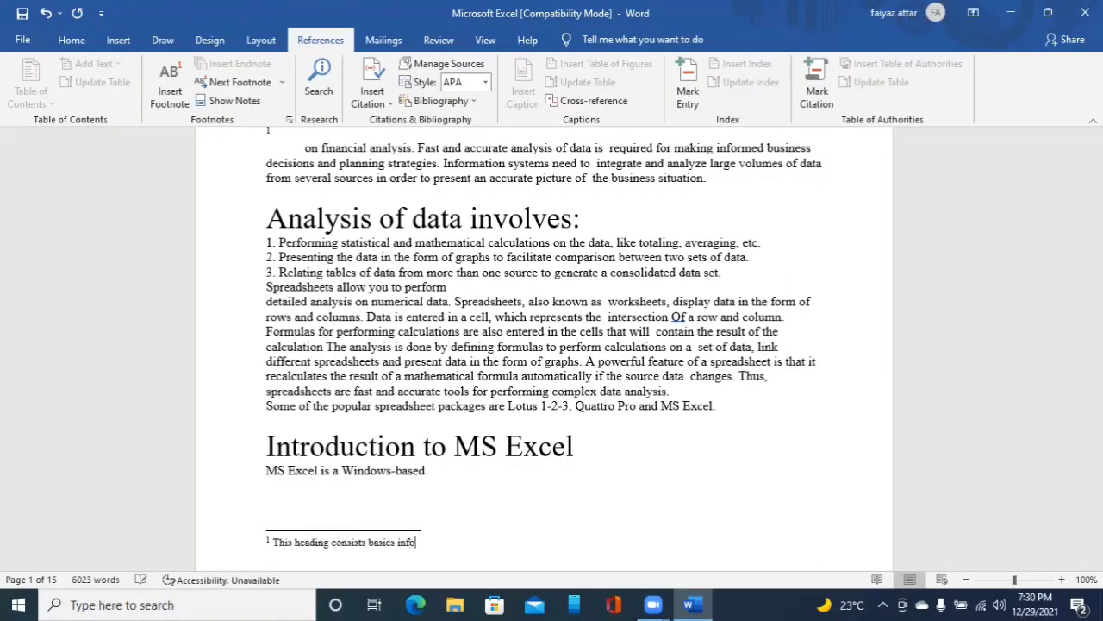
type("rmation on spreadsheet")
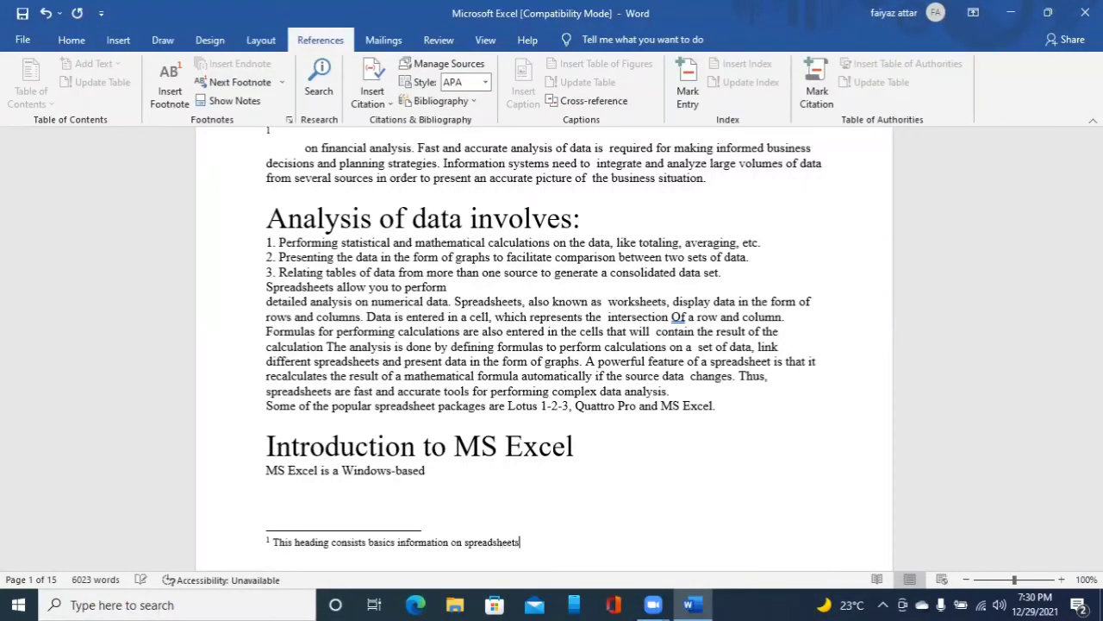
type("s")
- Review the footnote at the end of page 1 and the text around the "Introduction to MS Excel" heading
scroll(552, 309, "down", 5)
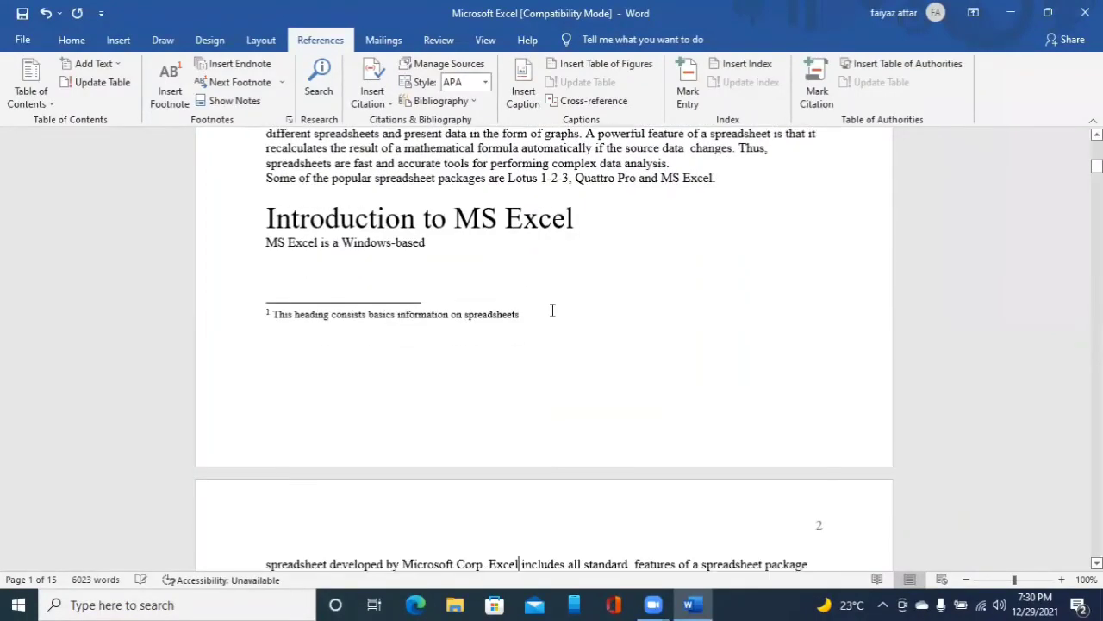
left_click(552, 310)
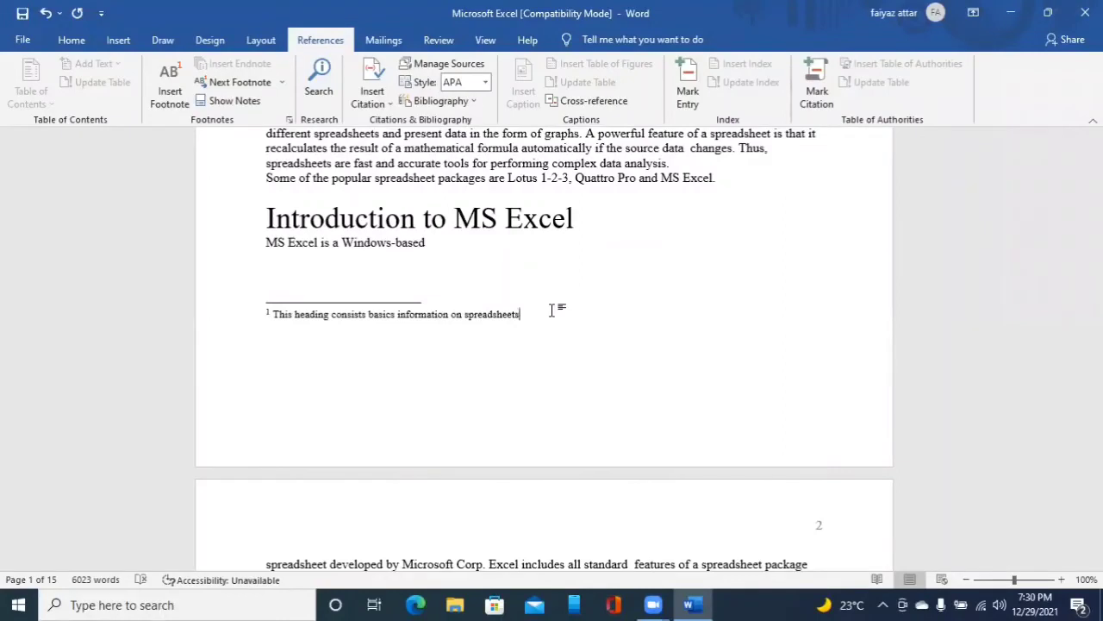
key("Down")
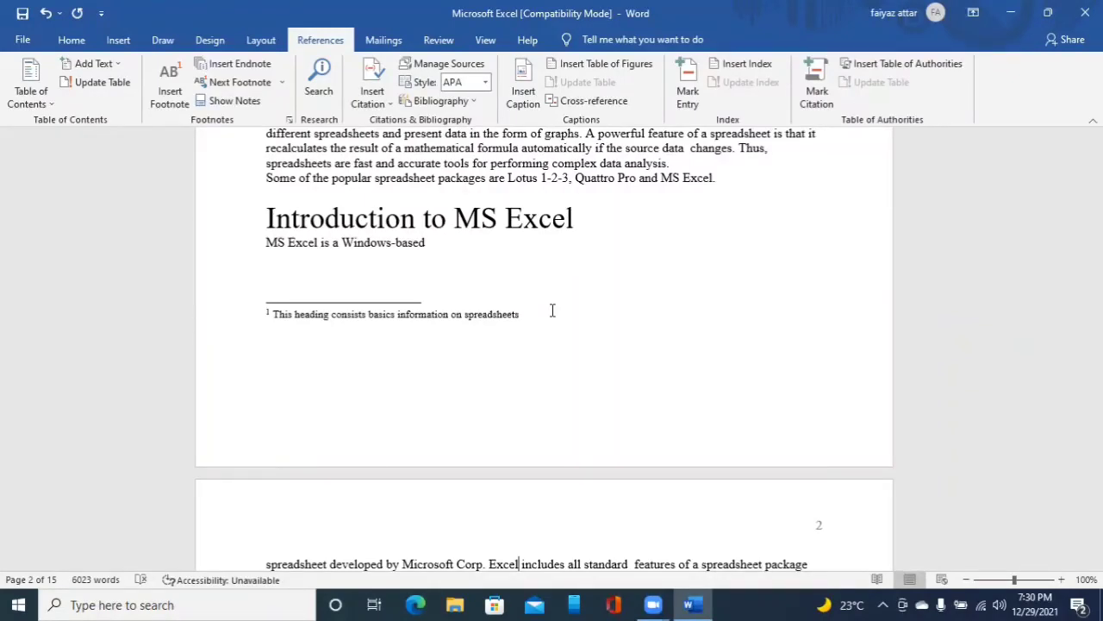
key("Down")
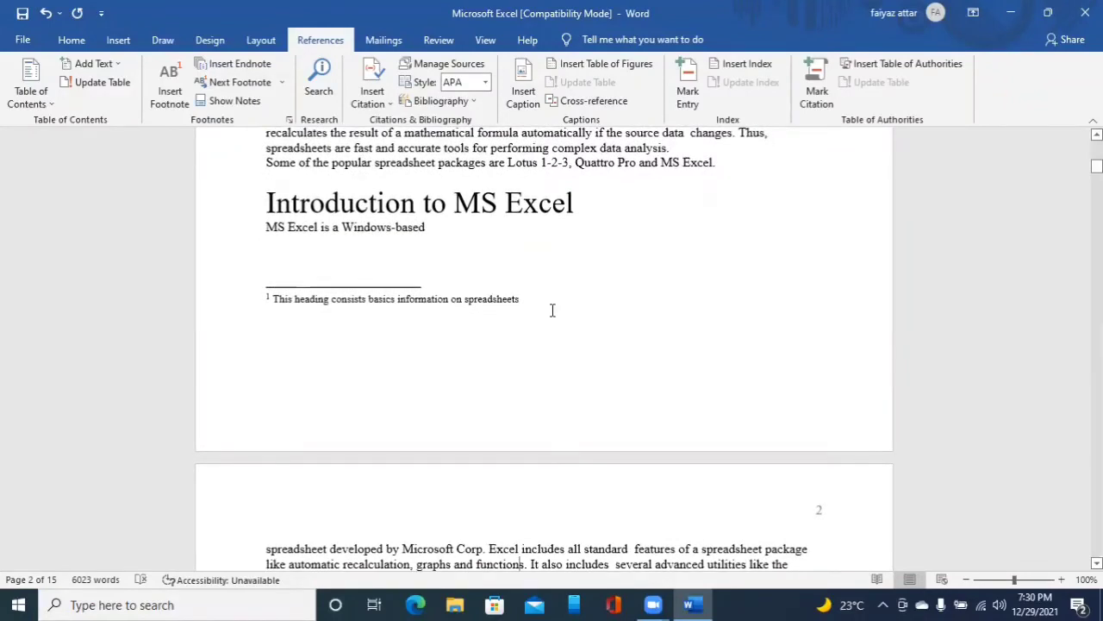
key("Up")
left_click(552, 311)
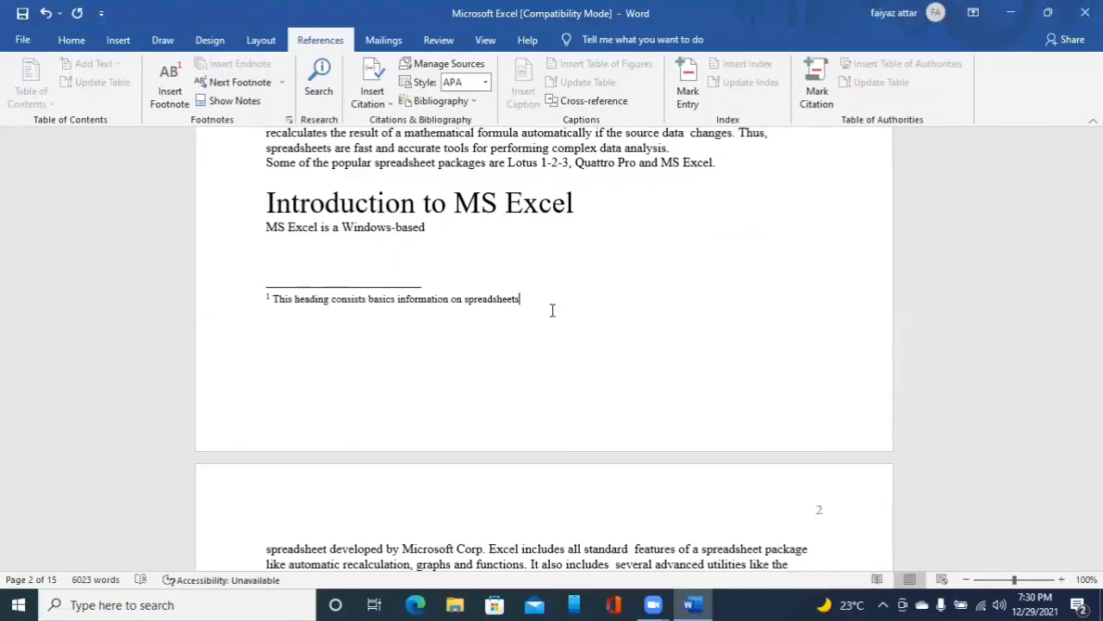
left_click(553, 311)
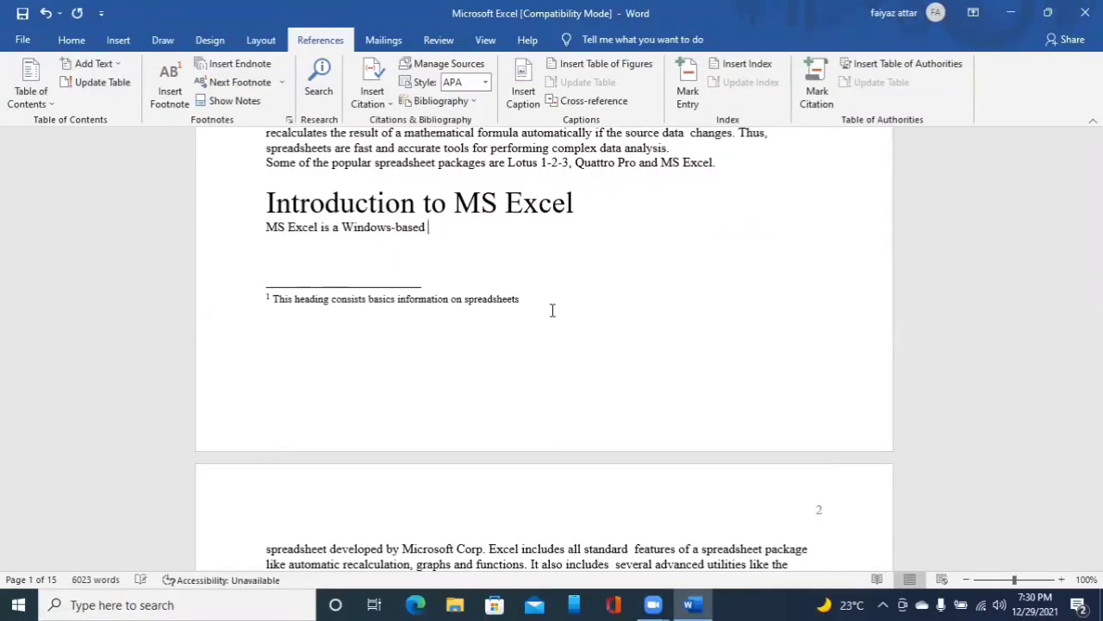
key("Up")
key("Up")
scroll(552, 310, "up", 5)
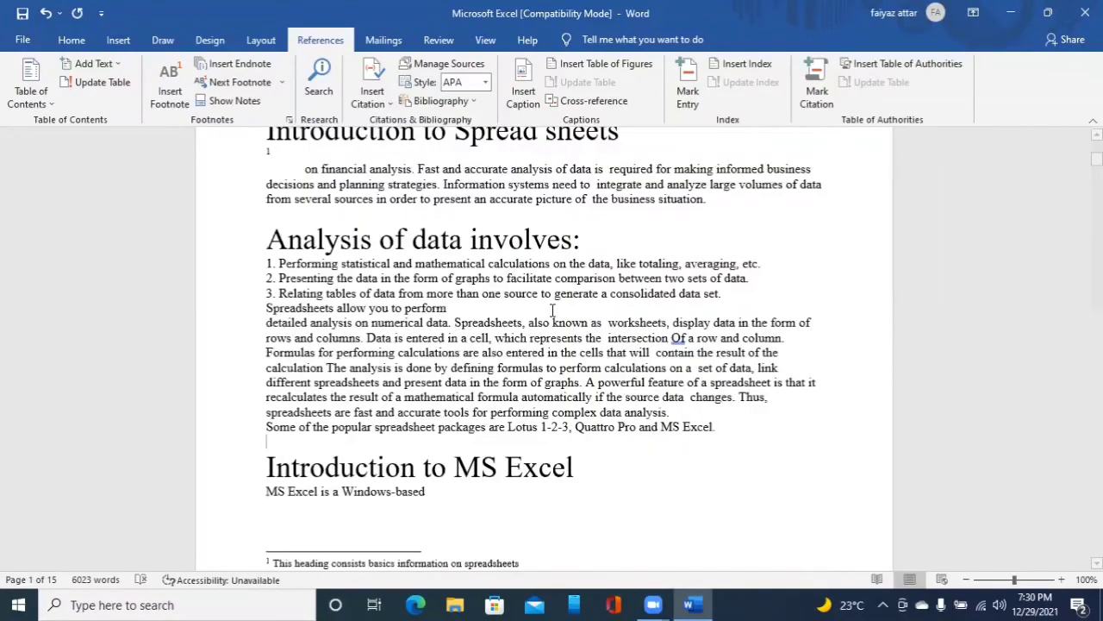
- Review page 1 from the document start, past the footnote reference under "Introduction to Spread sheets", down to the footnote text
key("ctrl+Home")
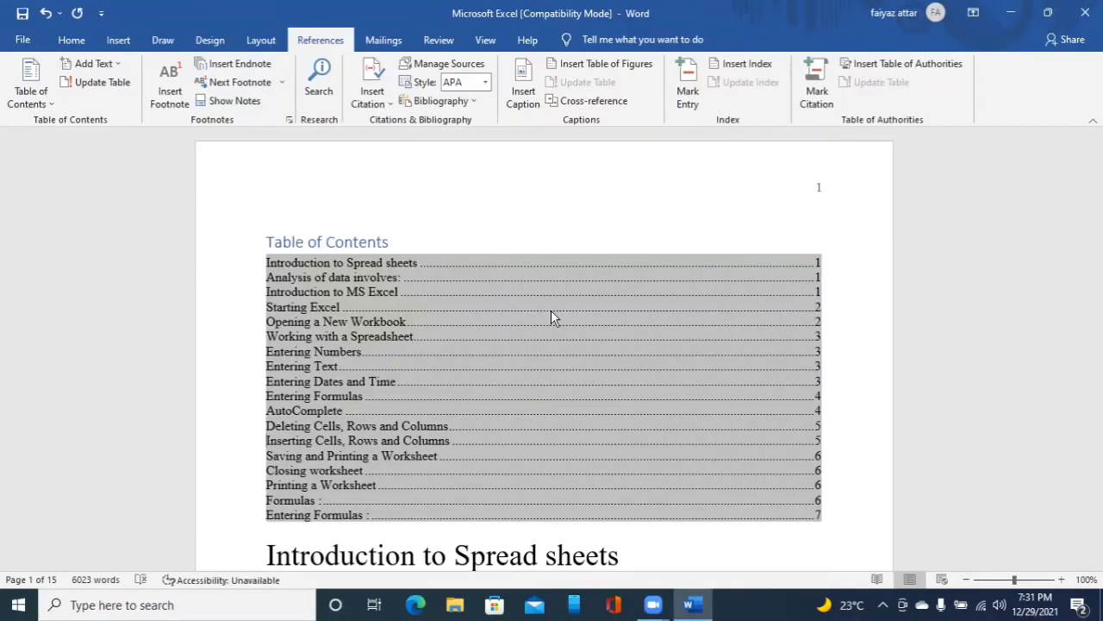
key("Down")
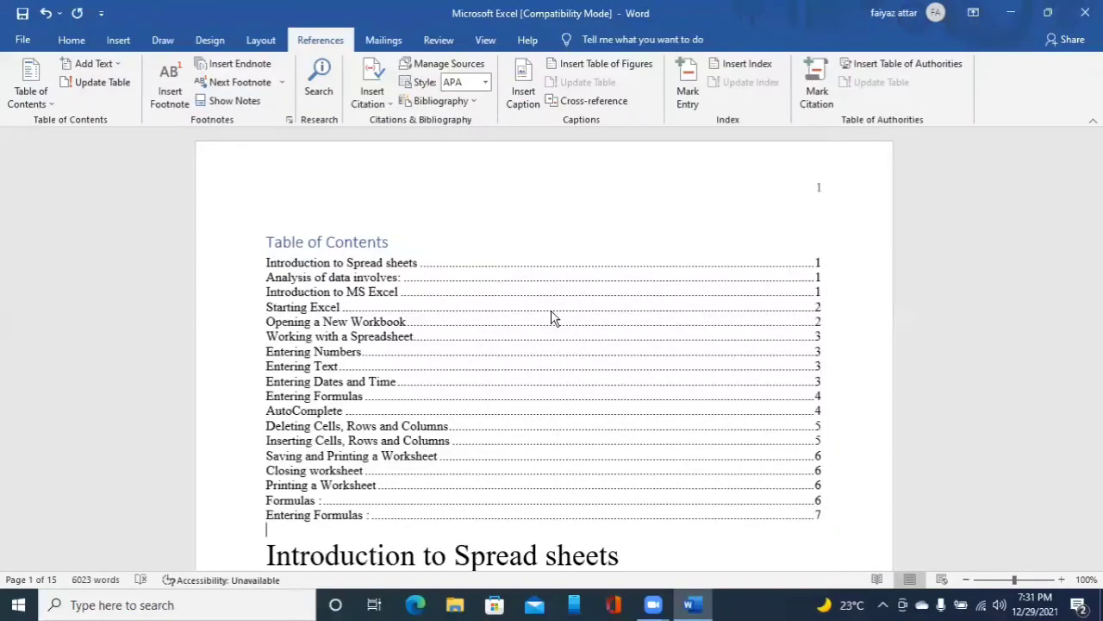
key("Down")
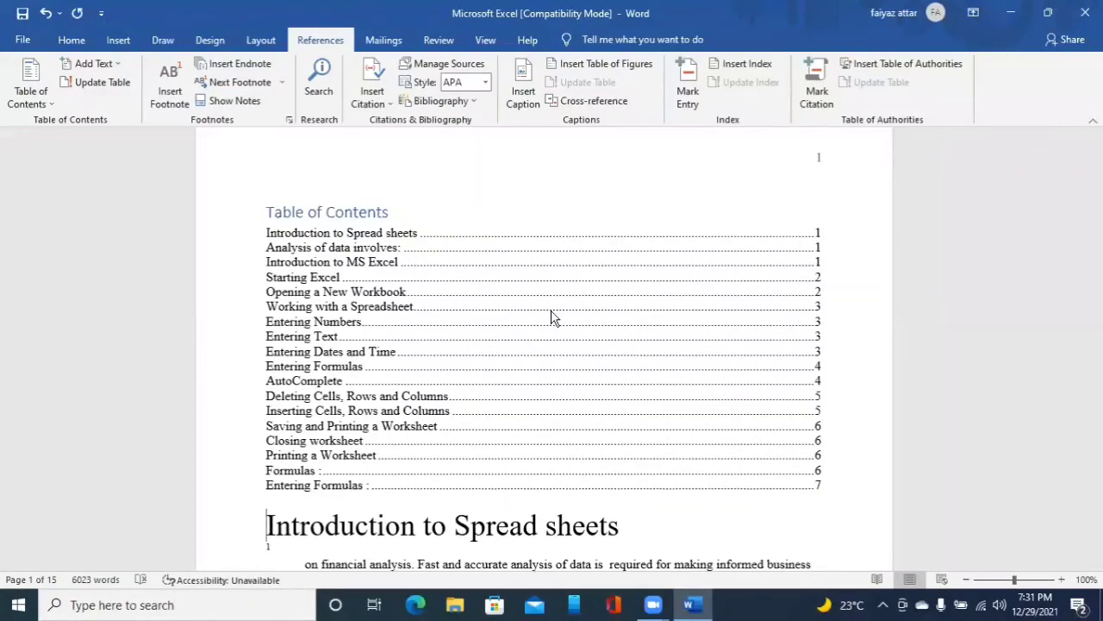
key("Down")
key("Down")
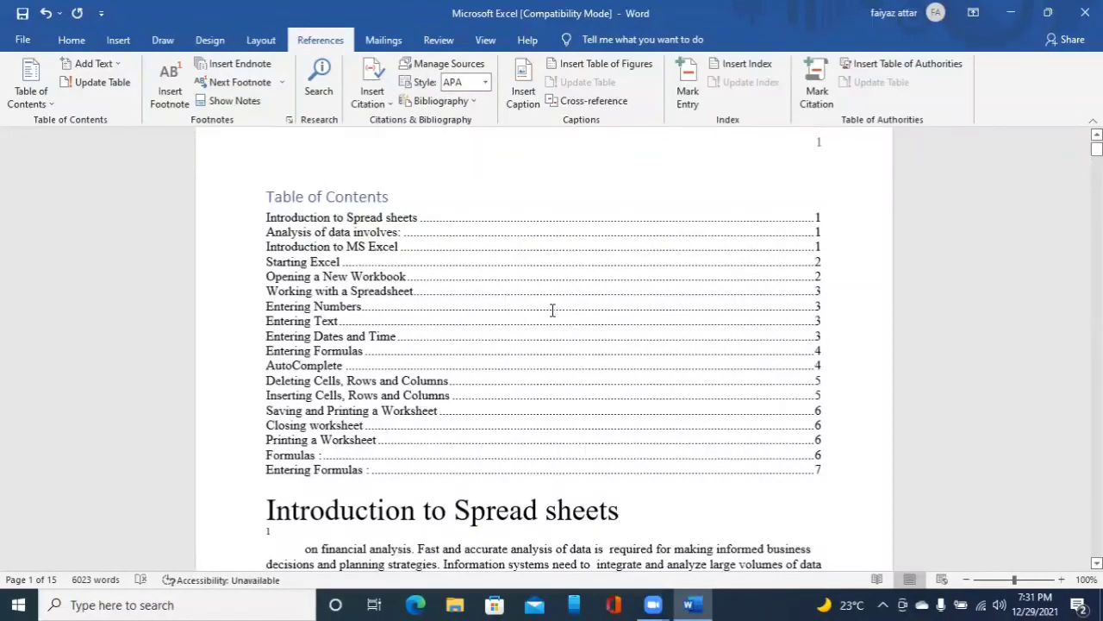
key("Down")
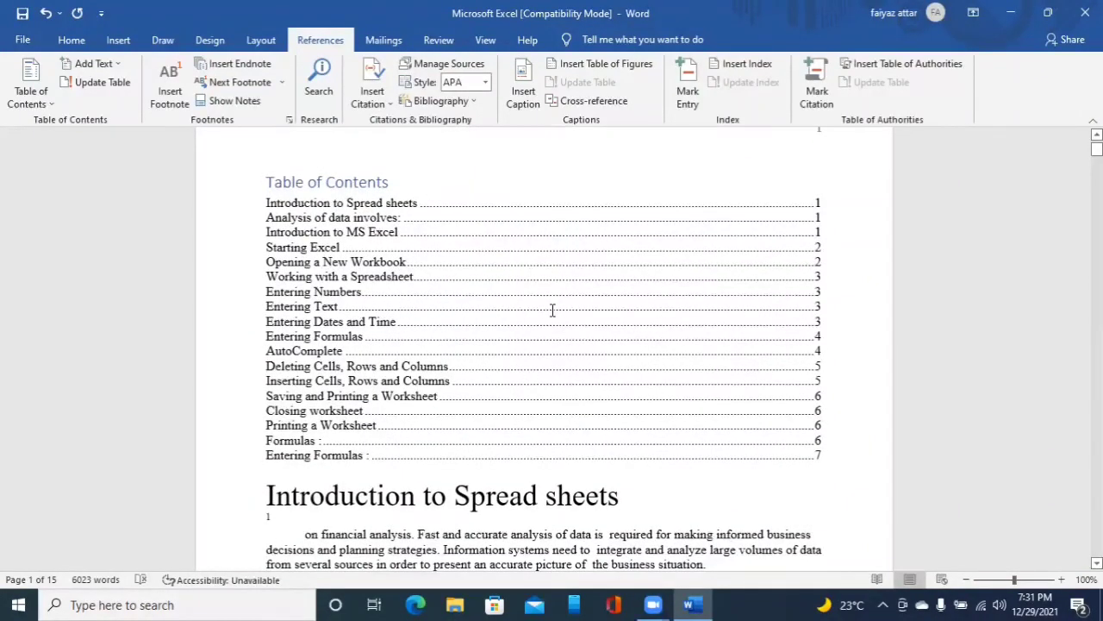
key("Down")
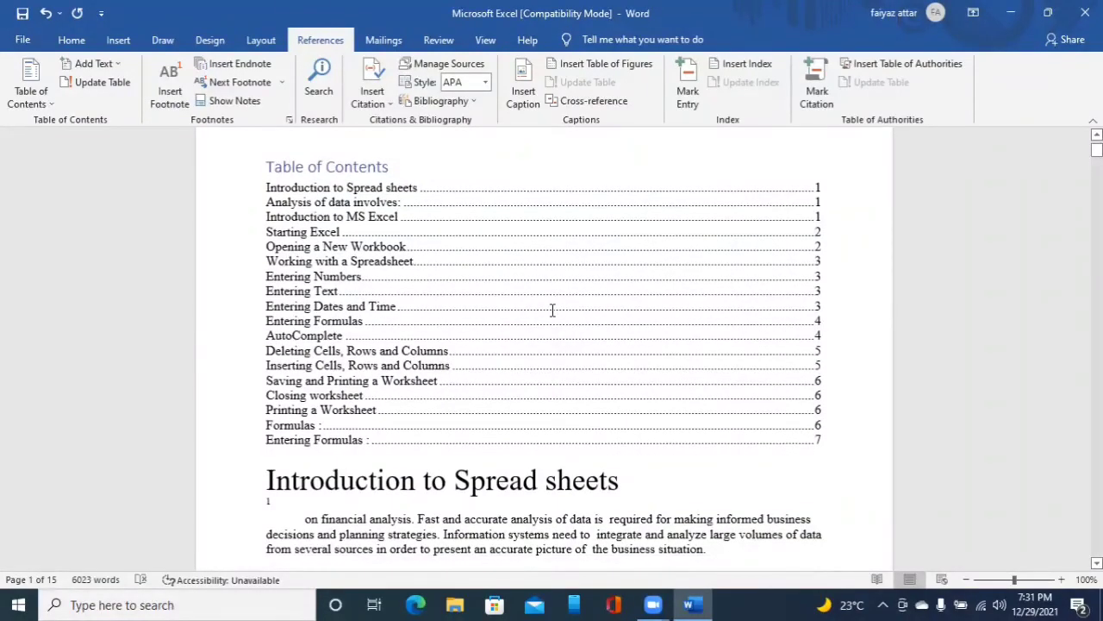
scroll(553, 310, "down", 10)
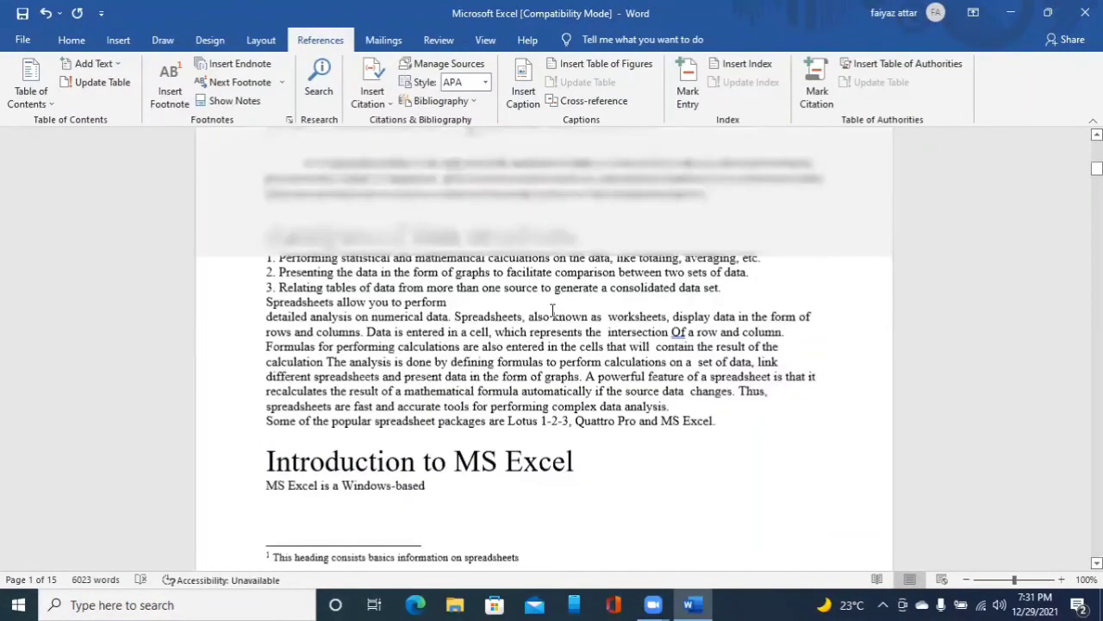
scroll(552, 310, "down", 5)
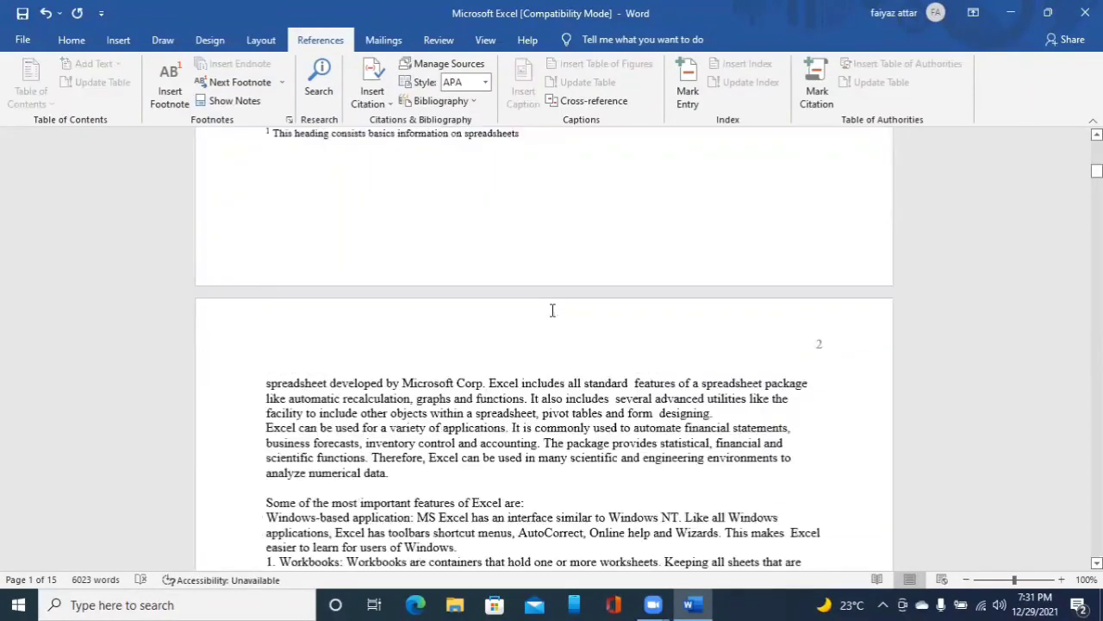